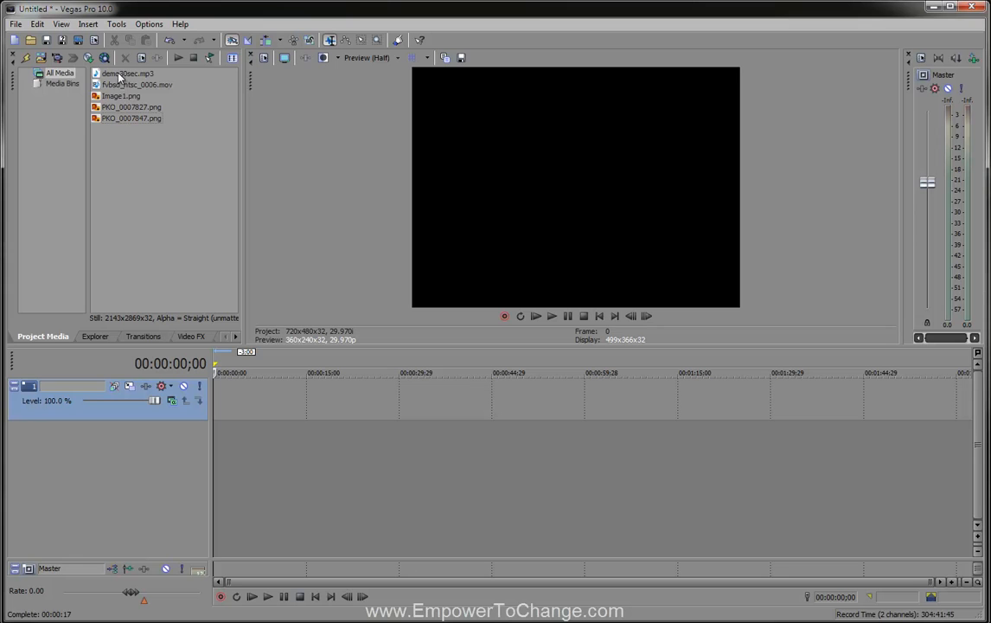
- Add fvbsd_ntsc_0006.mov at the start of the timeline and extend the clip so it loops for about 41 seconds
{"action": "left_click", "coordinate": [39, 57]}
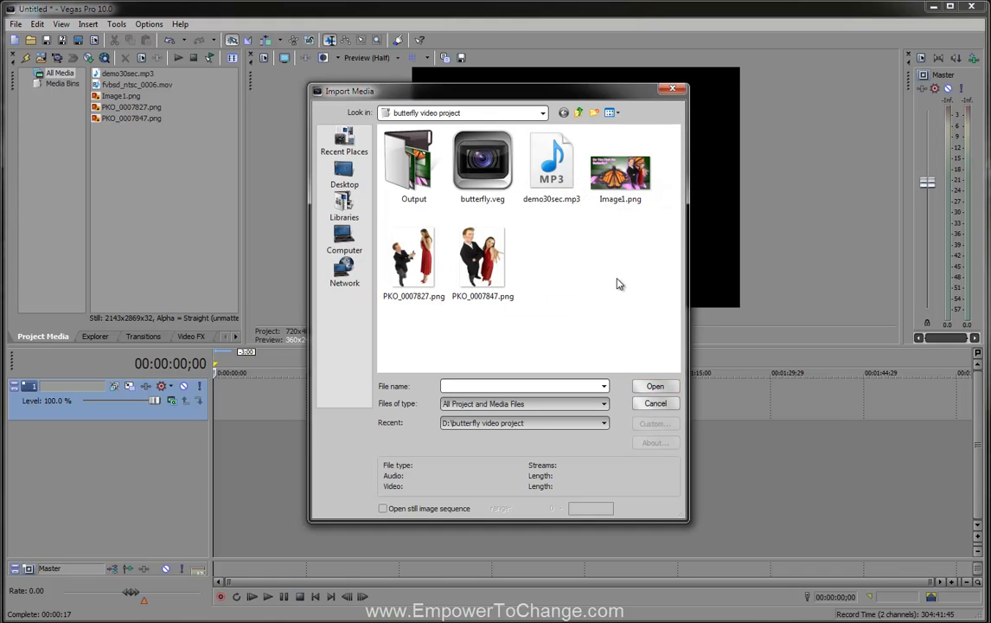
{"action": "left_click", "coordinate": [655, 403]}
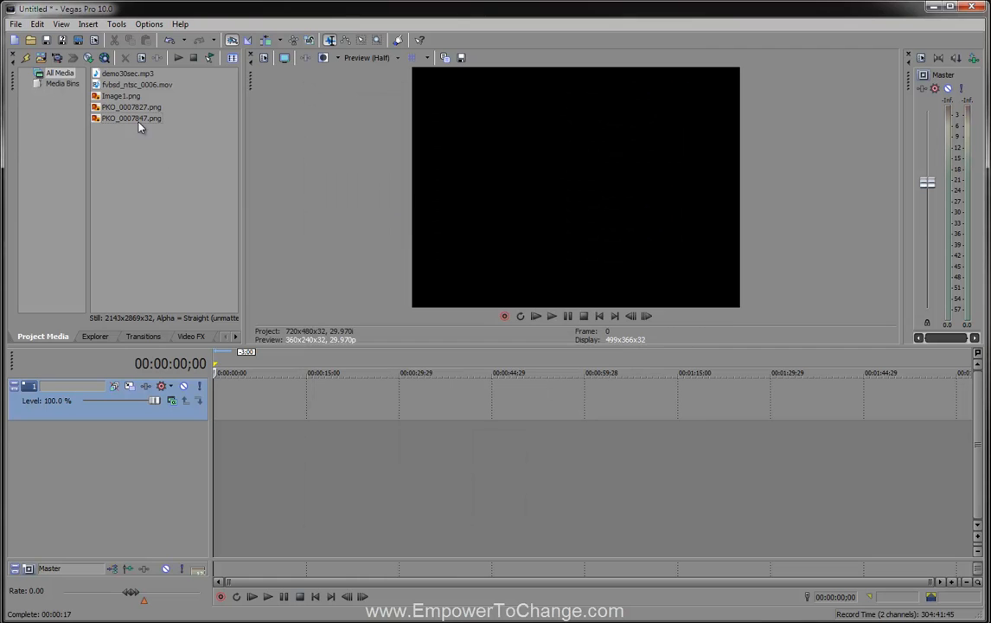
{"action": "double_click", "coordinate": [96, 86]}
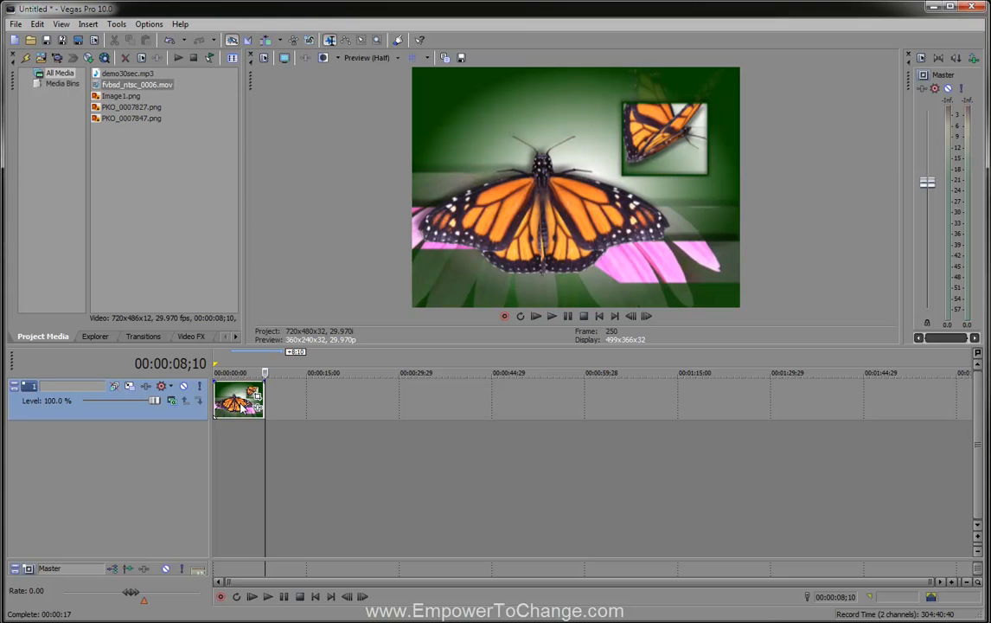
{"action": "left_click", "coordinate": [240, 402]}
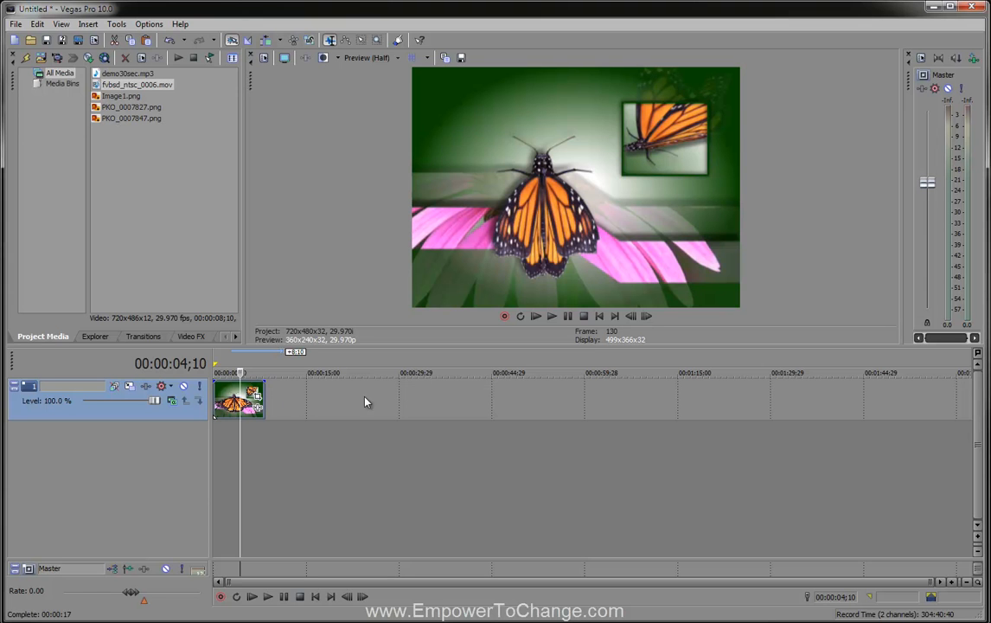
{"action": "left_click_drag", "start_coordinate": [272, 403], "coordinate": [420, 406]}
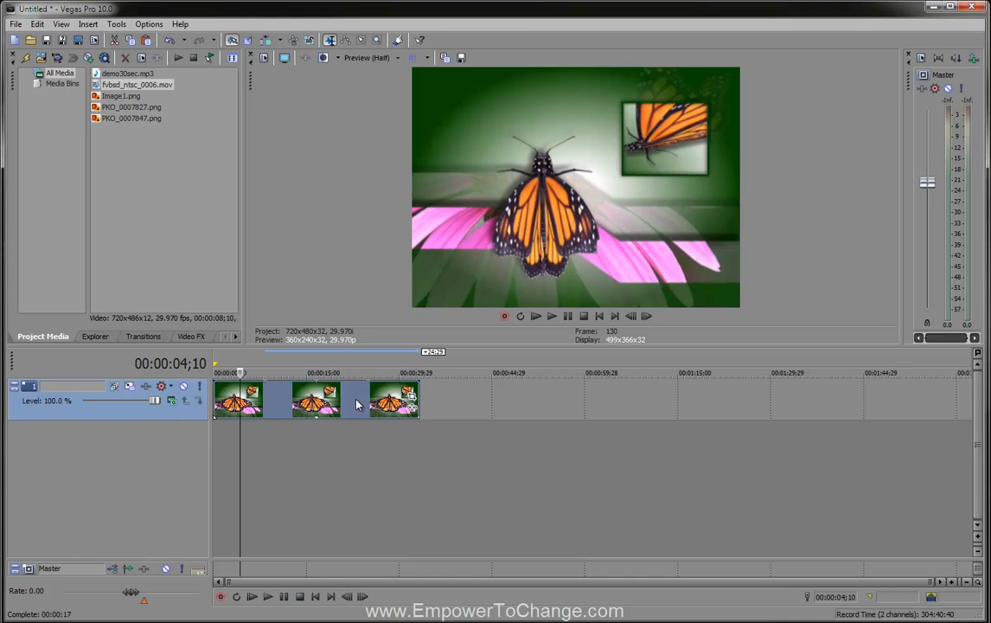
{"action": "left_click_drag", "start_coordinate": [414, 399], "coordinate": [471, 399]}
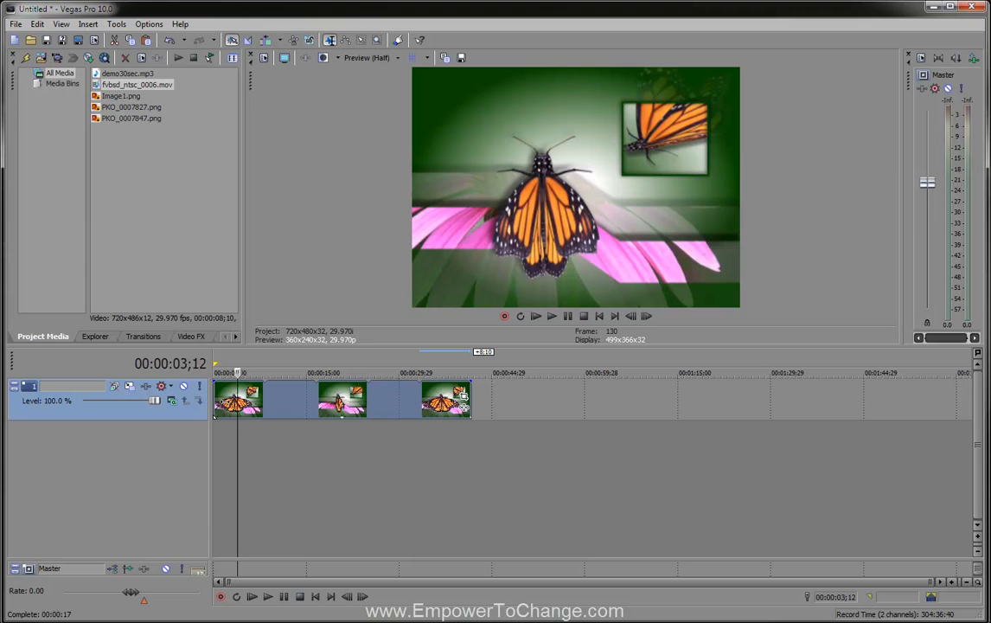
- Add demo30sec.mp3 on a new audio track from the timeline start and trim the butterfly video to the audio's end
{"action": "key", "text": "ctrl+Home"}
{"action": "left_click_drag", "start_coordinate": [121, 74], "coordinate": [210, 432]}
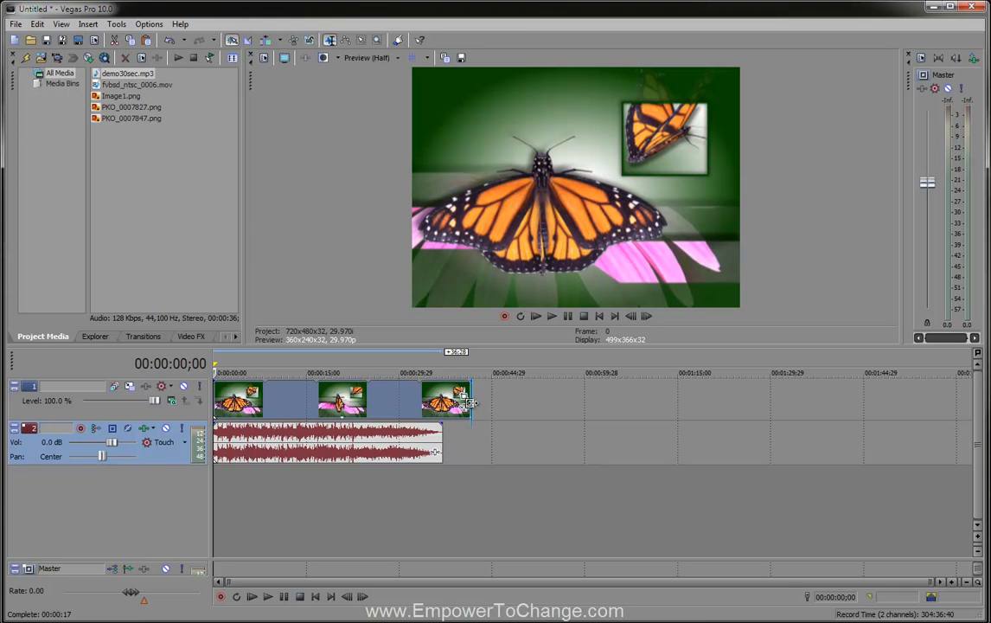
{"action": "left_click_drag", "start_coordinate": [469, 406], "coordinate": [442, 407]}
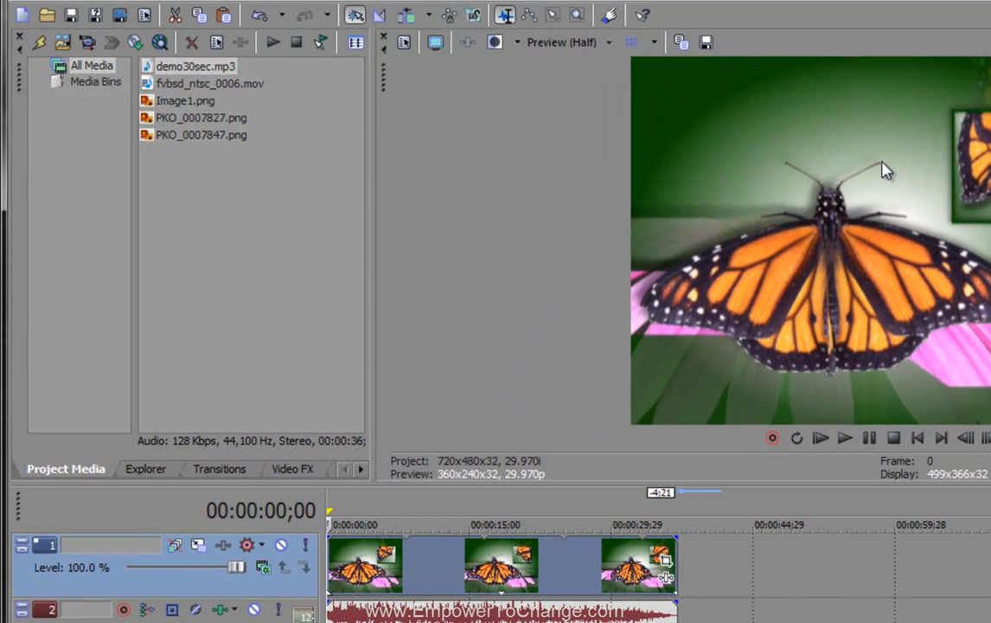
- Set the project's pixel aspect ratio to 1.2121 (NTSC DV Widescreen) in the project properties
{"action": "key", "text": "alt+f"}
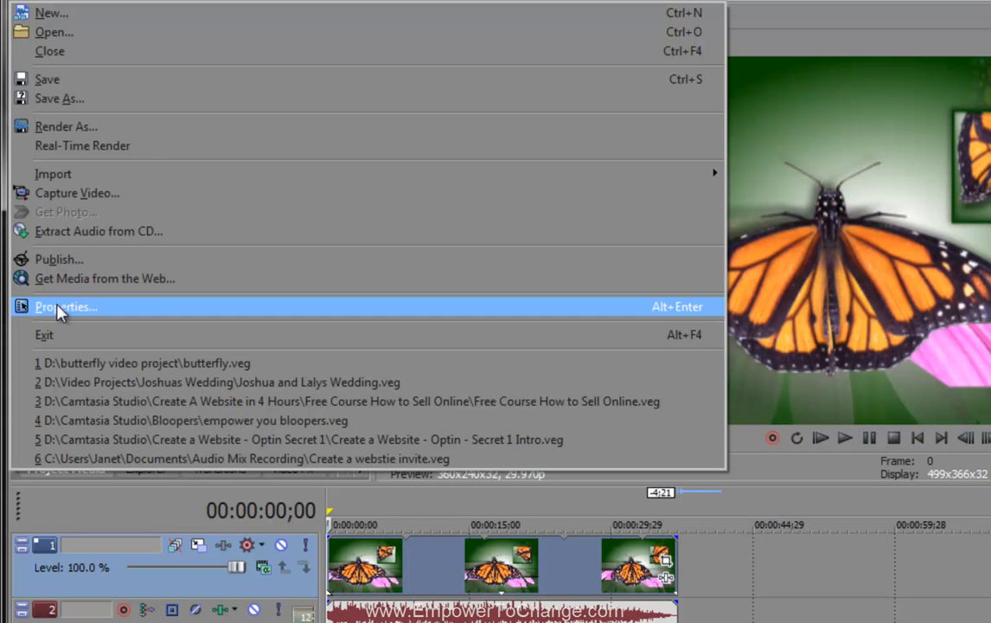
{"action": "left_click", "coordinate": [58, 308]}
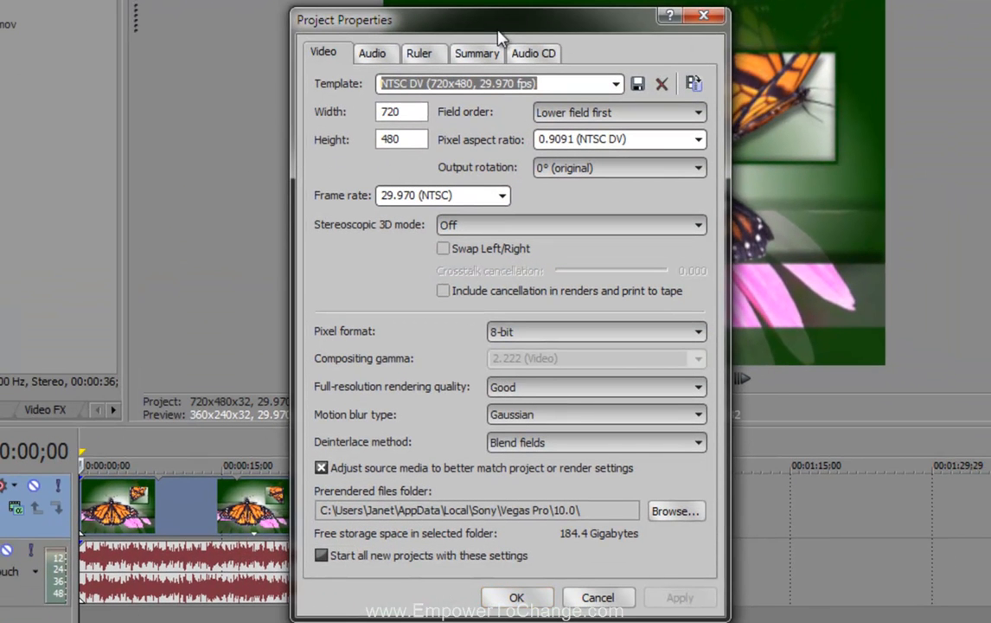
{"action": "left_click", "coordinate": [698, 139]}
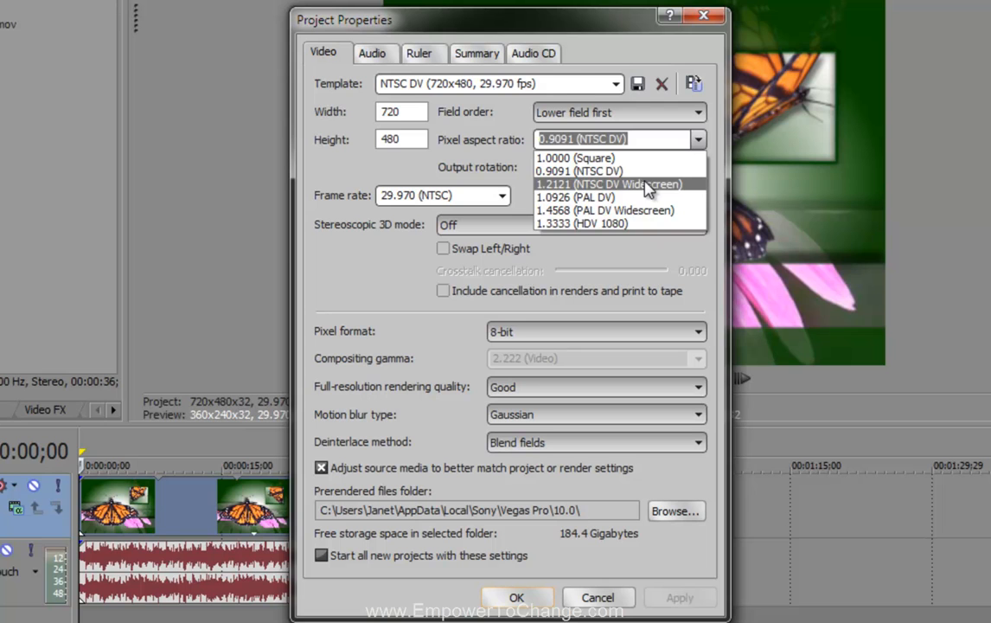
{"action": "left_click", "coordinate": [648, 185]}
{"action": "left_click", "coordinate": [572, 139]}
{"action": "double_click", "coordinate": [571, 139]}
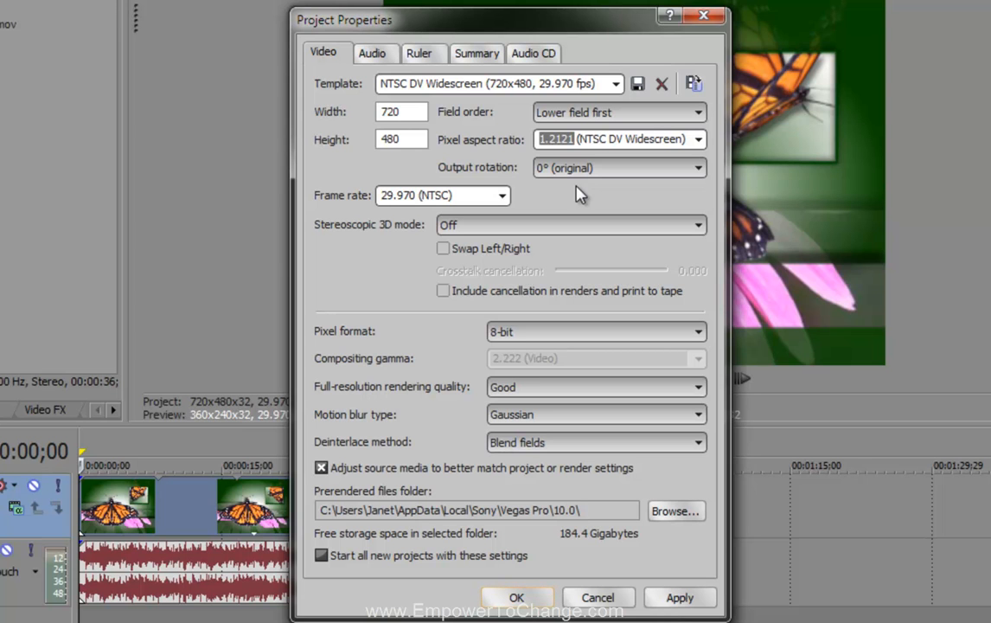
- Set the project frame rate to 24.000 (Film) and apply the project properties
{"action": "left_click", "coordinate": [502, 195]}
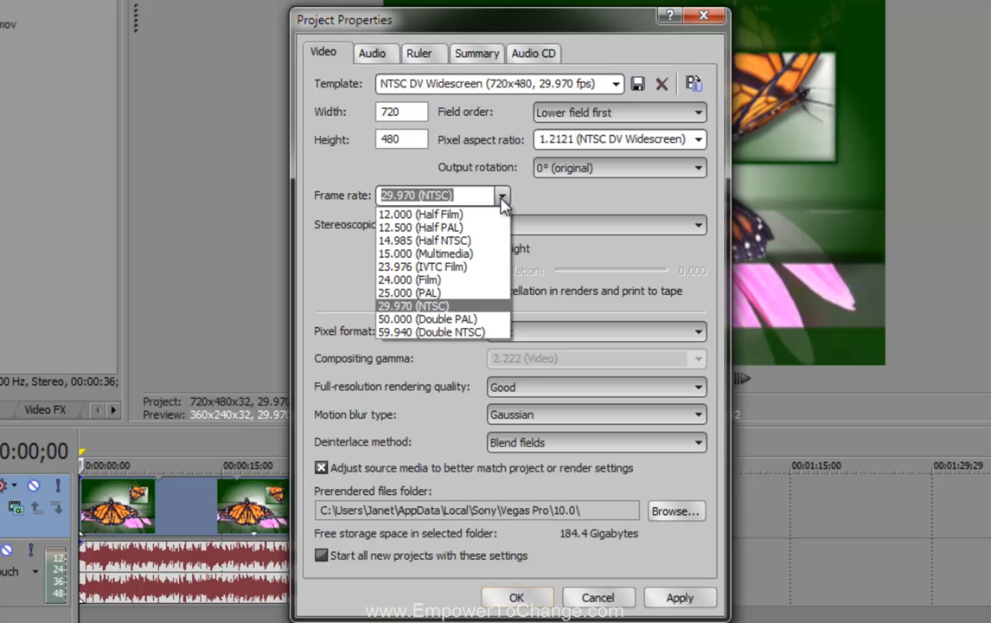
{"action": "left_click", "coordinate": [409, 279]}
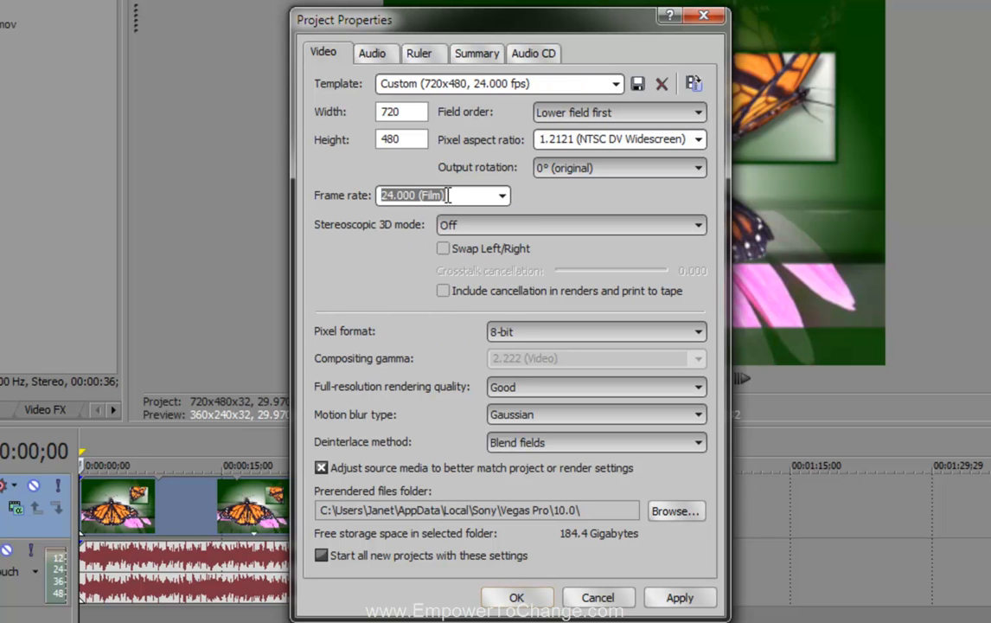
{"action": "left_click", "coordinate": [503, 195]}
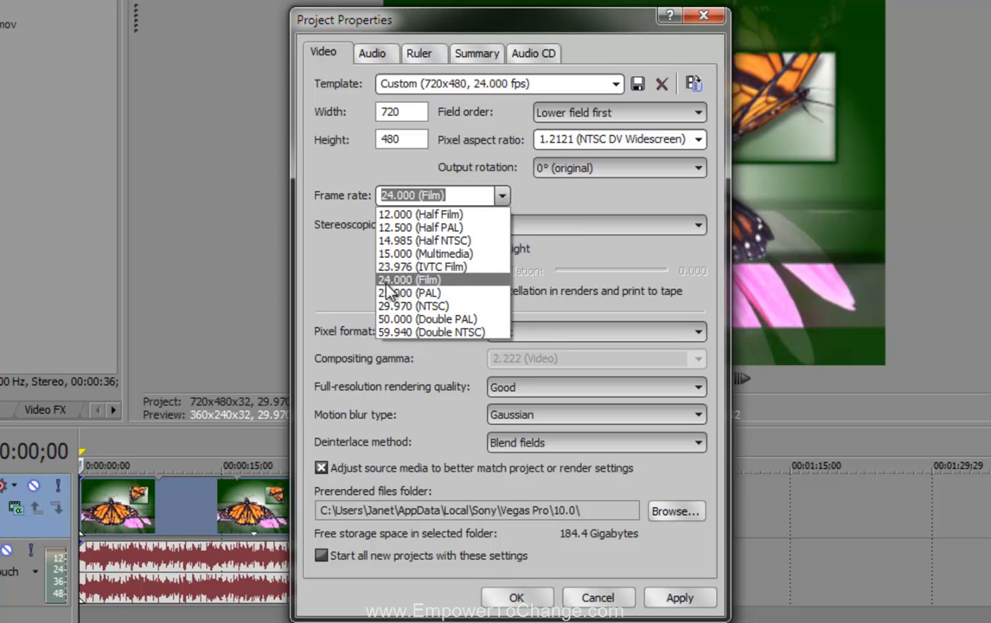
{"action": "left_click", "coordinate": [356, 265]}
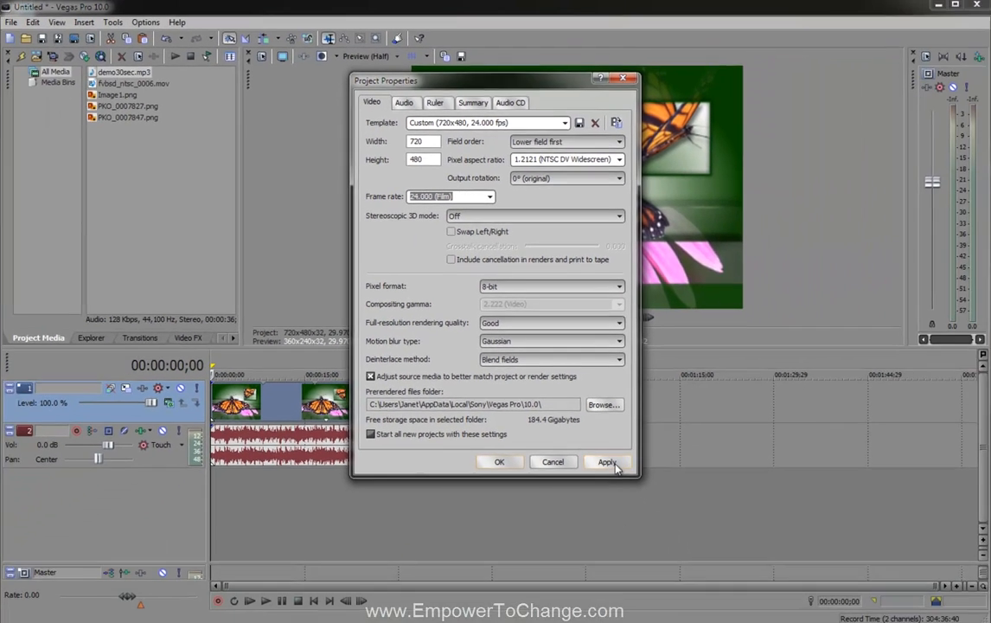
{"action": "left_click", "coordinate": [610, 463]}
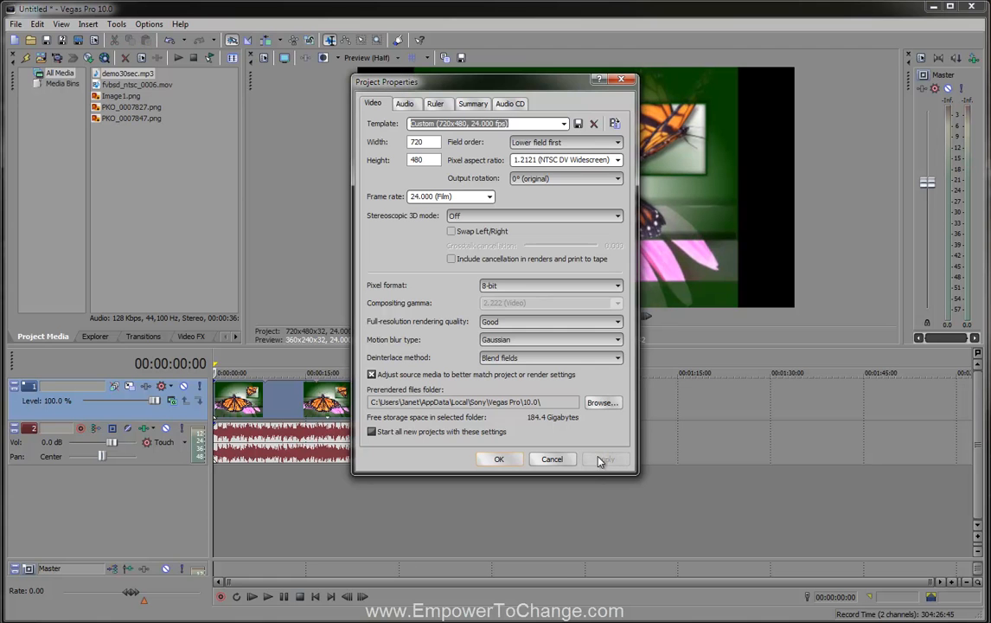
{"action": "left_click_drag", "start_coordinate": [548, 83], "coordinate": [245, 76]}
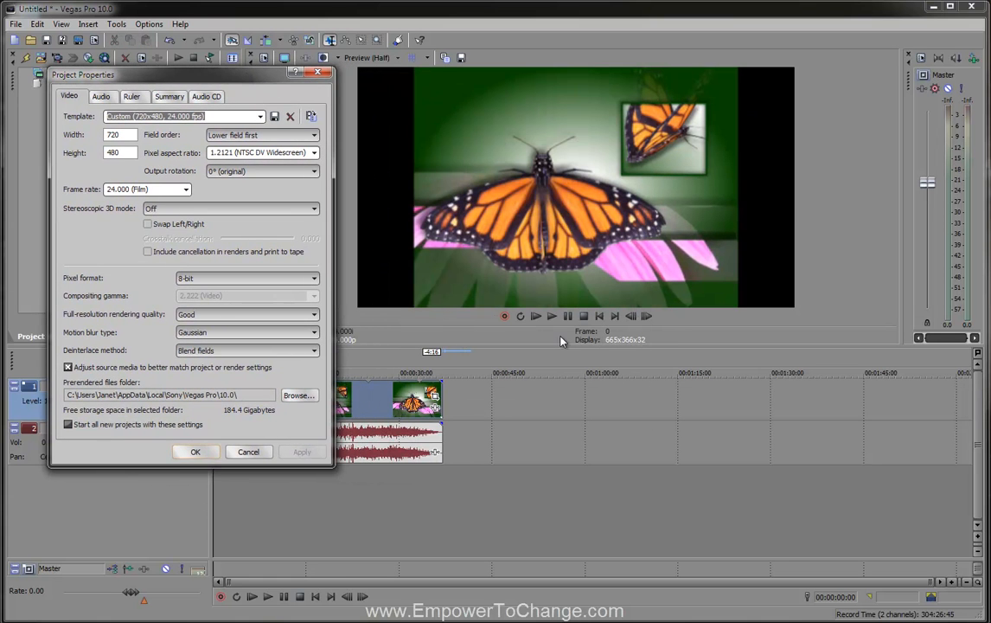
{"action": "left_click", "coordinate": [200, 453]}
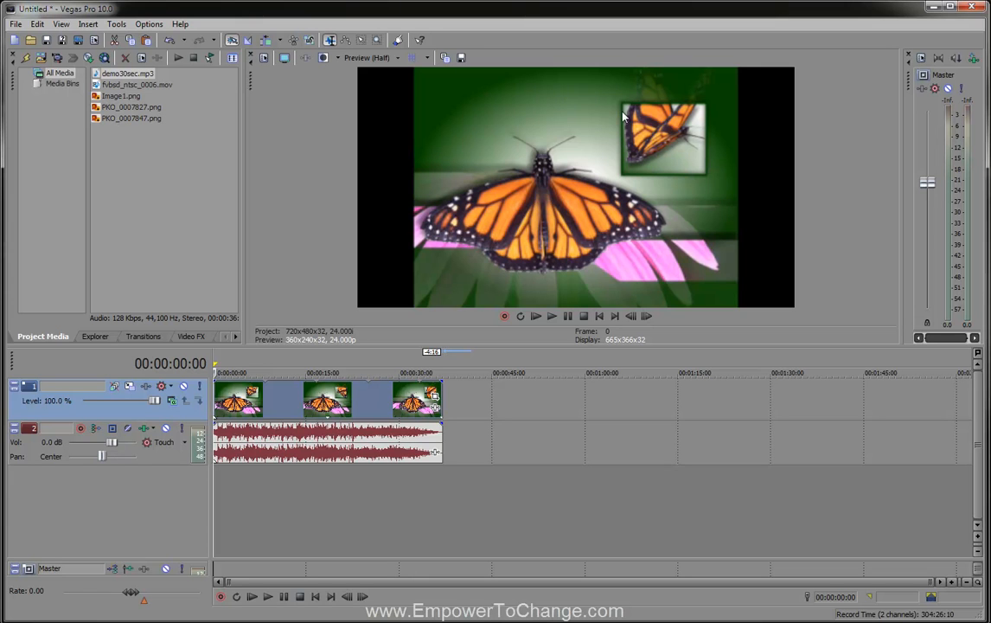
- Open Event Pan/Crop for the butterfly clip and match its crop frame to the output aspect
{"action": "left_click", "coordinate": [434, 398]}
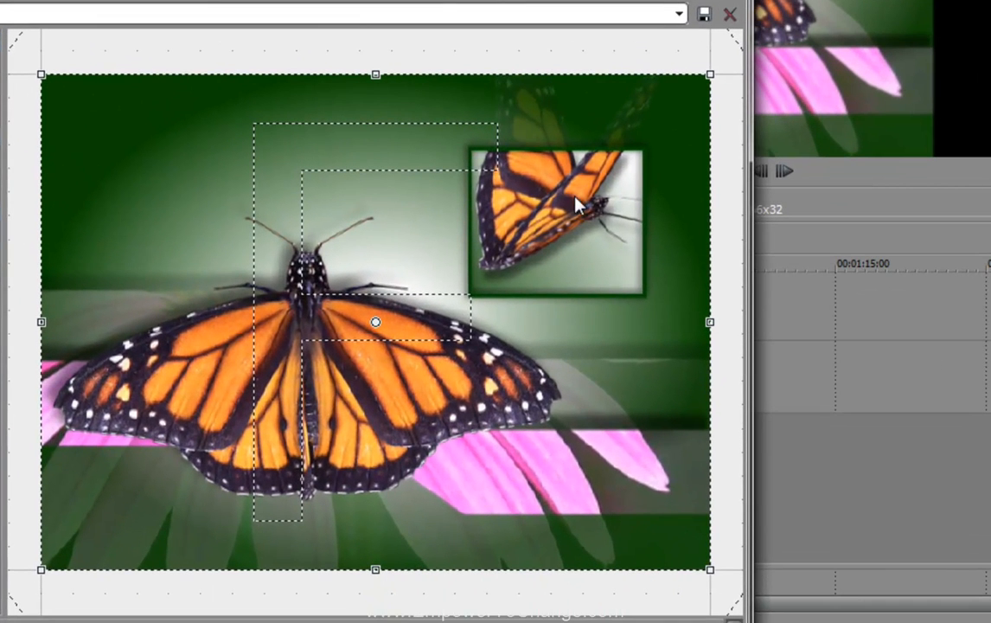
{"action": "right_click", "coordinate": [576, 205]}
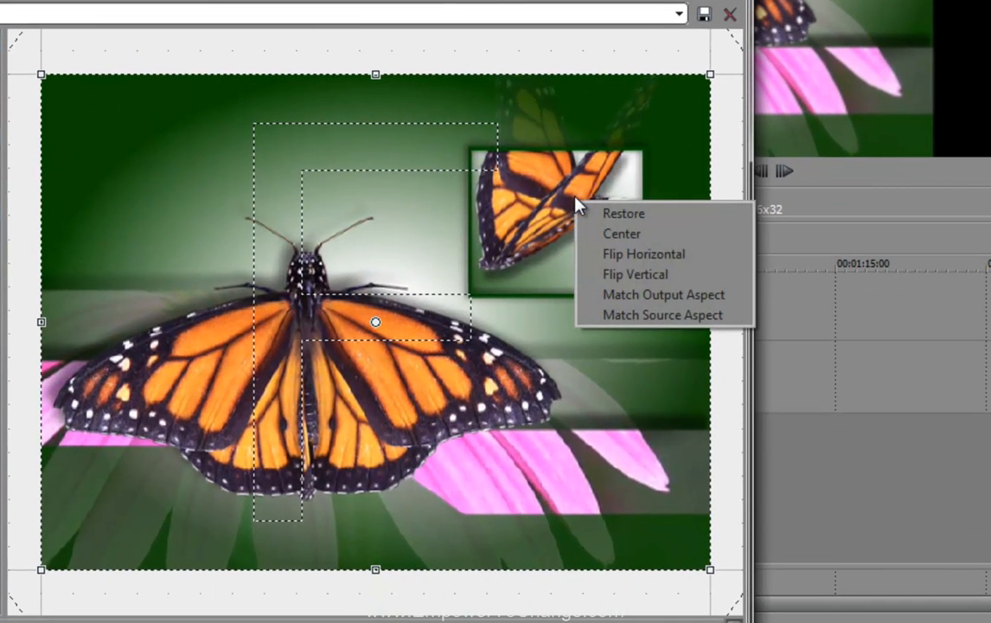
{"action": "left_click", "coordinate": [606, 295]}
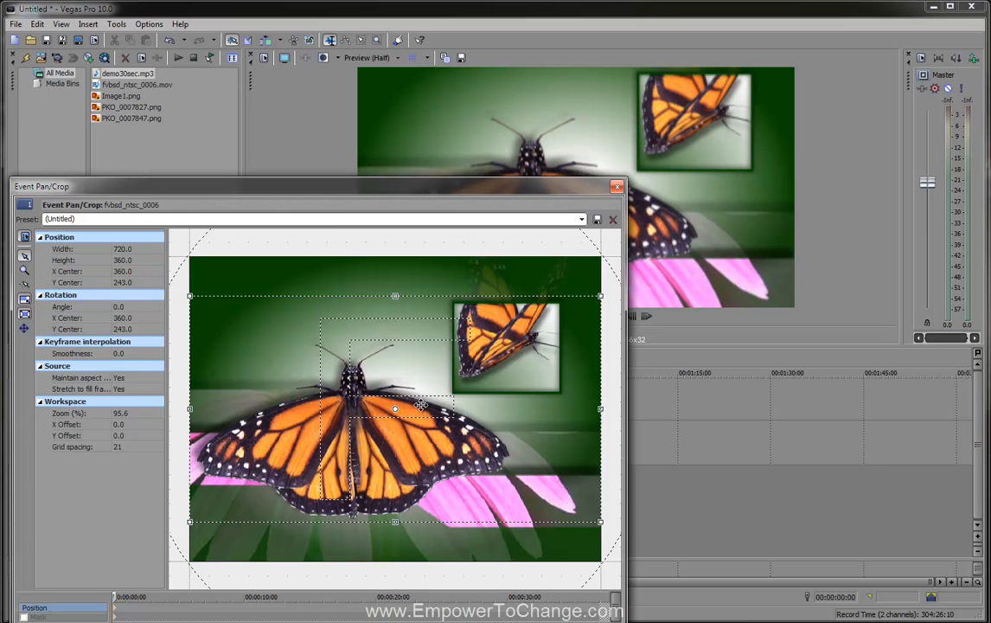
- Shrink the butterfly clip's crop frame to about 711 by 355 and position its centre at about X 360, Y 244
{"action": "left_click_drag", "start_coordinate": [489, 398], "coordinate": [491, 414]}
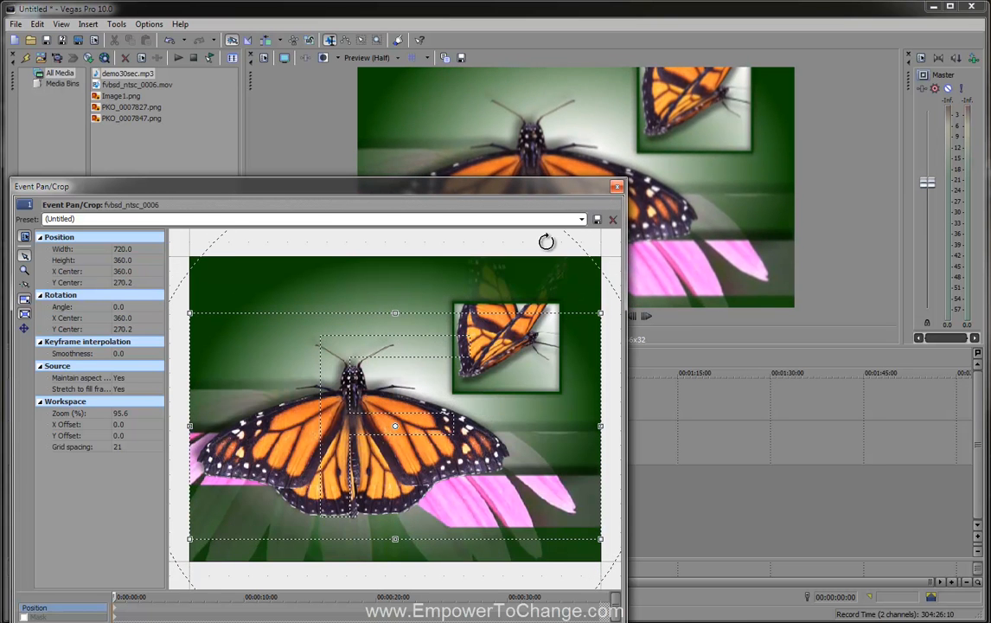
{"action": "left_click_drag", "start_coordinate": [559, 179], "coordinate": [553, 256]}
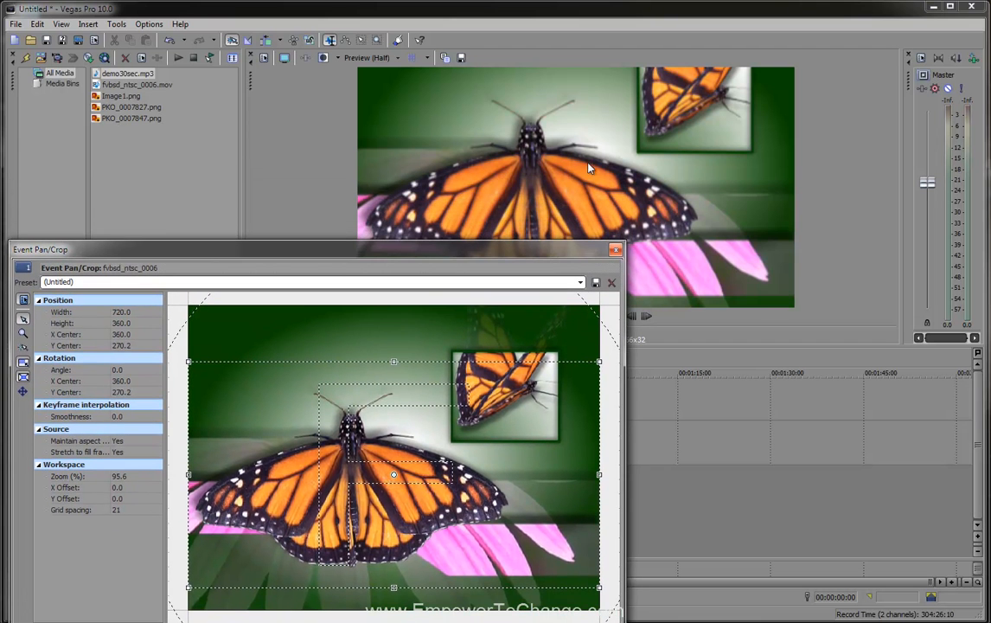
{"action": "mouse_move", "coordinate": [510, 443]}
{"action": "left_mouse_down"}
{"action": "mouse_move", "coordinate": [508, 458]}
{"action": "mouse_move", "coordinate": [509, 429]}
{"action": "mouse_move", "coordinate": [509, 438]}
{"action": "left_mouse_up"}
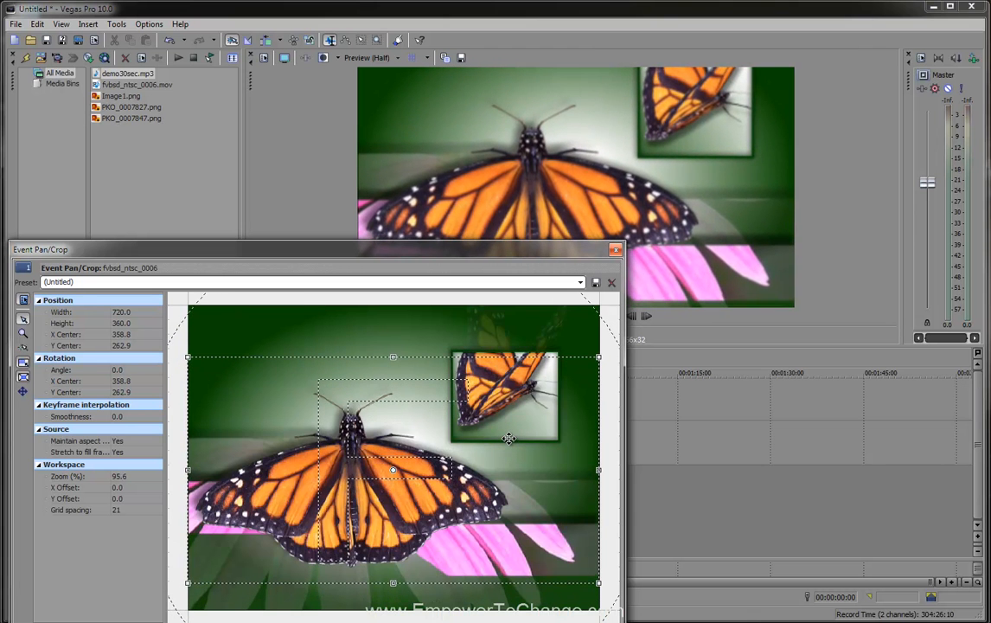
{"action": "left_click_drag", "start_coordinate": [598, 473], "coordinate": [596, 472]}
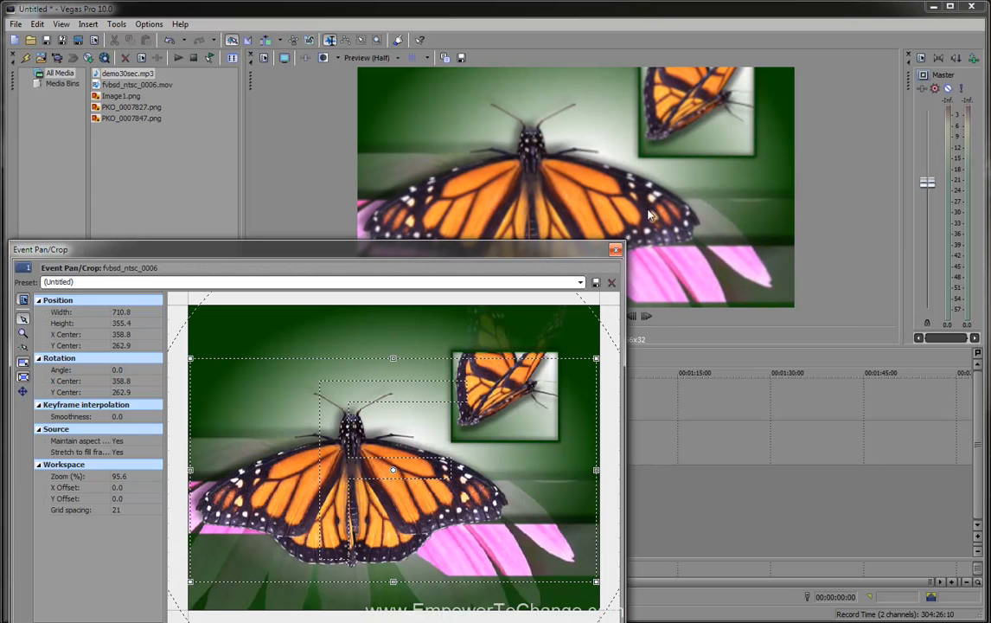
{"action": "left_click_drag", "start_coordinate": [495, 411], "coordinate": [496, 398]}
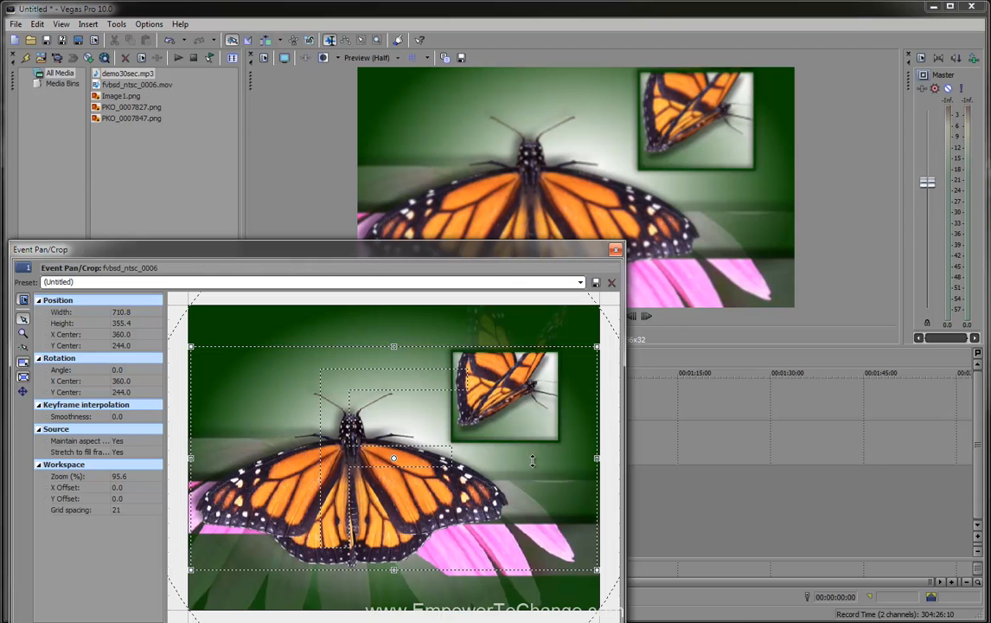
{"action": "left_click_drag", "start_coordinate": [510, 259], "coordinate": [537, 171]}
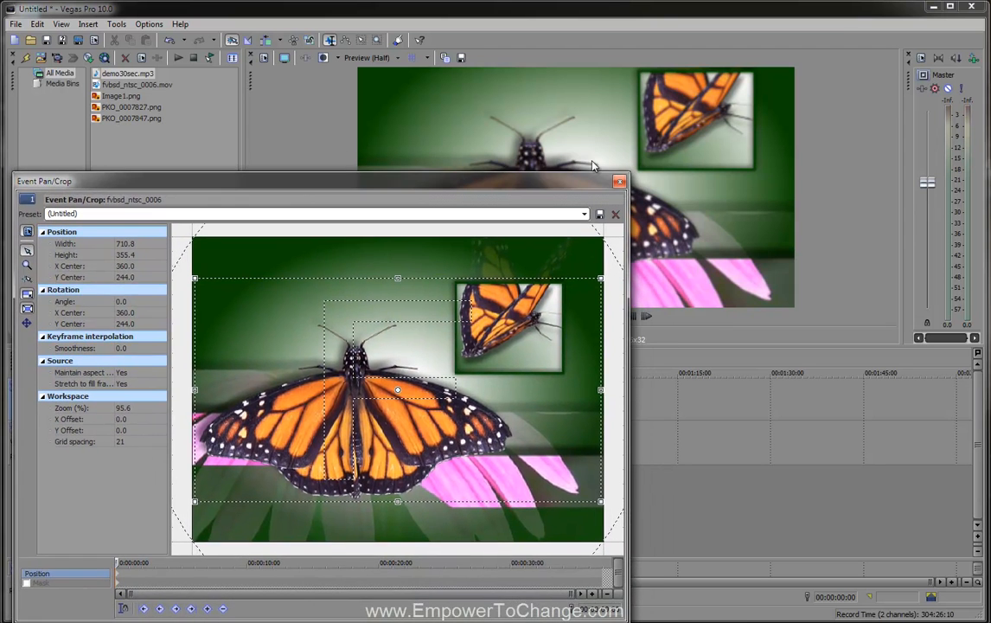
{"action": "left_click", "coordinate": [619, 180]}
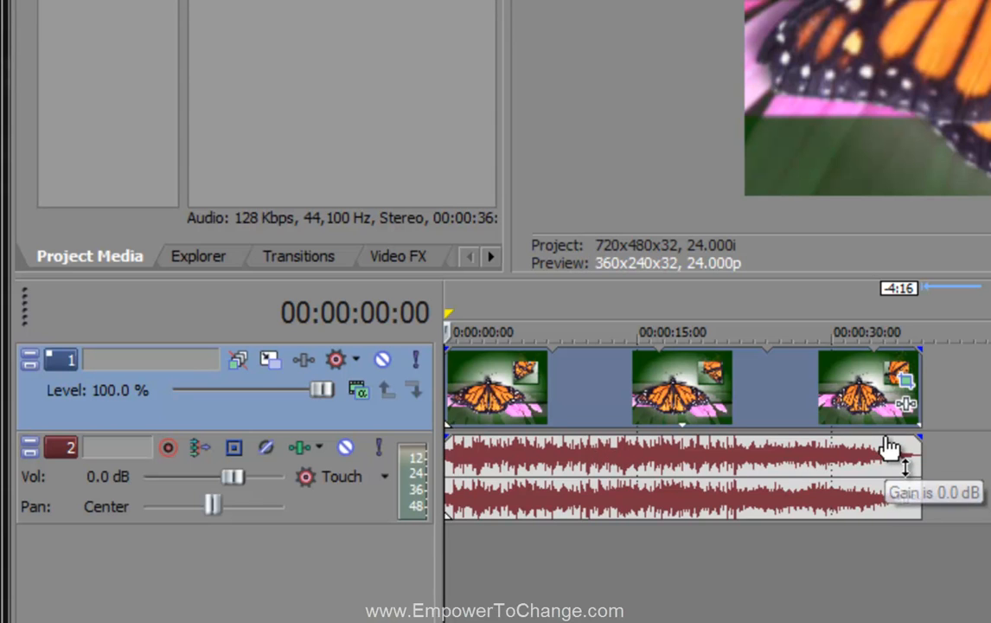
- Play the opening of the timeline to check the widescreen picture and the audio level
{"action": "left_click_drag", "start_coordinate": [888, 447], "coordinate": [887, 478]}
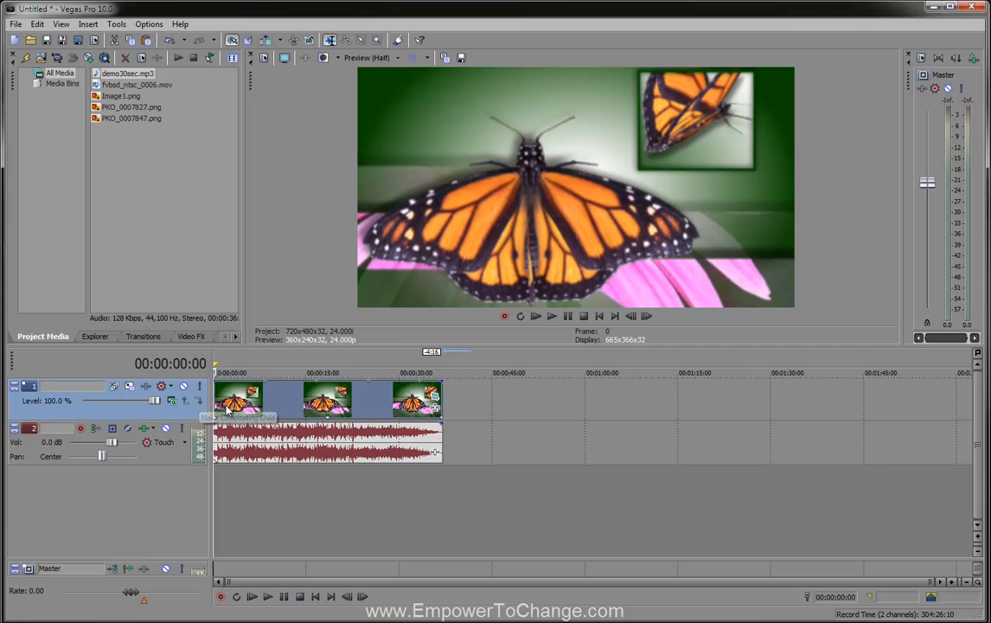
{"action": "key", "text": "space"}
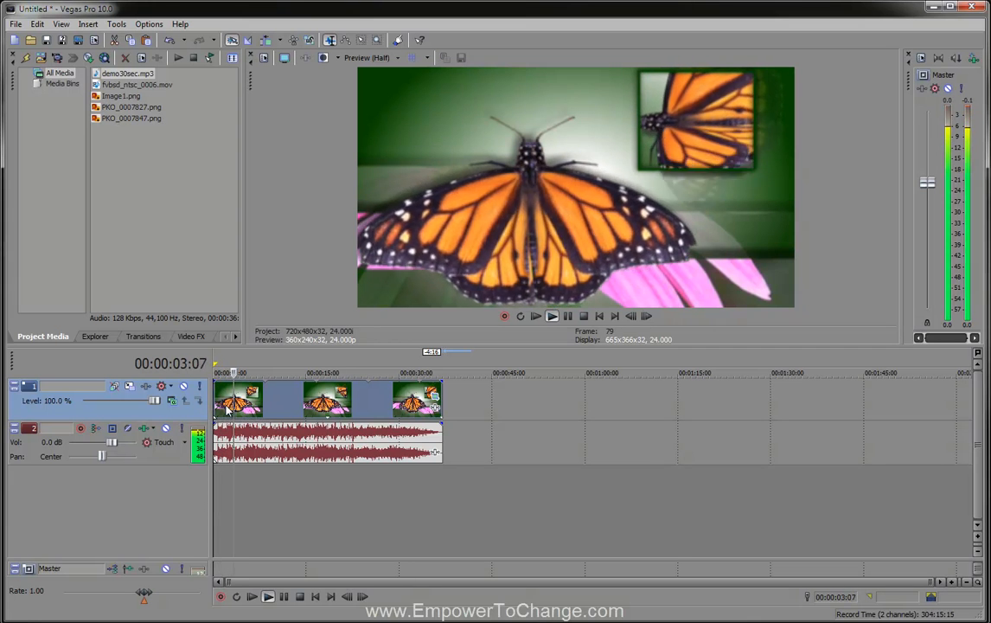
{"action": "key", "text": "space"}
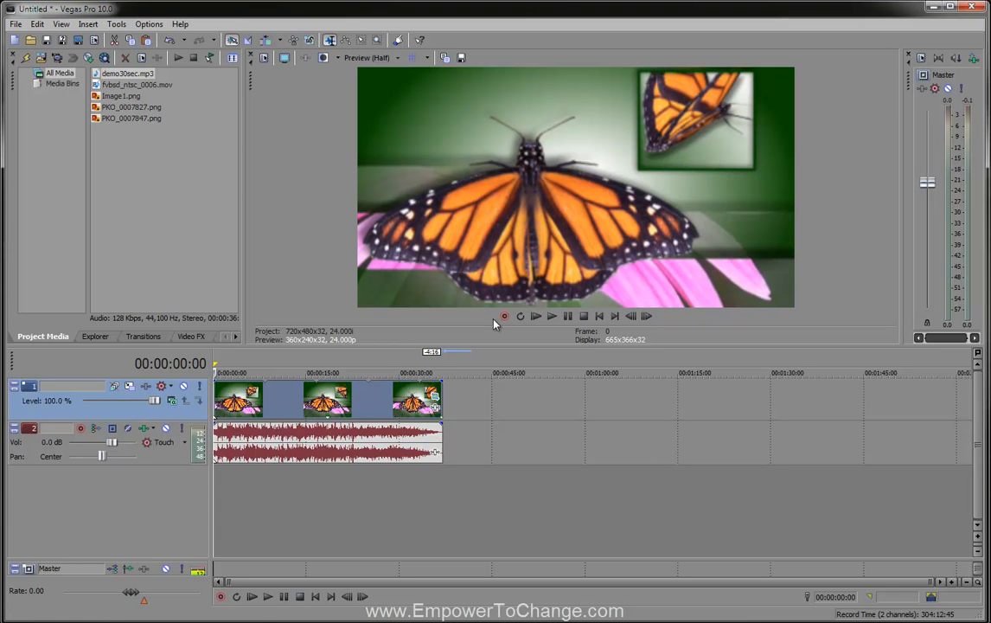
- Lower the gain of the demo30sec.mp3 event on the timeline during playback and stop the playback
{"action": "key", "text": "space"}
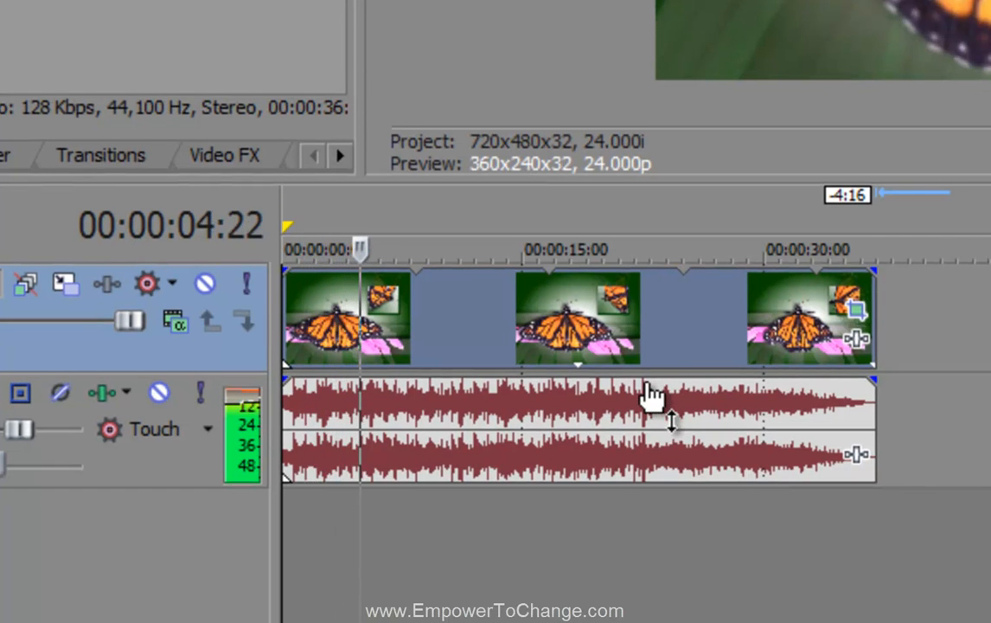
{"action": "left_click_drag", "start_coordinate": [650, 398], "coordinate": [650, 440]}
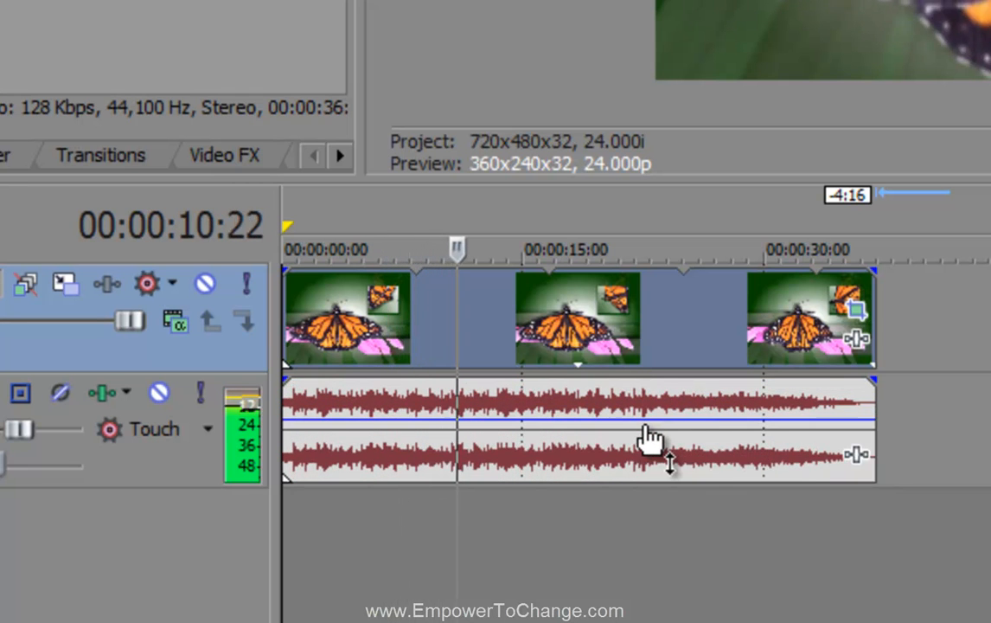
{"action": "key", "text": "space"}
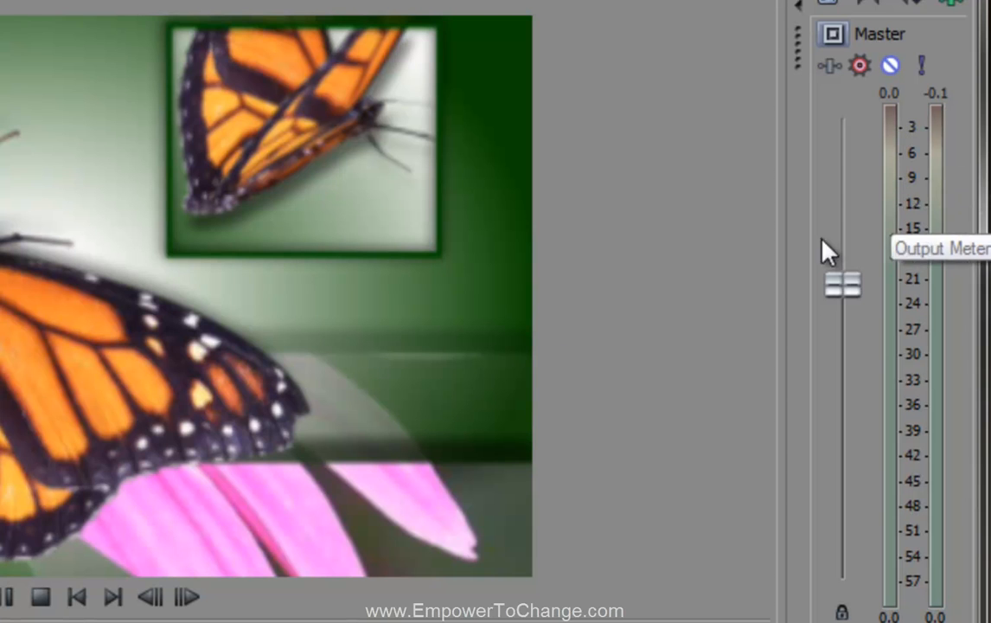
- Stop playback and place PKO_0007847.png at the start of the timeline on a new track above the butterfly clip
{"action": "key", "text": "space"}
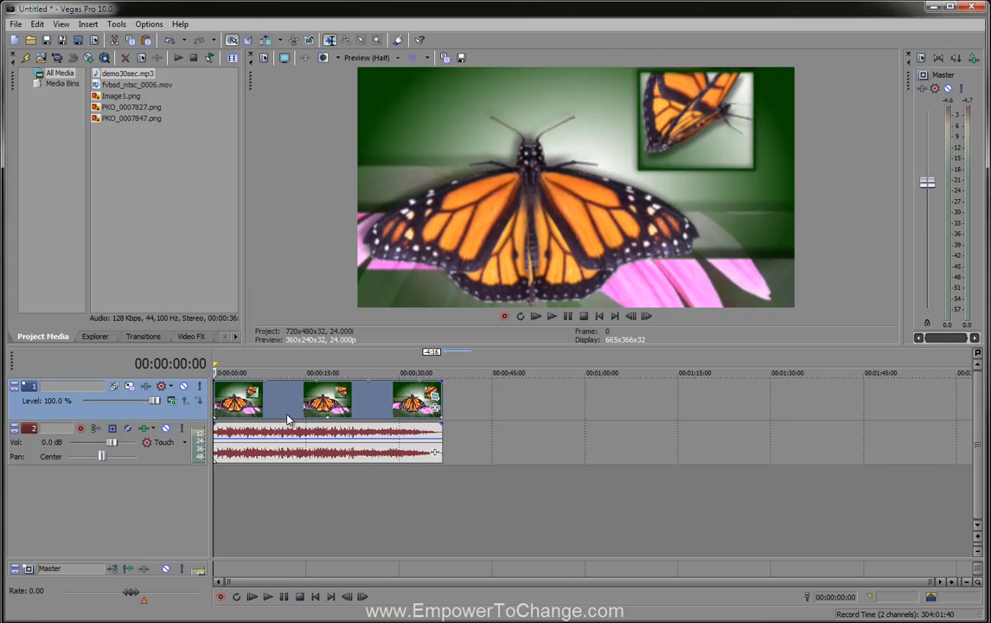
{"action": "left_click", "coordinate": [953, 584]}
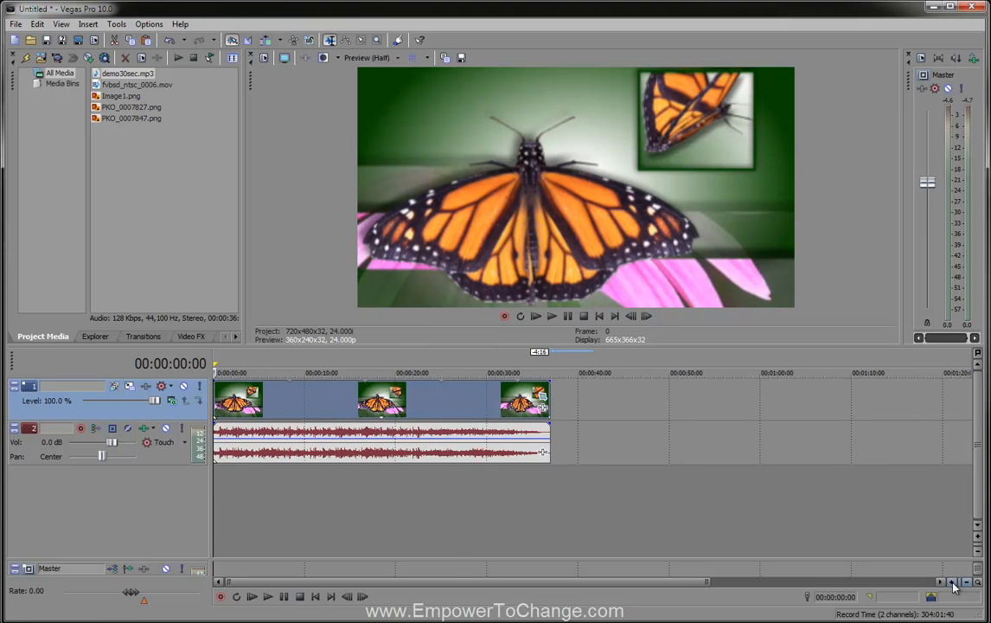
{"action": "left_click", "coordinate": [953, 584]}
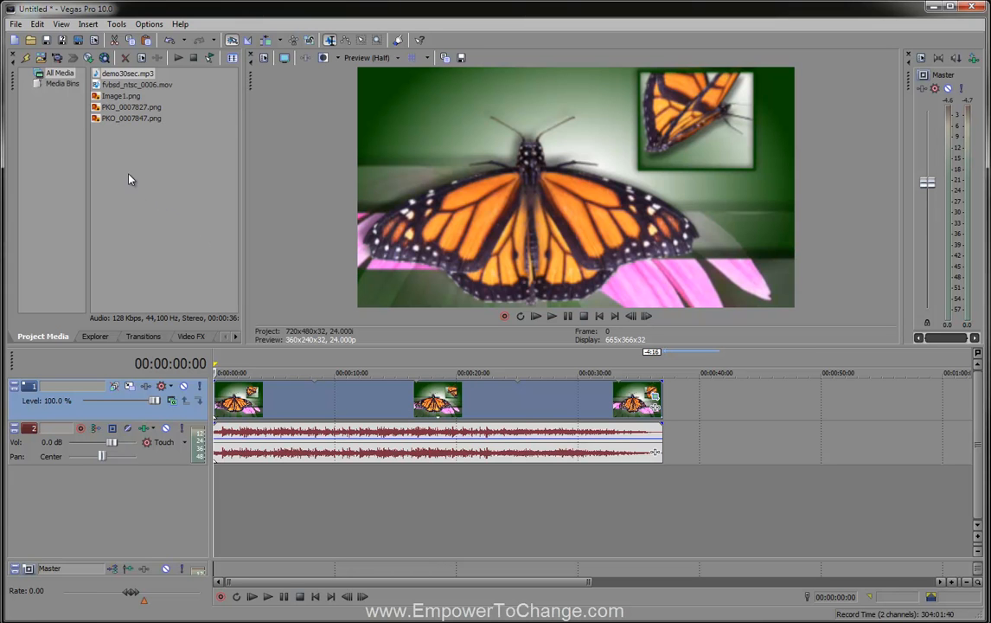
{"action": "left_click", "coordinate": [110, 123]}
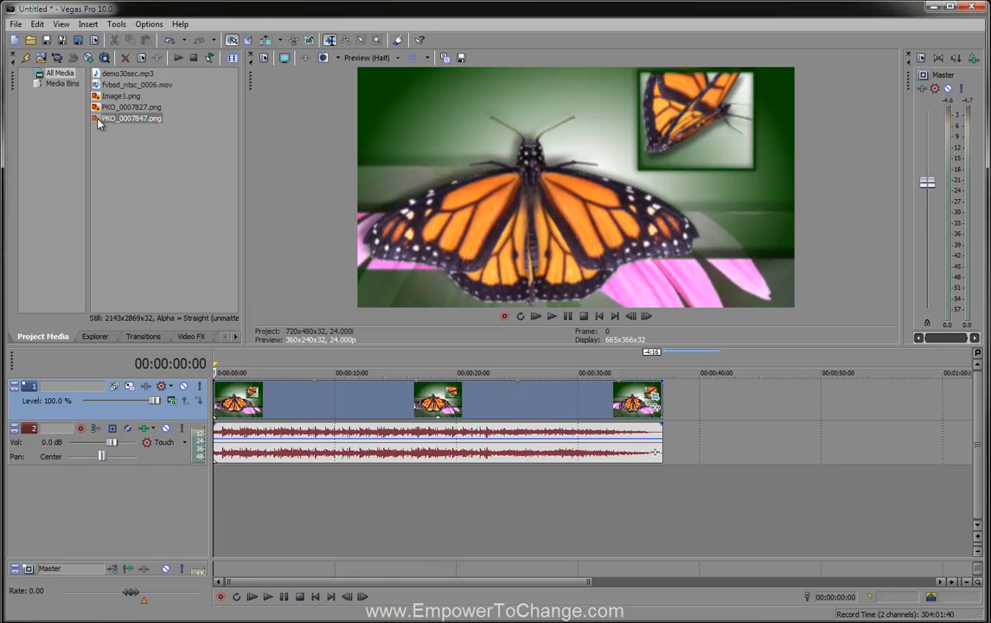
{"action": "mouse_move", "coordinate": [97, 123]}
{"action": "left_mouse_down"}
{"action": "mouse_move", "coordinate": [197, 346]}
{"action": "mouse_move", "coordinate": [221, 375]}
{"action": "left_mouse_up"}
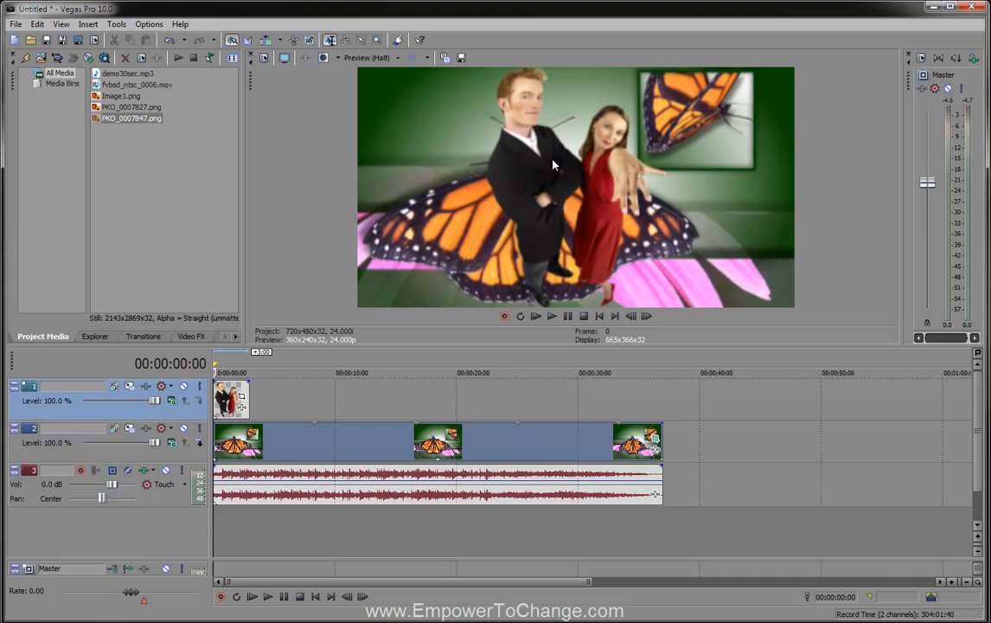
- Open Event Pan/Crop for the couple image, set the workspace zoom to 12.5% and enlarge the crop frame to about 2,799 by 3,747
{"action": "left_click", "coordinate": [245, 399]}
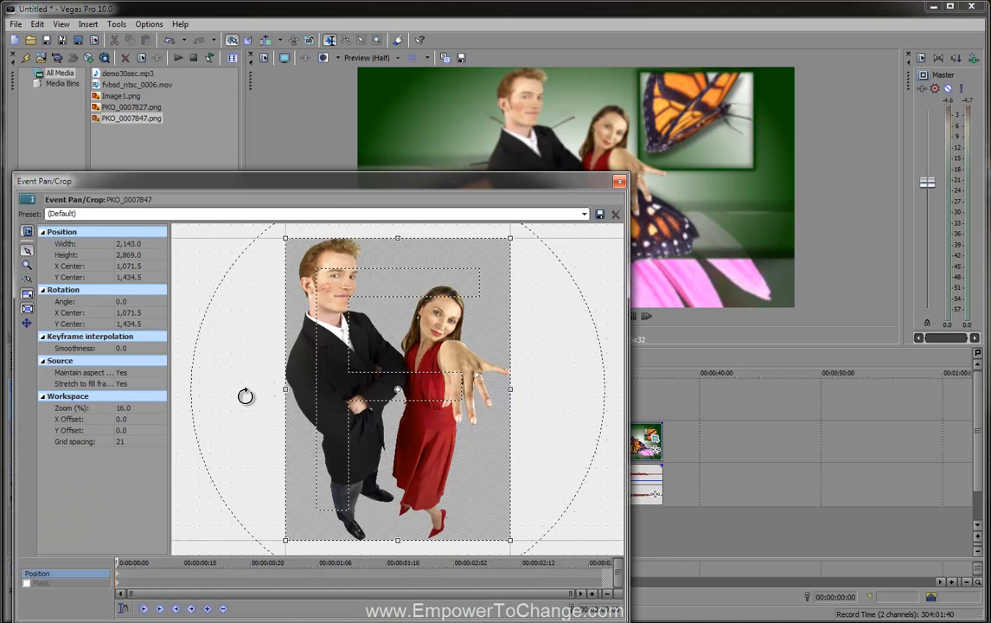
{"action": "left_click", "coordinate": [160, 411]}
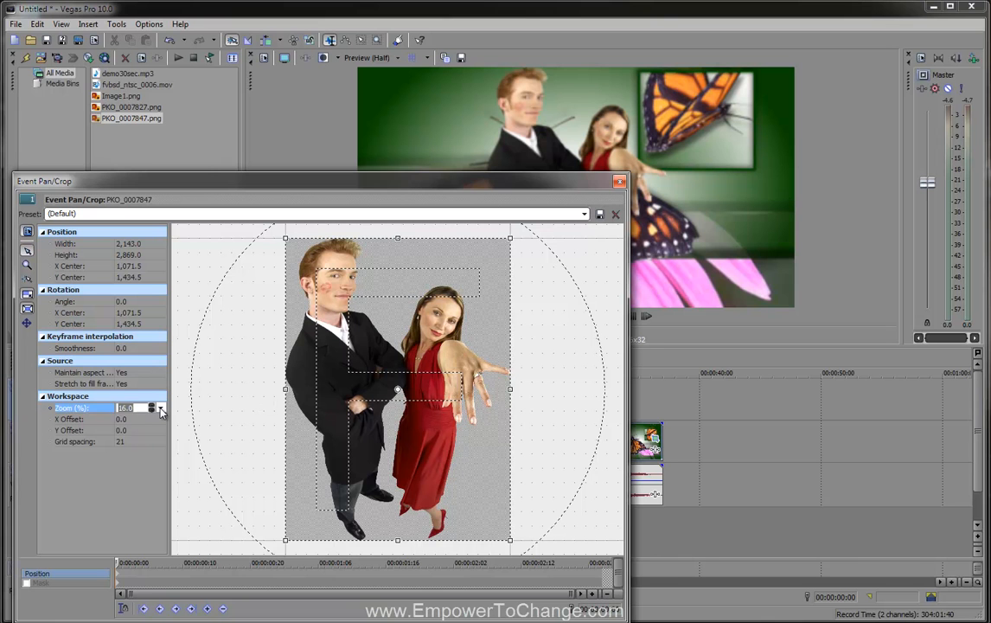
{"action": "left_click_drag", "start_coordinate": [122, 421], "coordinate": [121, 421]}
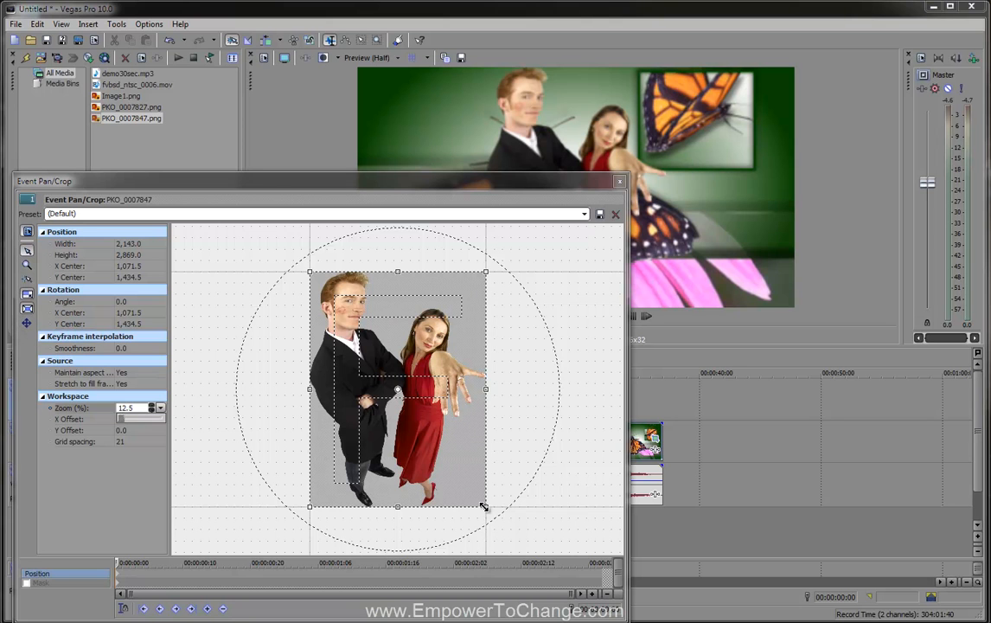
{"action": "left_click_drag", "start_coordinate": [484, 506], "coordinate": [512, 543]}
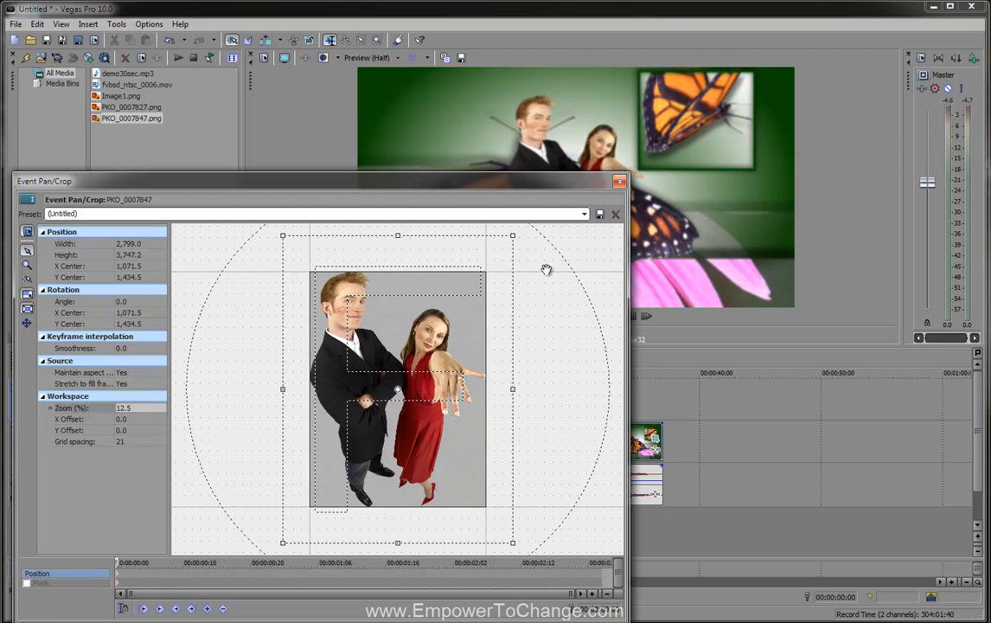
- Reduce the couple image's crop frame to about 2,596 by 3,475 while checking the preview, and close Event Pan/Crop
{"action": "left_click_drag", "start_coordinate": [570, 183], "coordinate": [545, 264]}
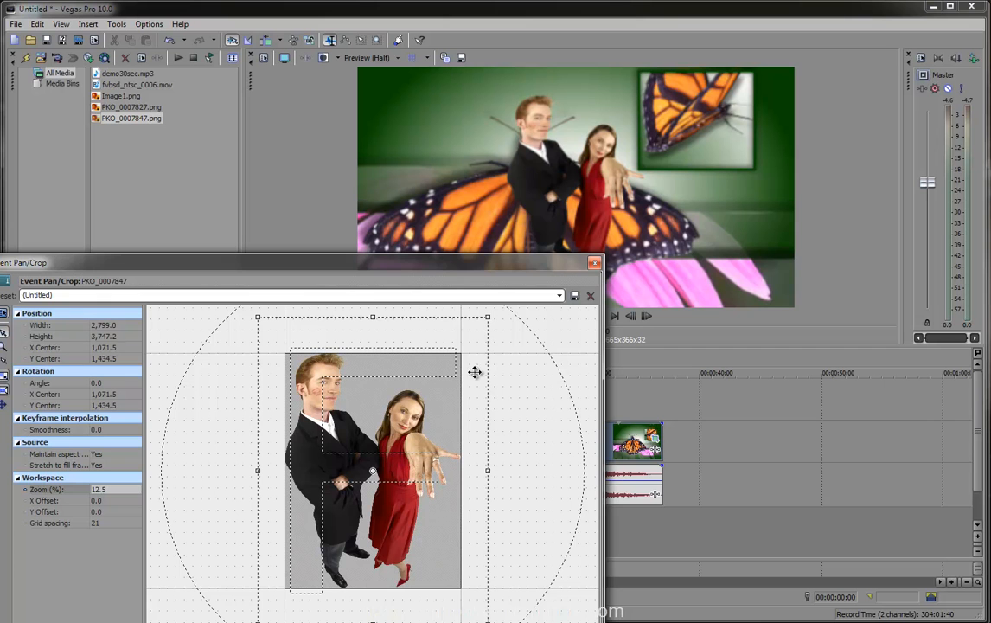
{"action": "left_click_drag", "start_coordinate": [492, 262], "coordinate": [432, 129]}
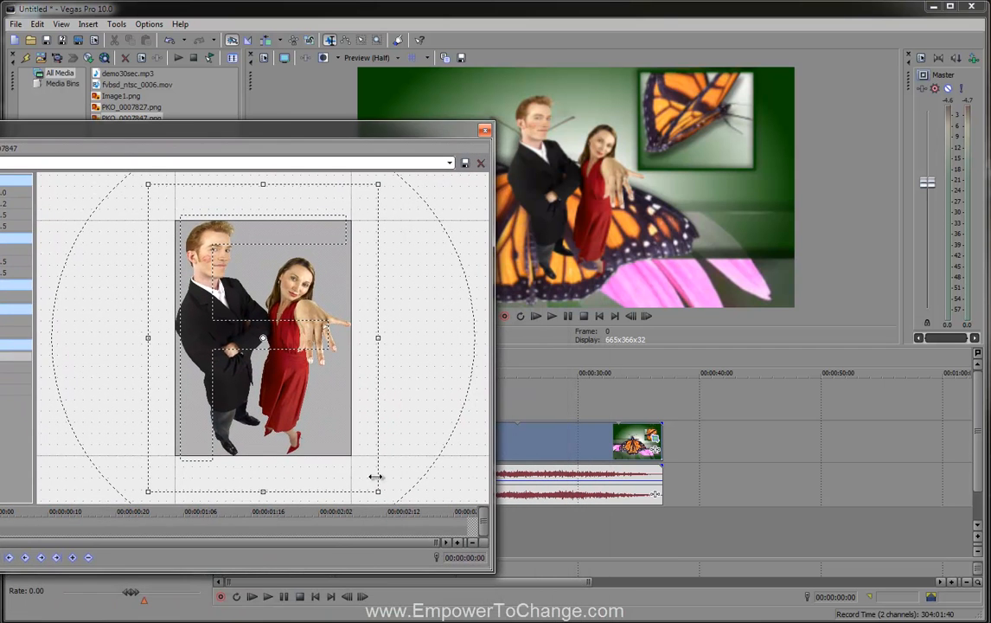
{"action": "left_click_drag", "start_coordinate": [377, 490], "coordinate": [370, 479]}
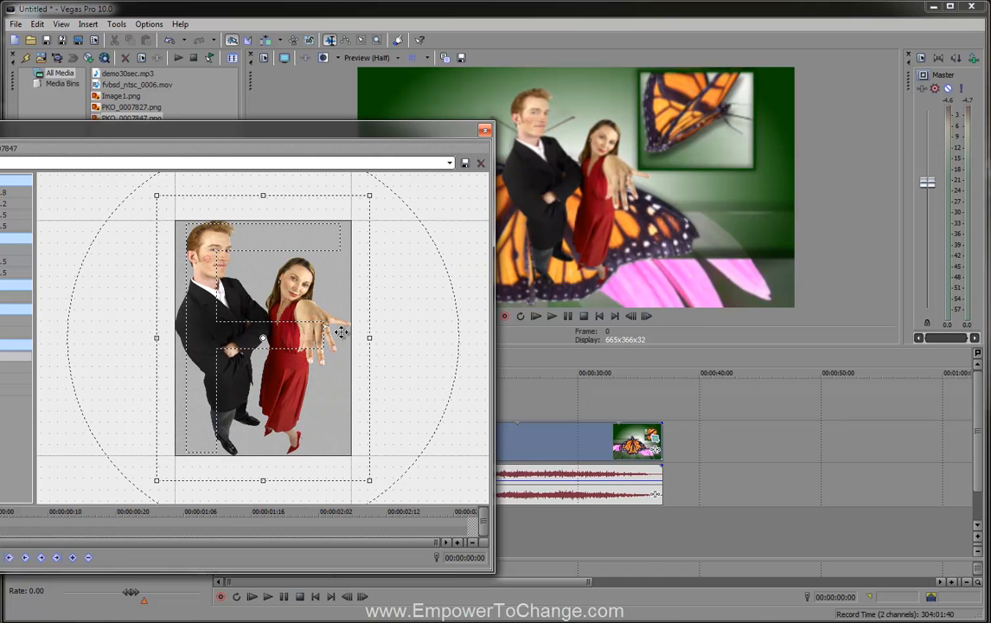
{"action": "left_click_drag", "start_coordinate": [337, 130], "coordinate": [420, 138]}
{"action": "left_click_drag", "start_coordinate": [481, 181], "coordinate": [474, 208]}
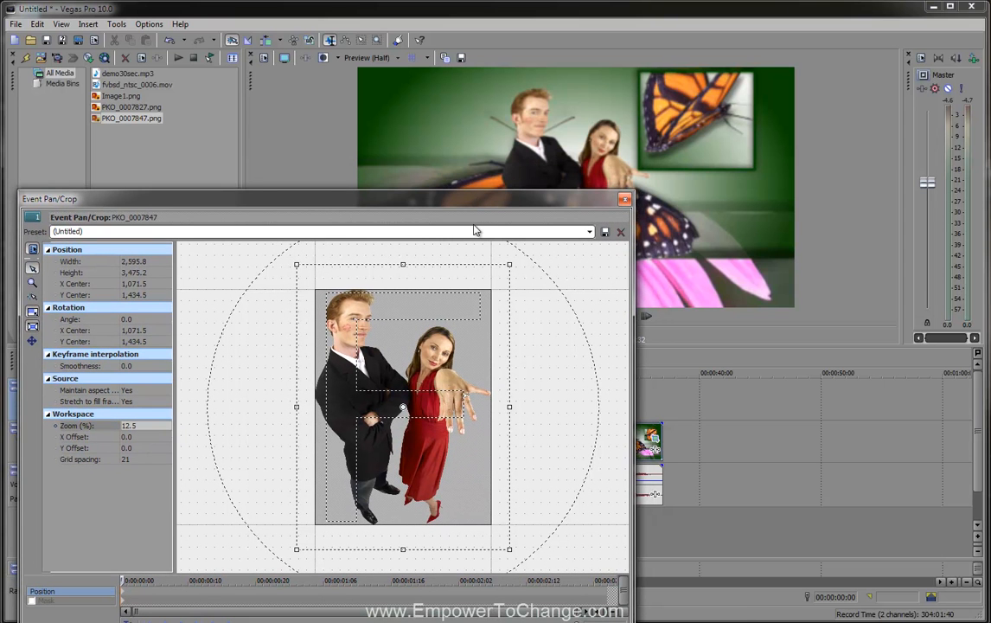
{"action": "left_click", "coordinate": [625, 201]}
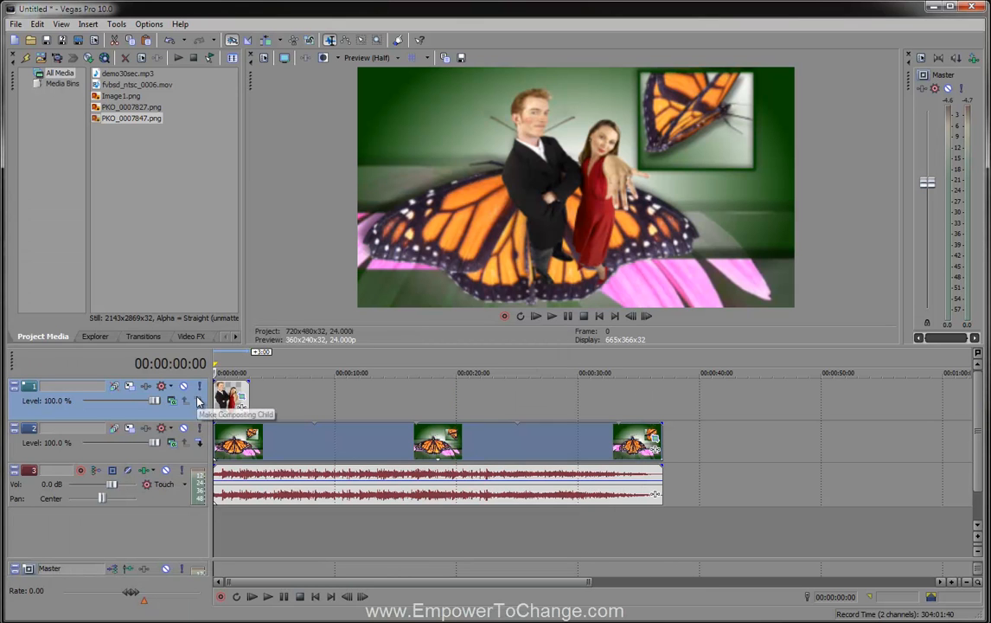
- Open Track Motion for the couple image's track, shrink its frame slightly and recentre it
{"action": "left_click", "coordinate": [131, 388]}
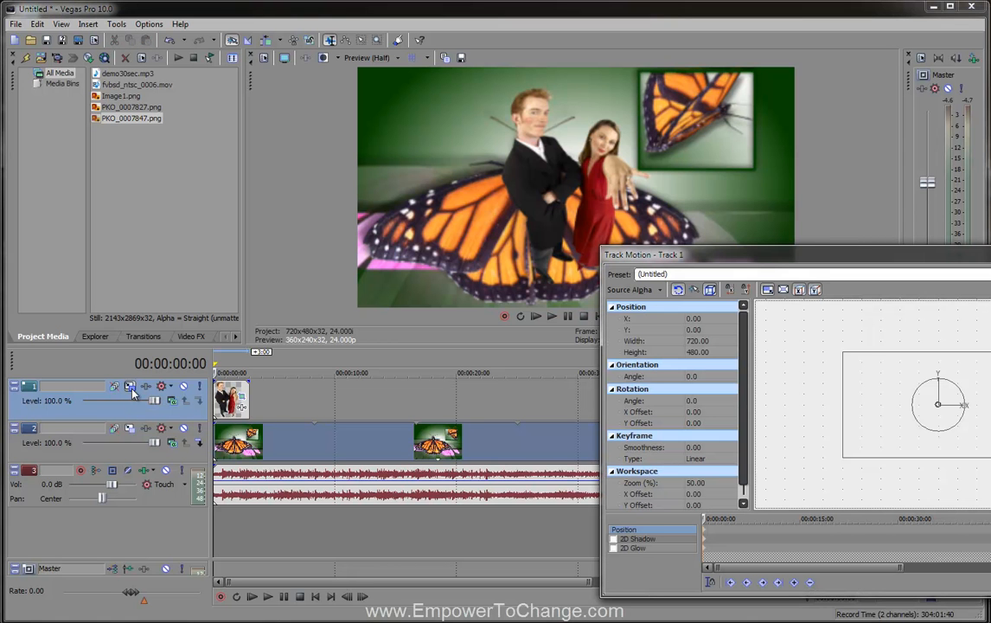
{"action": "left_click_drag", "start_coordinate": [985, 254], "coordinate": [432, 257]}
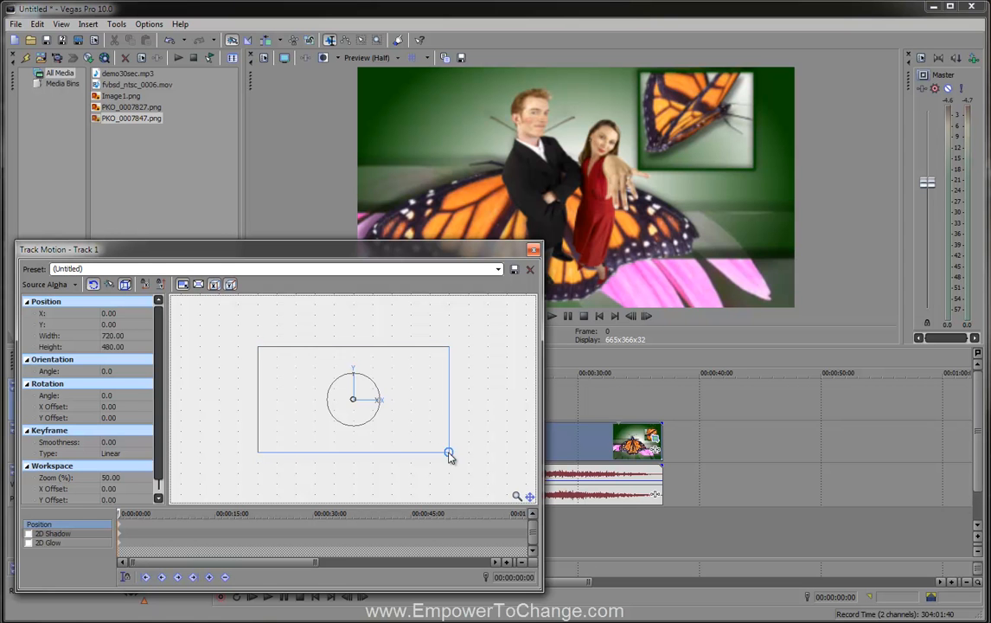
{"action": "left_click_drag", "start_coordinate": [448, 451], "coordinate": [417, 434]}
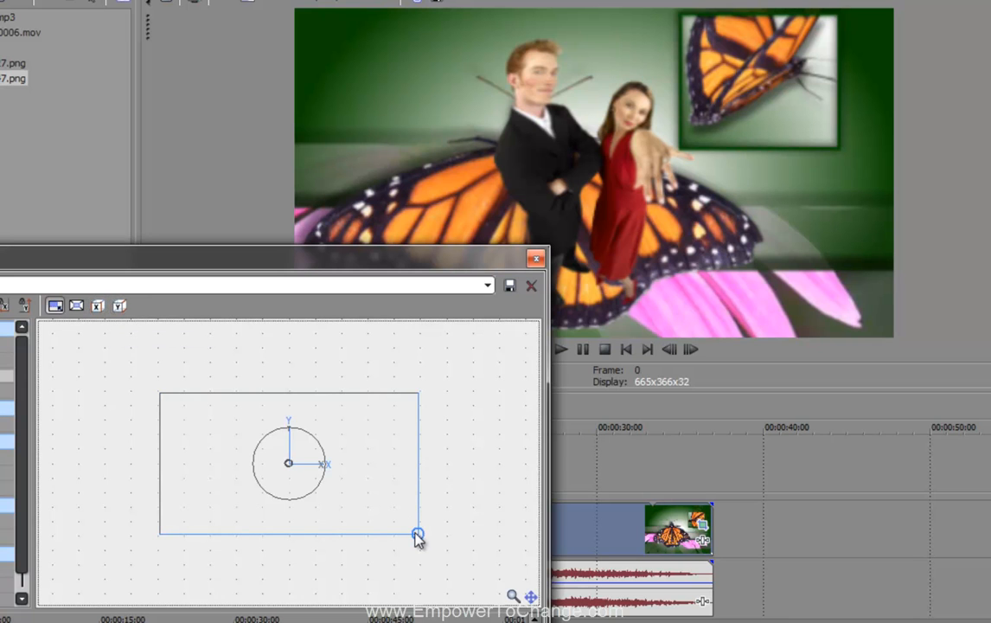
{"action": "mouse_move", "coordinate": [418, 536]}
{"action": "left_mouse_down"}
{"action": "mouse_move", "coordinate": [382, 513]}
{"action": "mouse_move", "coordinate": [409, 531]}
{"action": "left_mouse_up"}
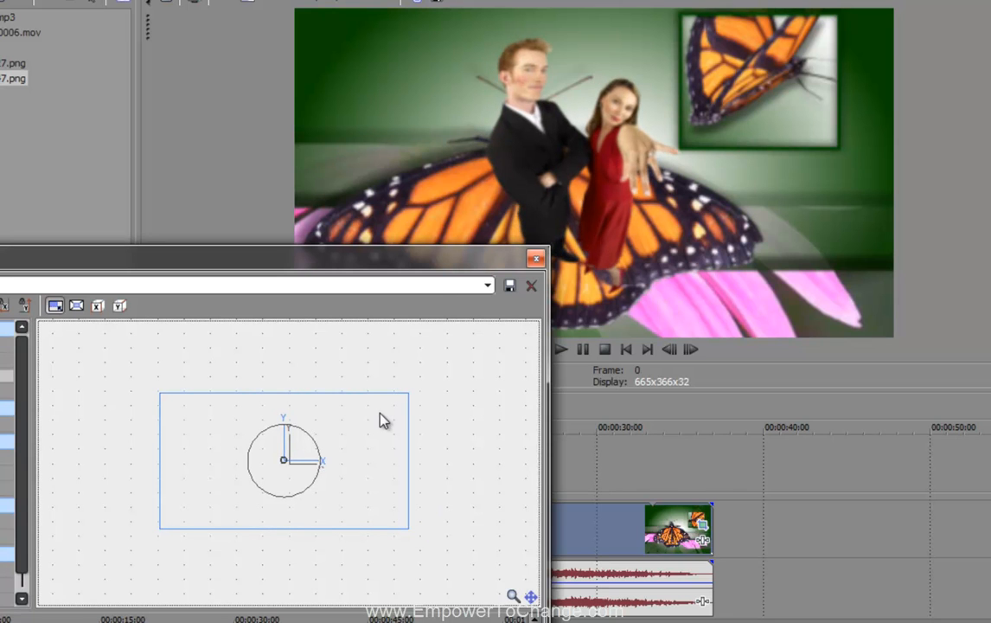
{"action": "left_click_drag", "start_coordinate": [384, 432], "coordinate": [389, 435]}
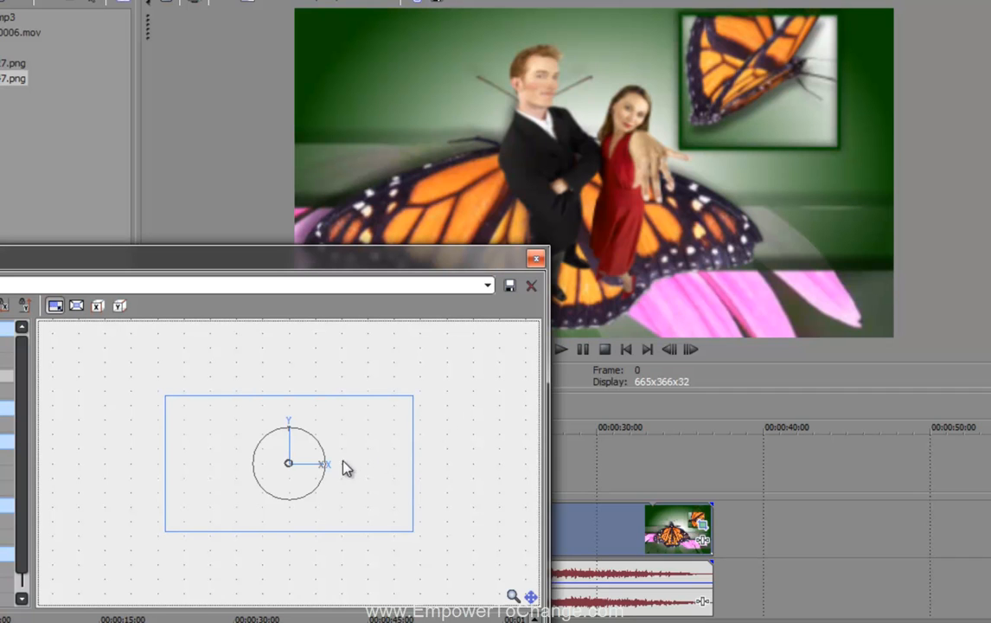
- Move the track's motion frame to X 216, Y 0, enlarge it to about 733 by 489 and close Track Motion
{"action": "left_click_drag", "start_coordinate": [415, 534], "coordinate": [474, 515]}
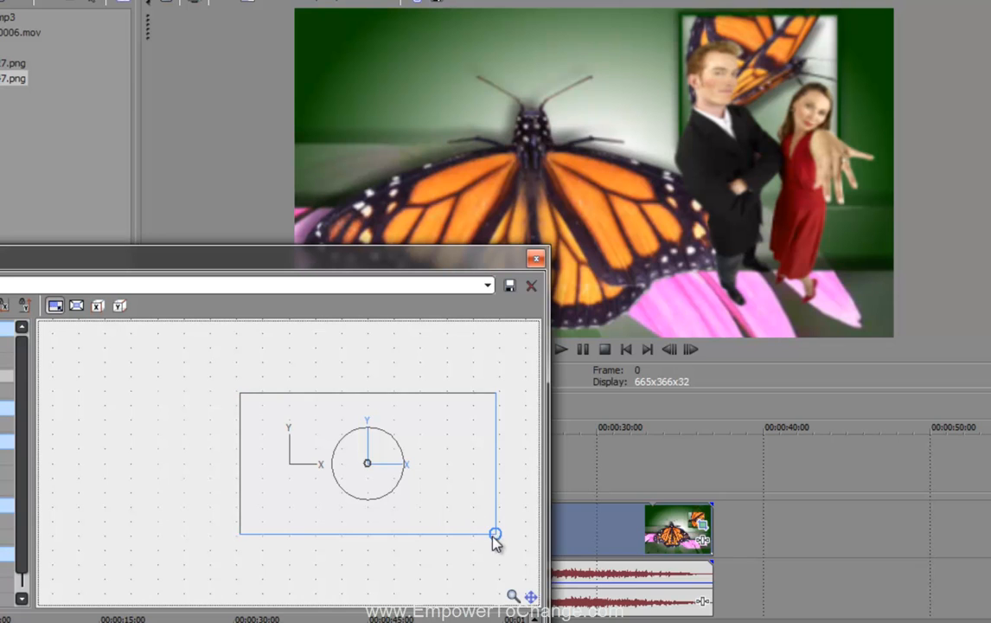
{"action": "left_click_drag", "start_coordinate": [497, 537], "coordinate": [508, 543]}
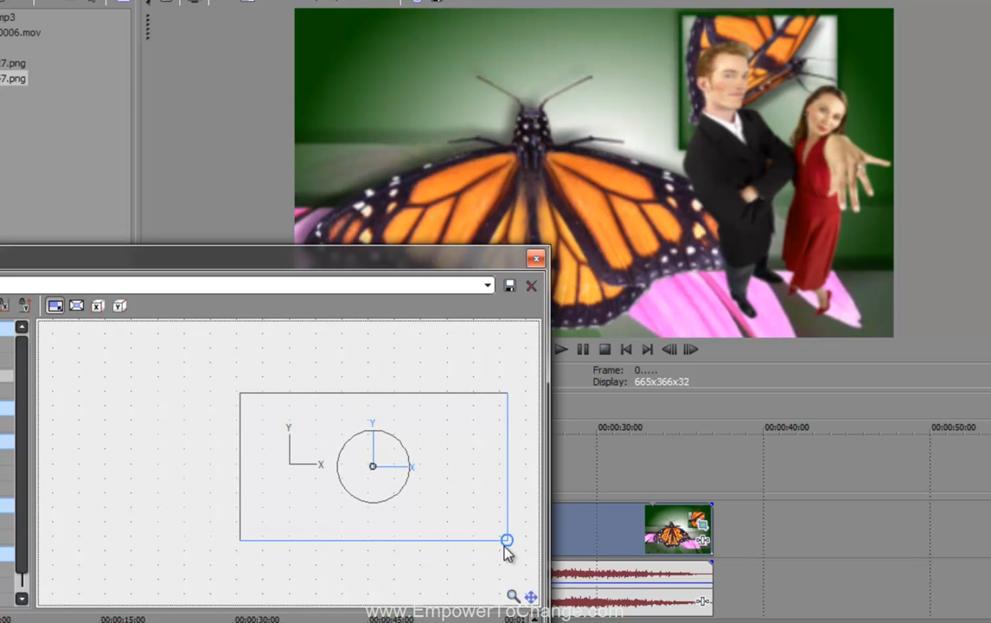
{"action": "left_click_drag", "start_coordinate": [456, 523], "coordinate": [449, 522]}
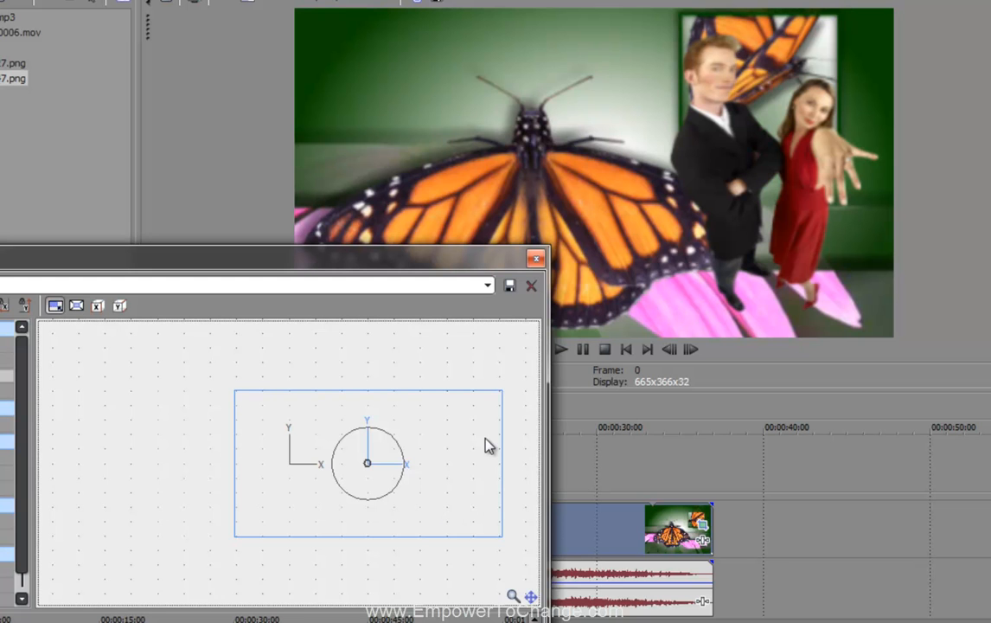
{"action": "left_click", "coordinate": [536, 257]}
- Extend the couple image event to about 11.5 seconds and move it to start at about 9 seconds on the timeline
{"action": "left_click_drag", "start_coordinate": [143, 467], "coordinate": [251, 471]}
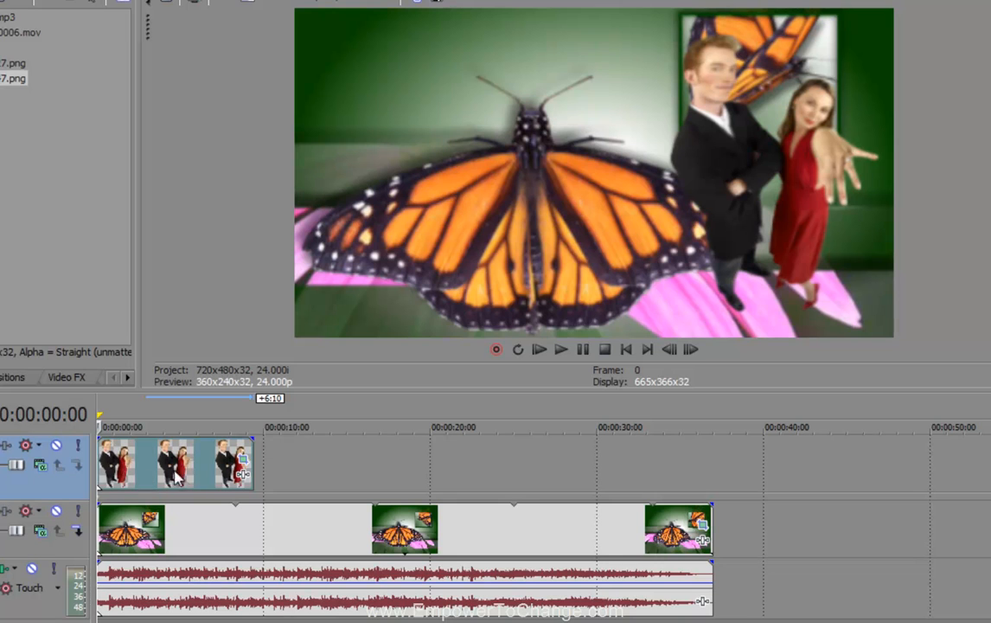
{"action": "mouse_move", "coordinate": [252, 471]}
{"action": "left_mouse_down"}
{"action": "mouse_move", "coordinate": [206, 469]}
{"action": "mouse_move", "coordinate": [262, 468]}
{"action": "left_mouse_up"}
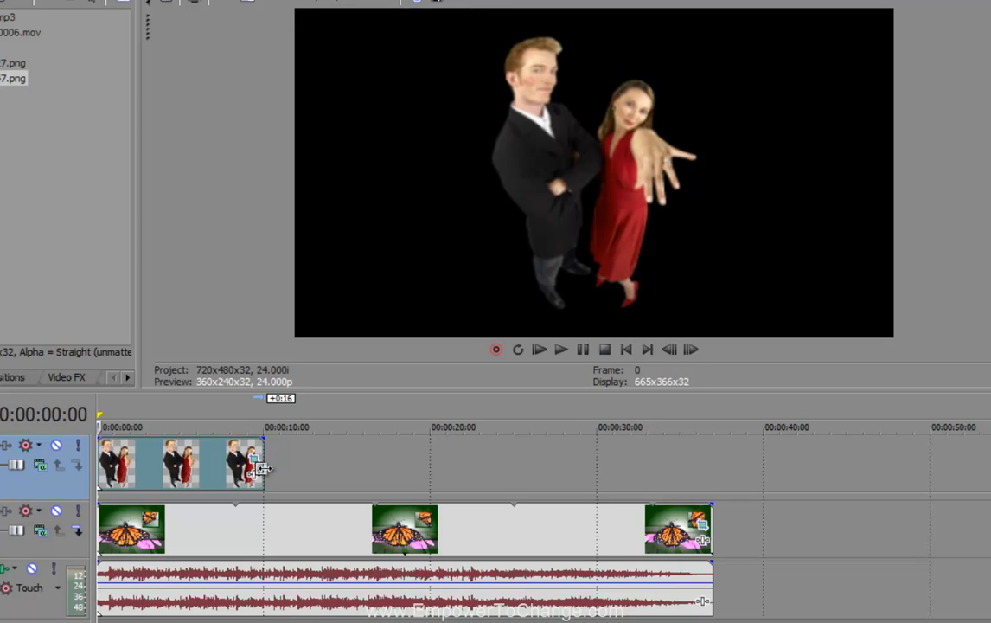
{"action": "left_click_drag", "start_coordinate": [262, 467], "coordinate": [286, 472]}
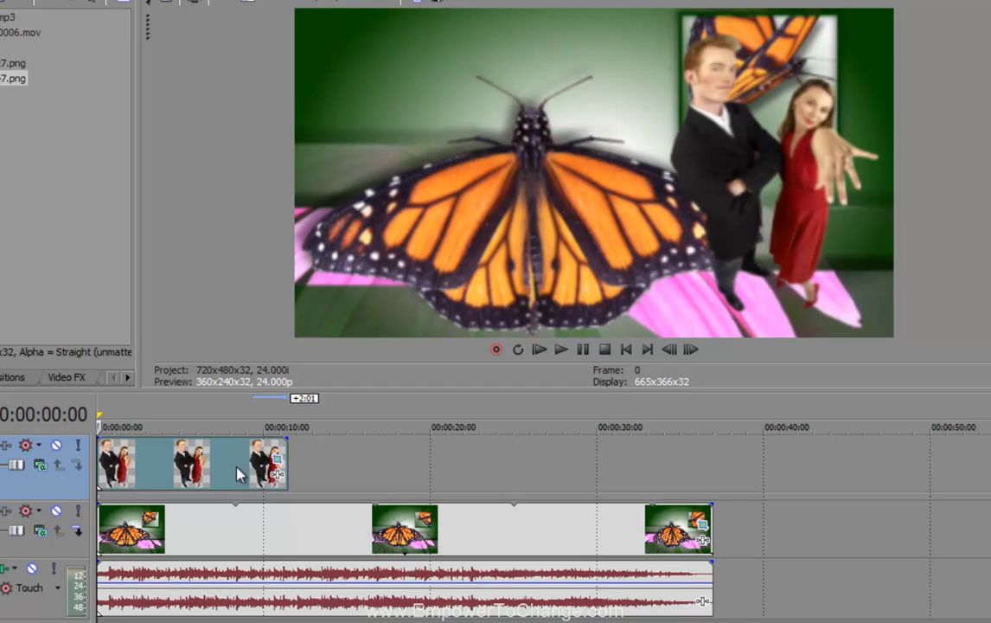
{"action": "left_click_drag", "start_coordinate": [220, 472], "coordinate": [297, 470]}
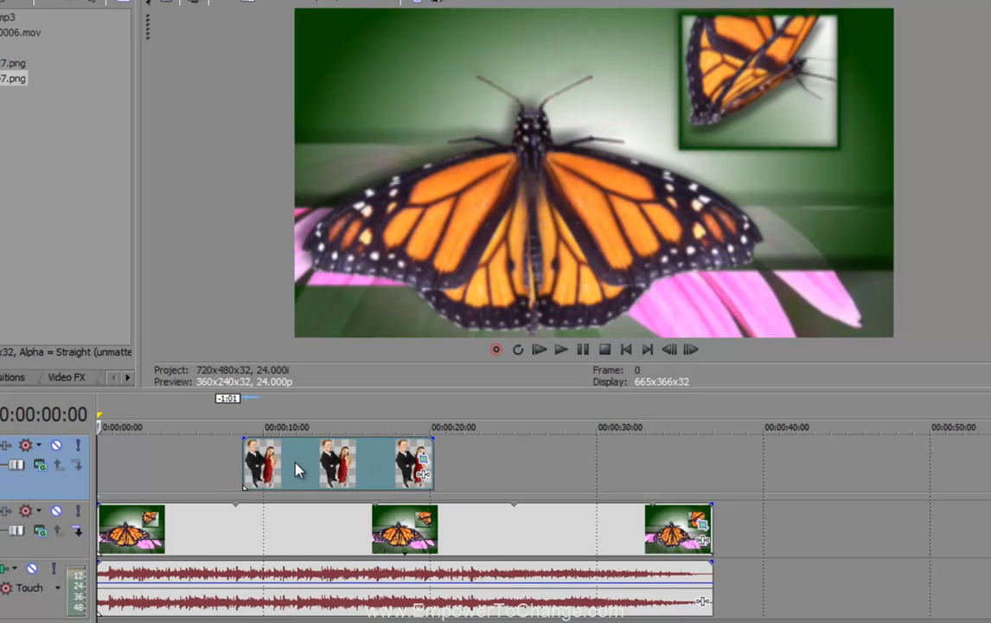
- Put the cursor at 00:00:11:21 within the couple image and enable 2D Shadow and 2D Glow in its Track Motion
{"action": "left_click", "coordinate": [296, 470]}
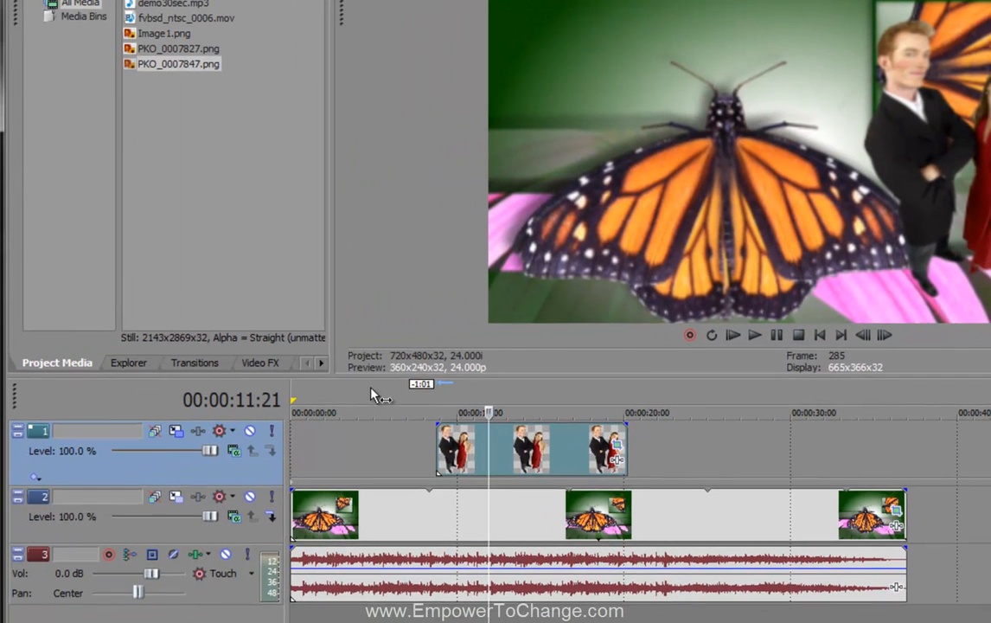
{"action": "left_click", "coordinate": [176, 429]}
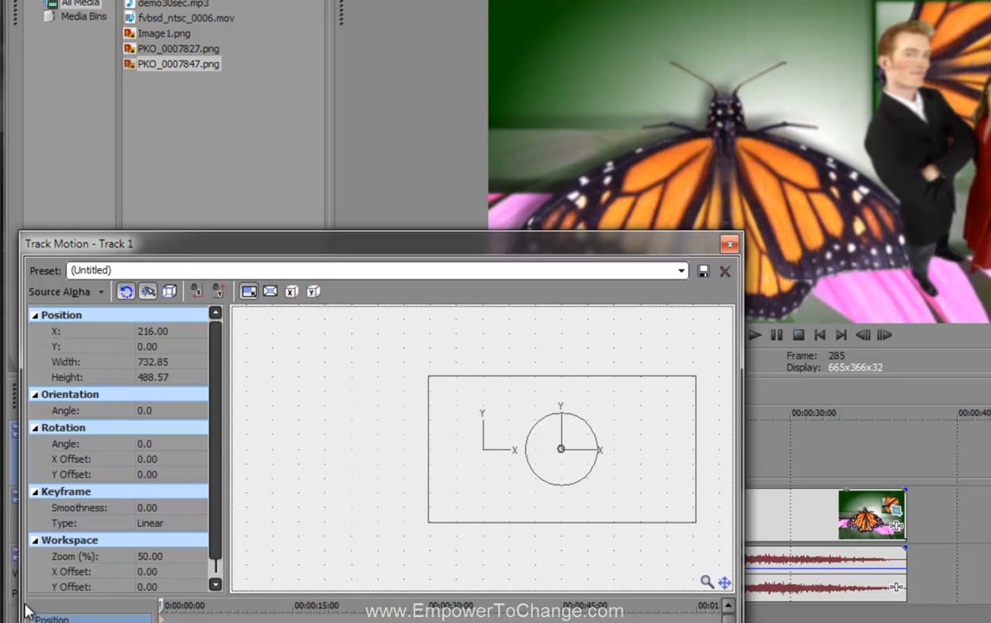
{"action": "left_click_drag", "start_coordinate": [177, 244], "coordinate": [192, 136]}
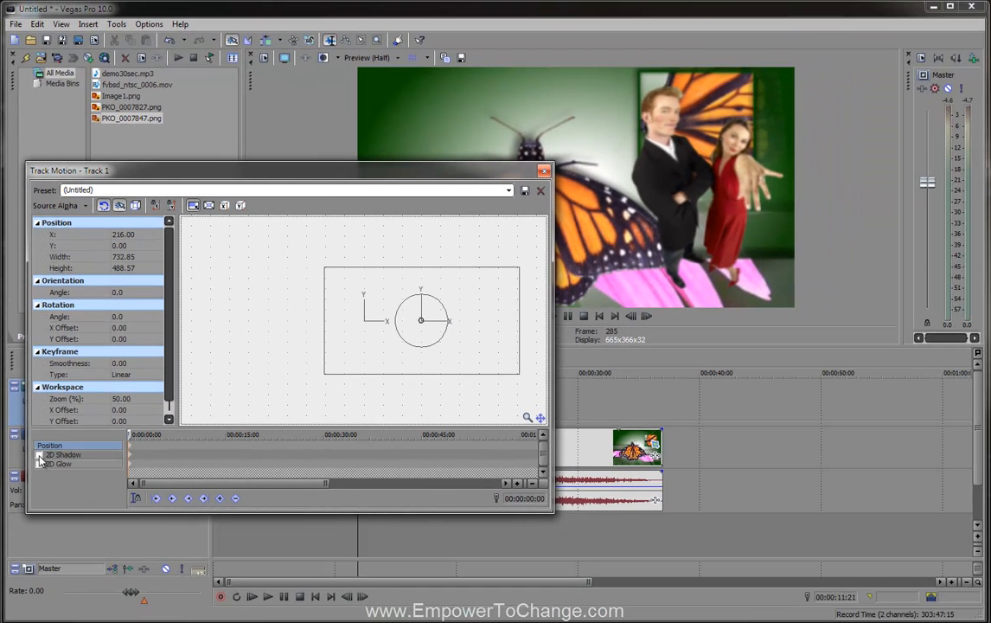
{"action": "left_click", "coordinate": [39, 455]}
{"action": "left_click", "coordinate": [39, 465]}
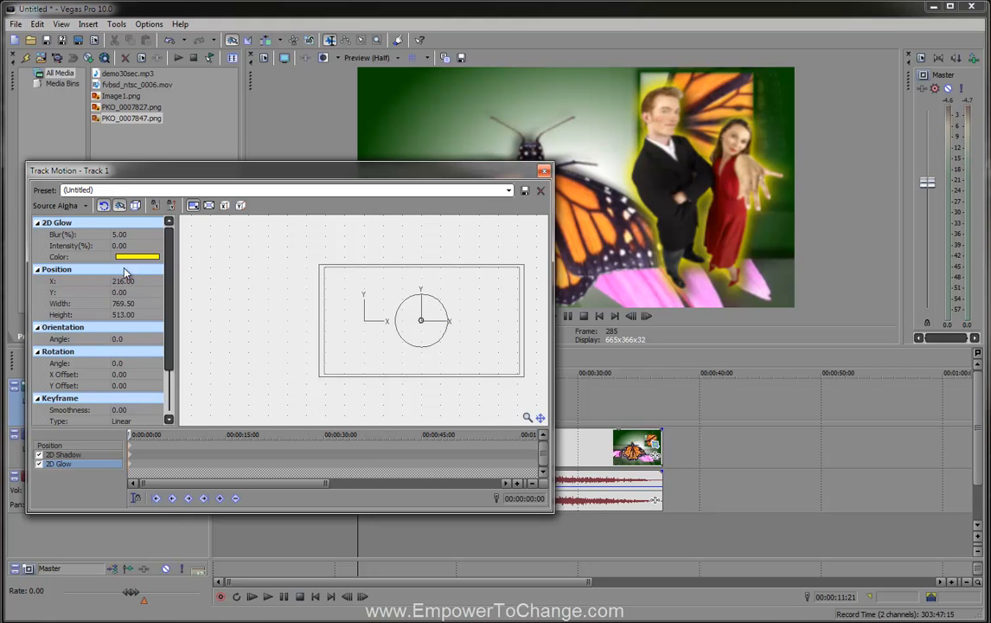
- Switch the track's 2D Glow and 2D Shadow off and on again to compare their effect on the couple
{"action": "left_click", "coordinate": [39, 466]}
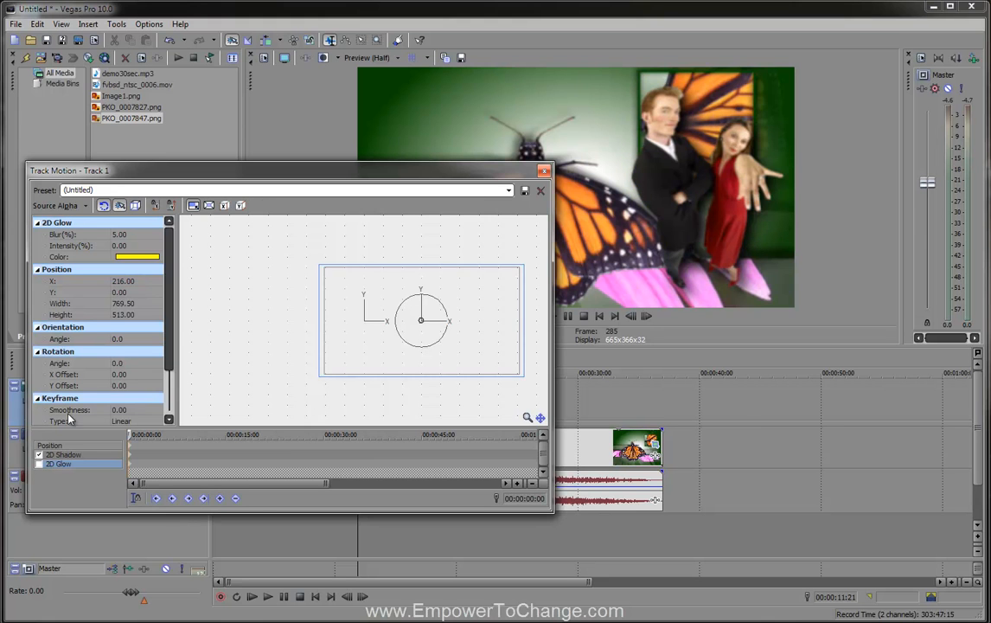
{"action": "left_click", "coordinate": [41, 455]}
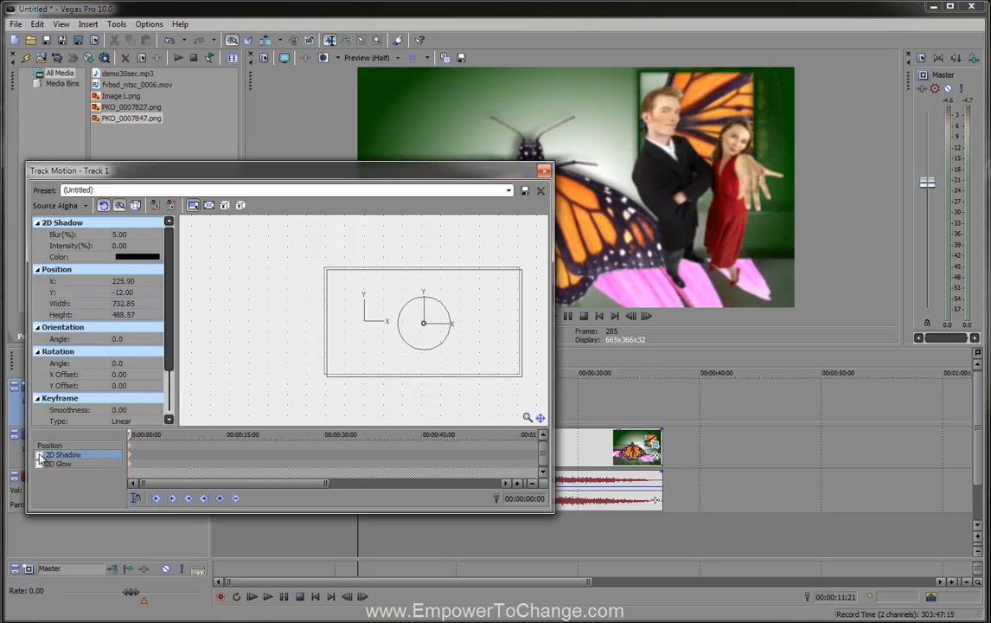
{"action": "left_click", "coordinate": [39, 456]}
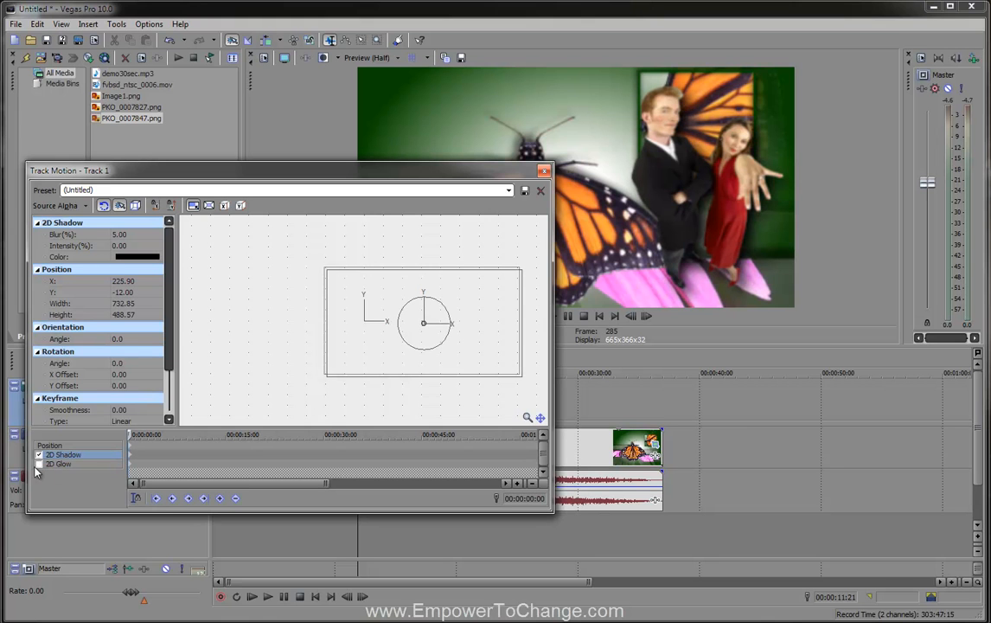
{"action": "left_click", "coordinate": [39, 464]}
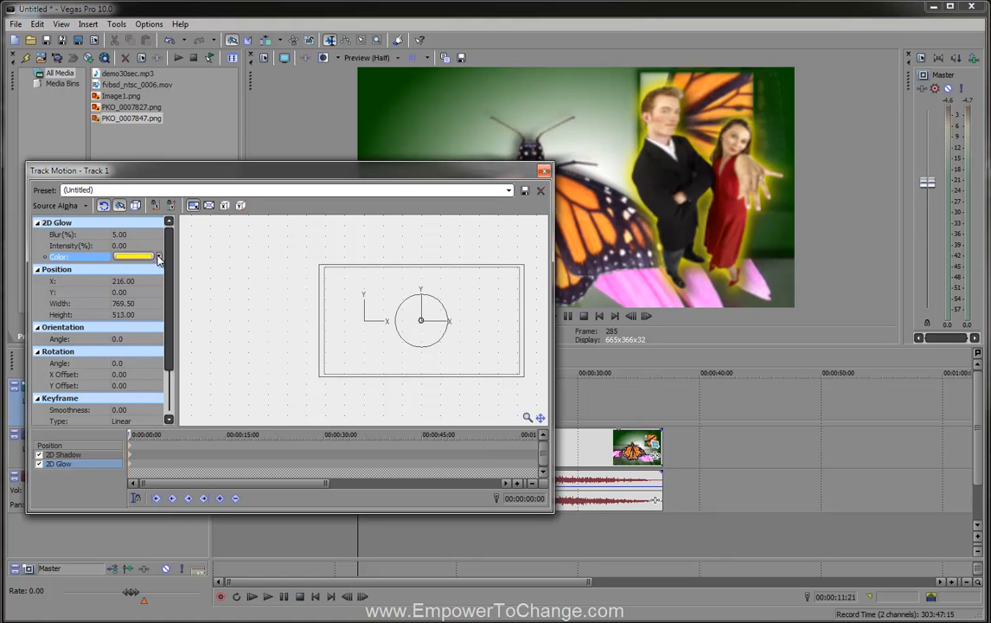
- Change the 2D Glow color to bright pink, R 248, G 60, B 255, sampling from the preview and refining the hue
{"action": "left_click", "coordinate": [158, 258]}
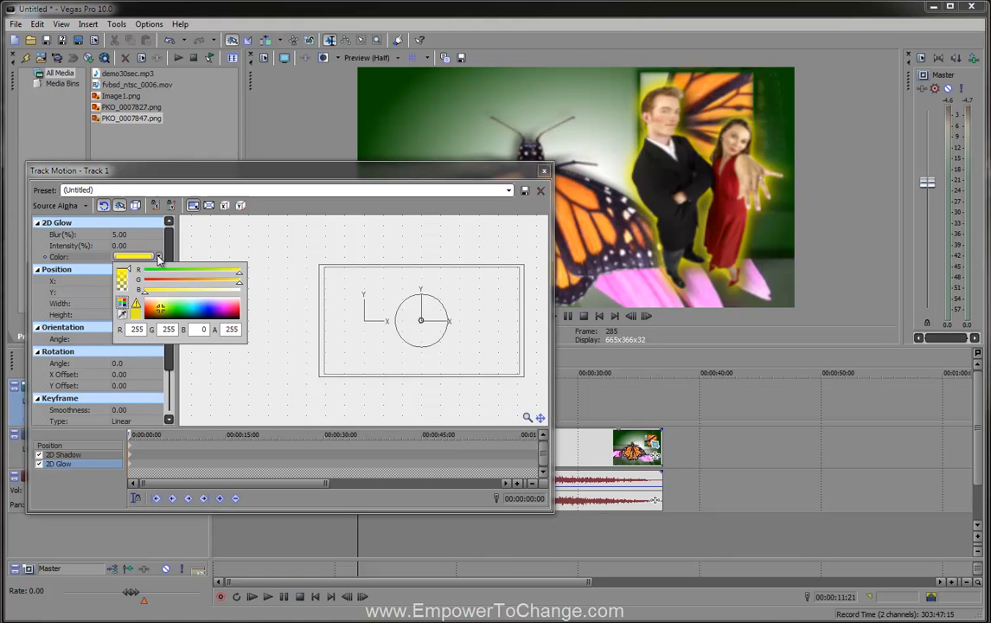
{"action": "left_click", "coordinate": [122, 315]}
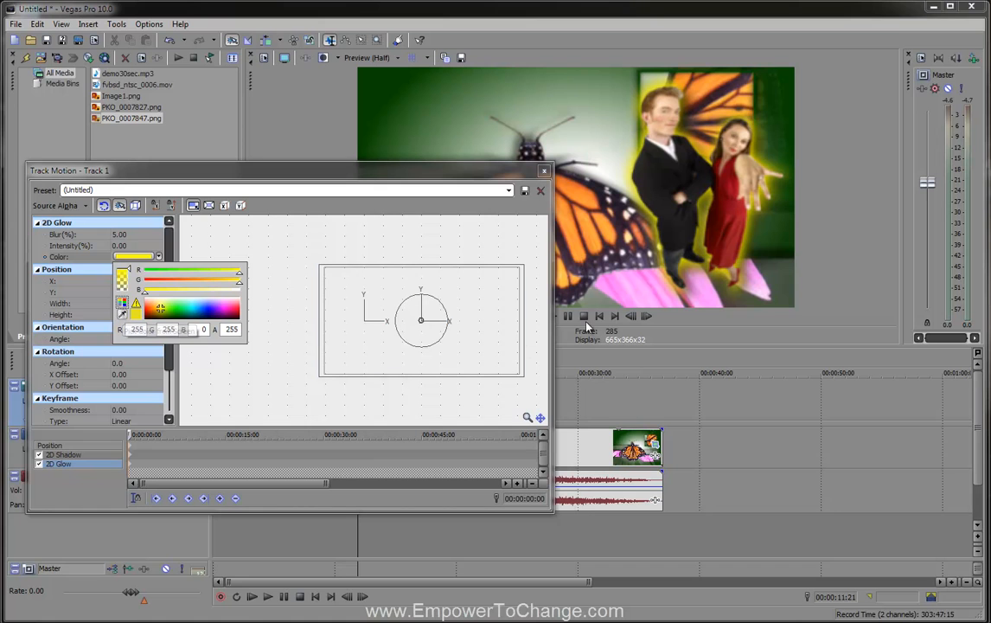
{"action": "left_click", "coordinate": [617, 283]}
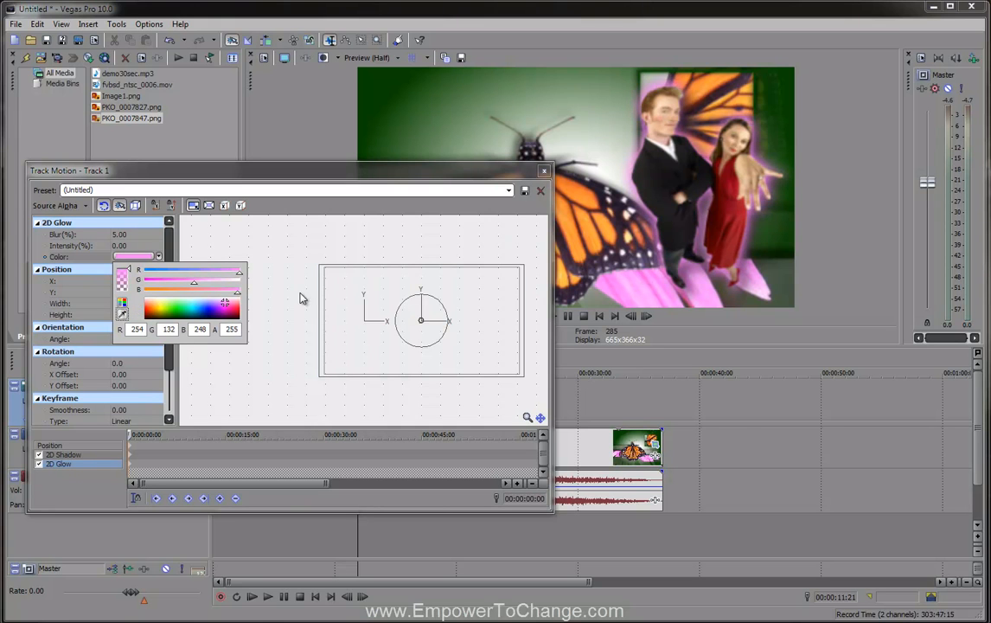
{"action": "left_click", "coordinate": [223, 308]}
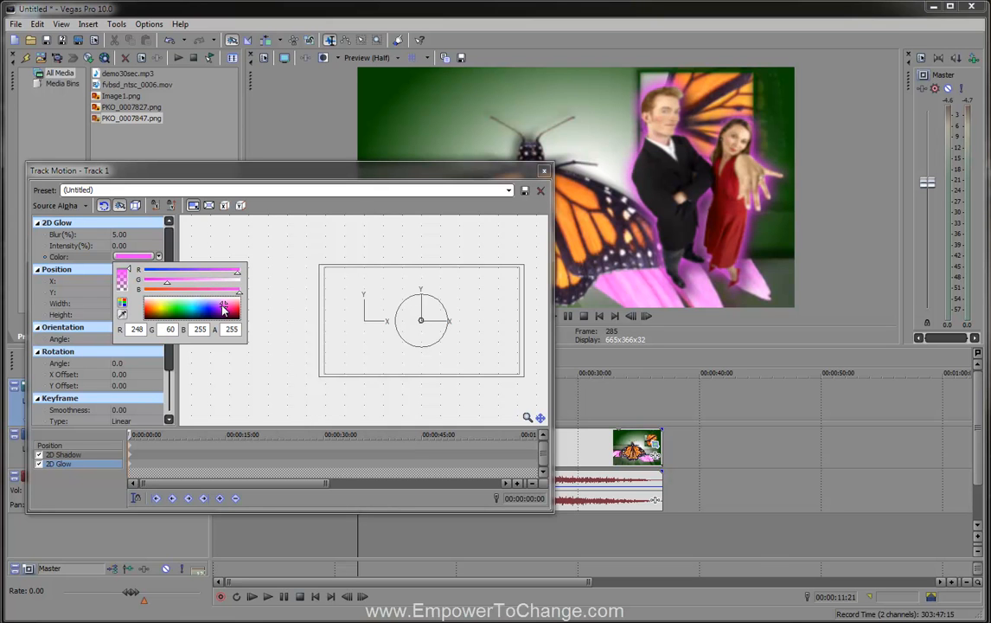
{"action": "left_click", "coordinate": [171, 365]}
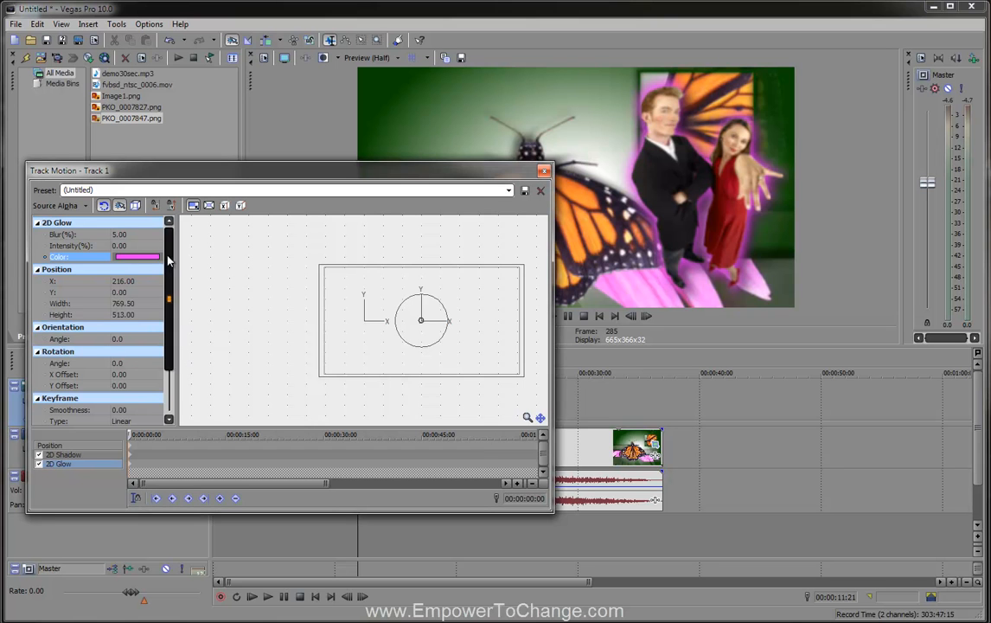
- Move the couple image event to start at about 25 seconds and place the timeline cursor within it
{"action": "left_click_drag", "start_coordinate": [443, 173], "coordinate": [286, 210]}
{"action": "left_click_drag", "start_coordinate": [423, 406], "coordinate": [629, 415]}
{"action": "left_click", "coordinate": [610, 413]}
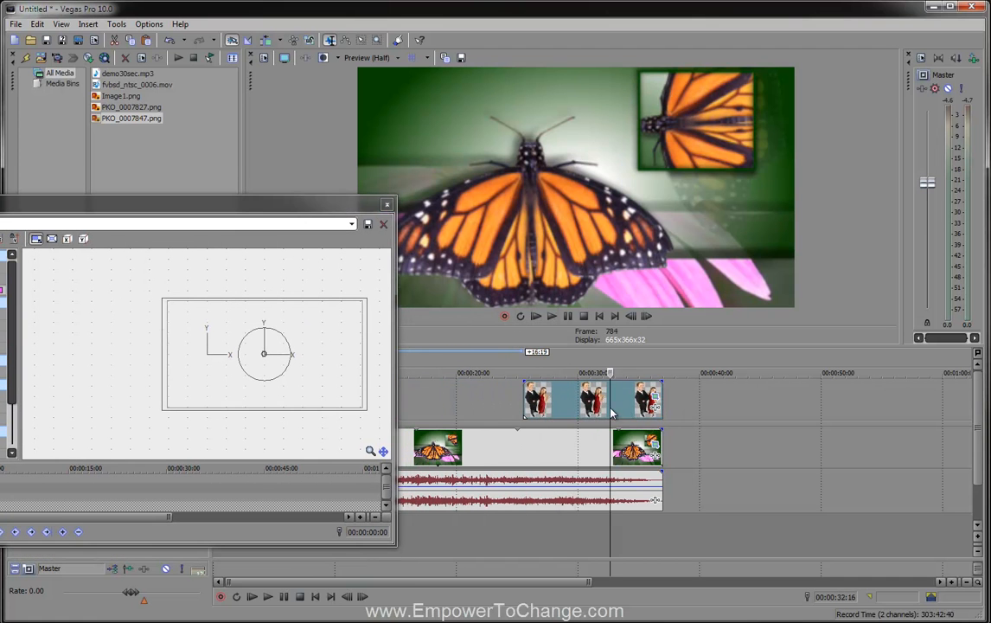
{"action": "left_click_drag", "start_coordinate": [311, 213], "coordinate": [438, 221]}
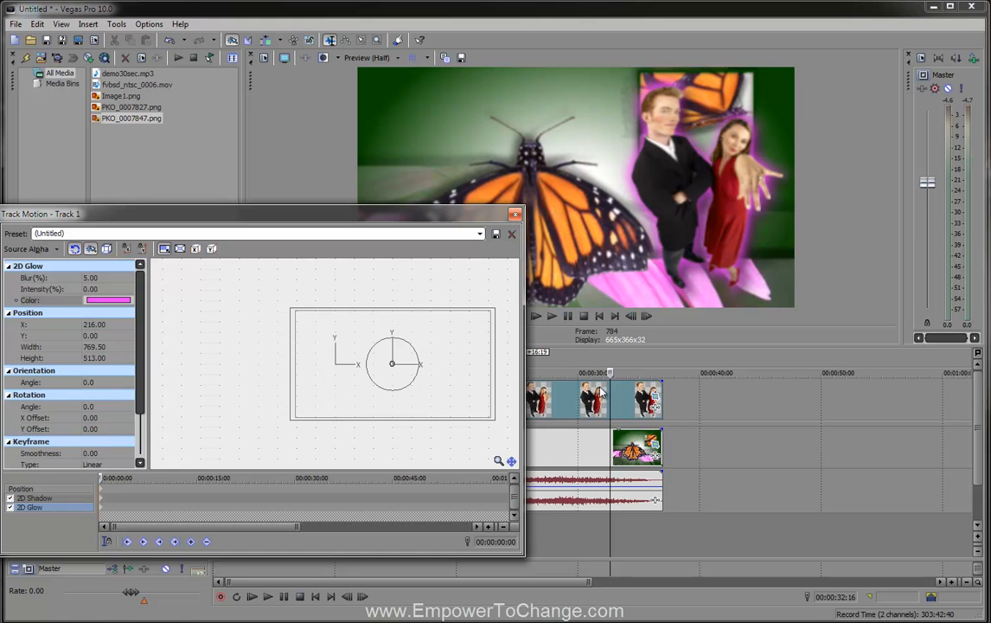
- Position the Track Motion keyframe cursor at 00:00:29:06, within the couple image
{"action": "left_click", "coordinate": [299, 489]}
{"action": "left_click_drag", "start_coordinate": [298, 489], "coordinate": [287, 478]}
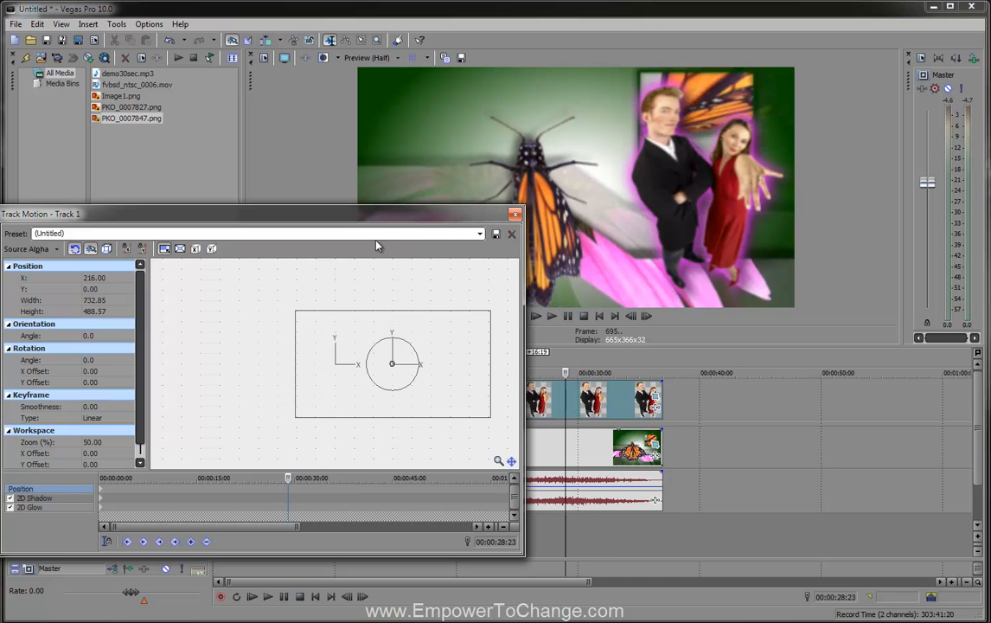
{"action": "left_click_drag", "start_coordinate": [377, 222], "coordinate": [350, 242]}
{"action": "left_click_drag", "start_coordinate": [241, 493], "coordinate": [243, 492]}
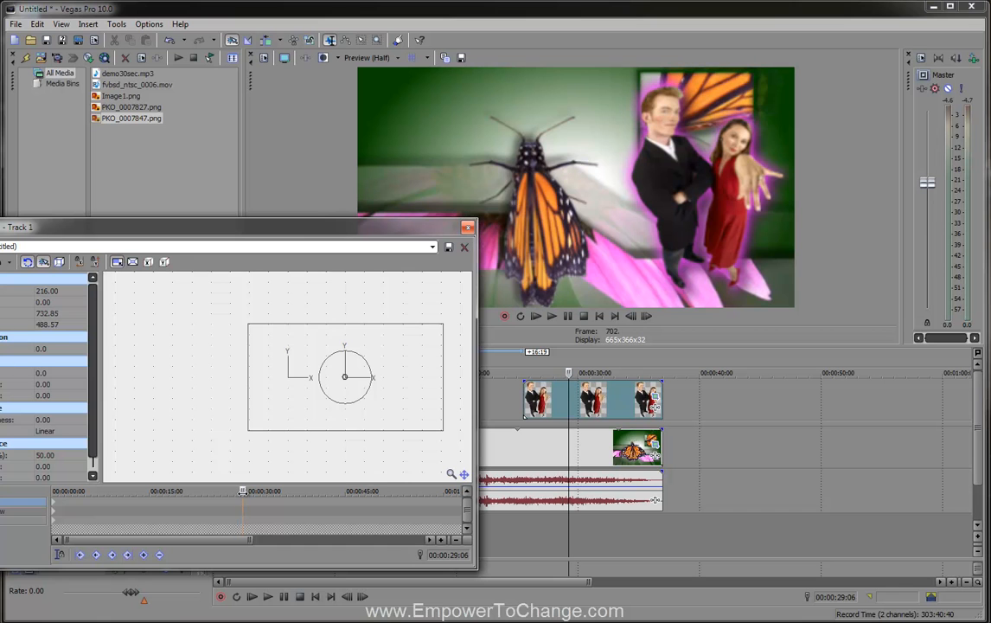
{"action": "left_click_drag", "start_coordinate": [295, 231], "coordinate": [346, 227]}
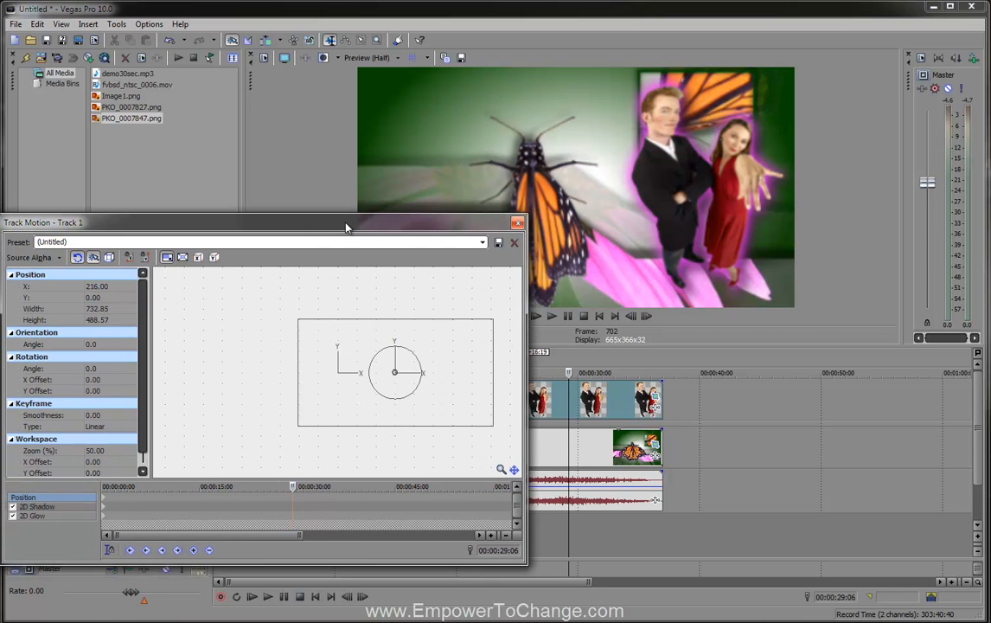
{"action": "left_click", "coordinate": [193, 550]}
{"action": "left_click", "coordinate": [77, 516]}
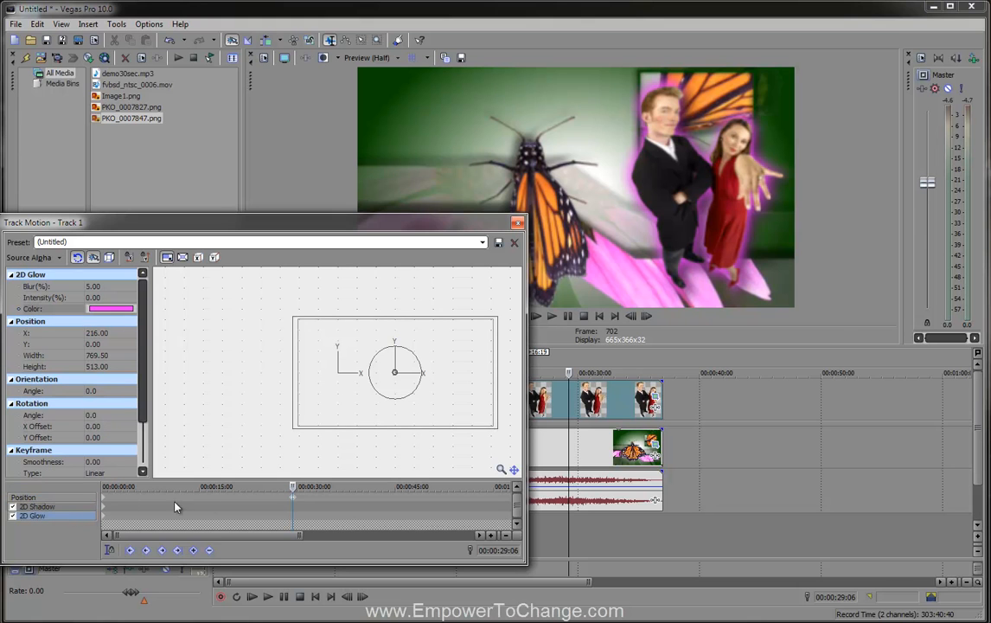
{"action": "right_click", "coordinate": [292, 504]}
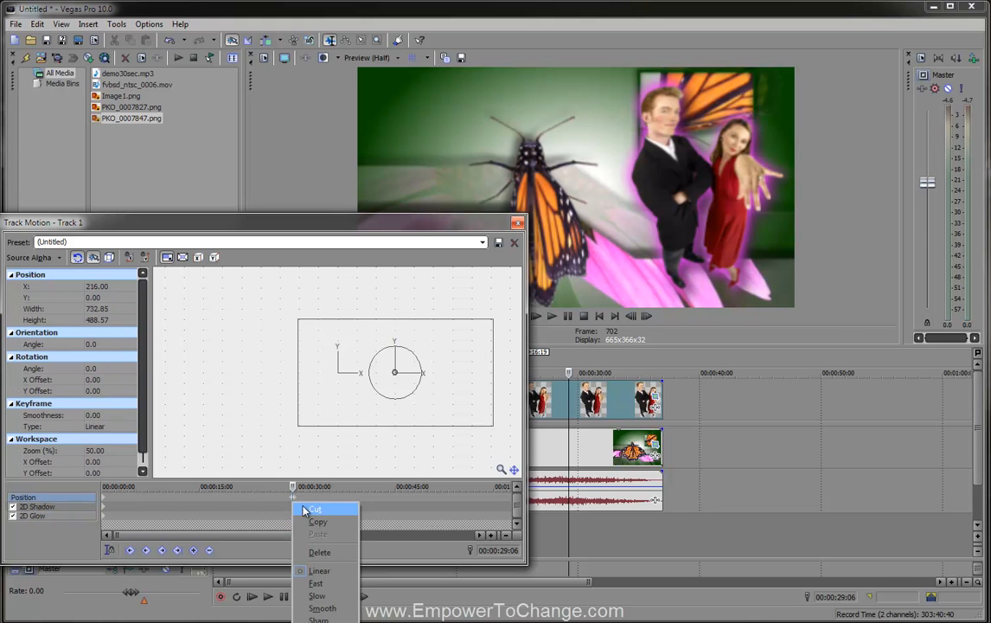
{"action": "left_click", "coordinate": [305, 510]}
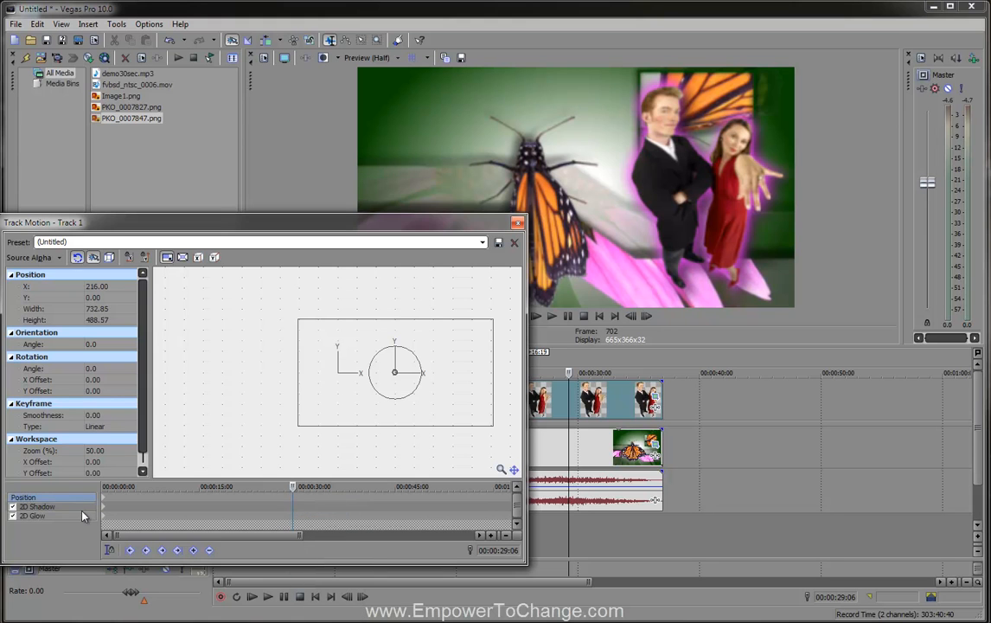
- Create 2D Shadow and 2D Glow keyframes at 00:00:29:06 for the couple's track
{"action": "left_click", "coordinate": [71, 508]}
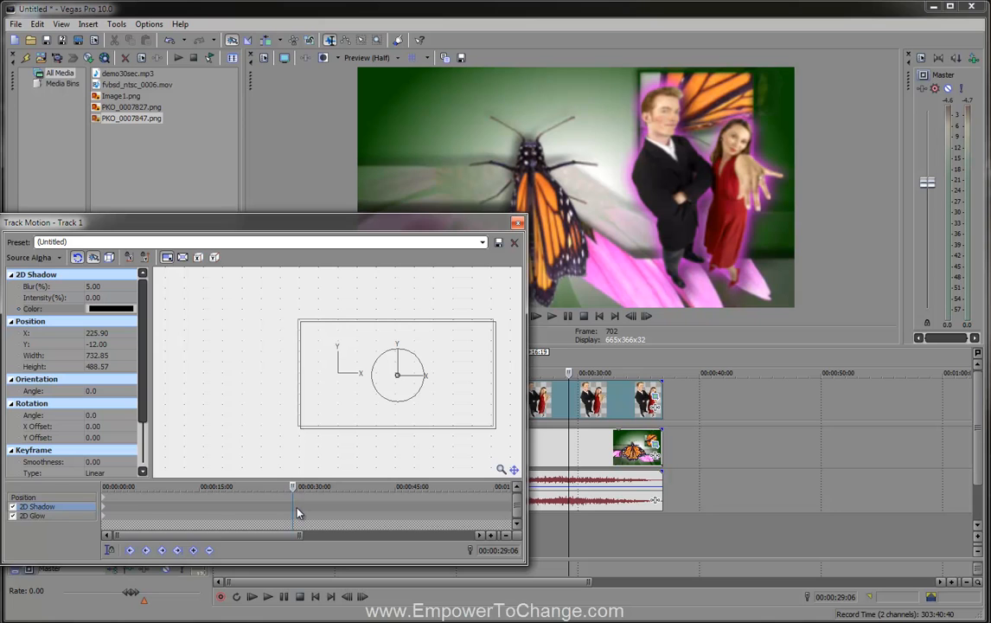
{"action": "left_click", "coordinate": [194, 550]}
{"action": "left_click", "coordinate": [33, 516]}
{"action": "left_click", "coordinate": [194, 550]}
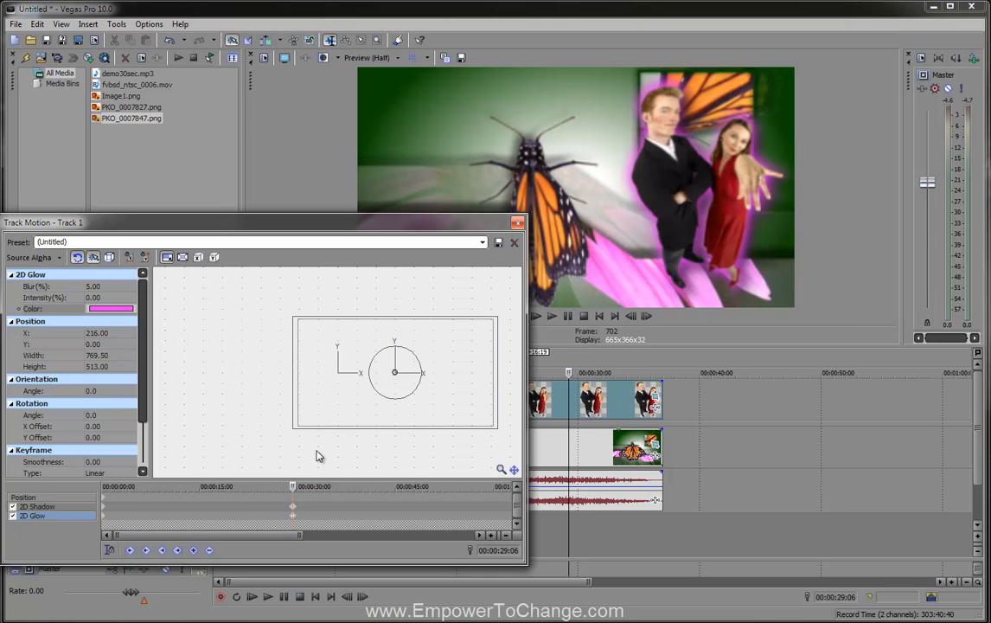
- Create 2D Glow and 2D Shadow keyframes at 00:00:25:11, where the couple image begins
{"action": "left_click_drag", "start_coordinate": [292, 486], "coordinate": [274, 486]}
{"action": "left_click_drag", "start_coordinate": [380, 228], "coordinate": [330, 231]}
{"action": "left_click_drag", "start_coordinate": [226, 486], "coordinate": [216, 486]}
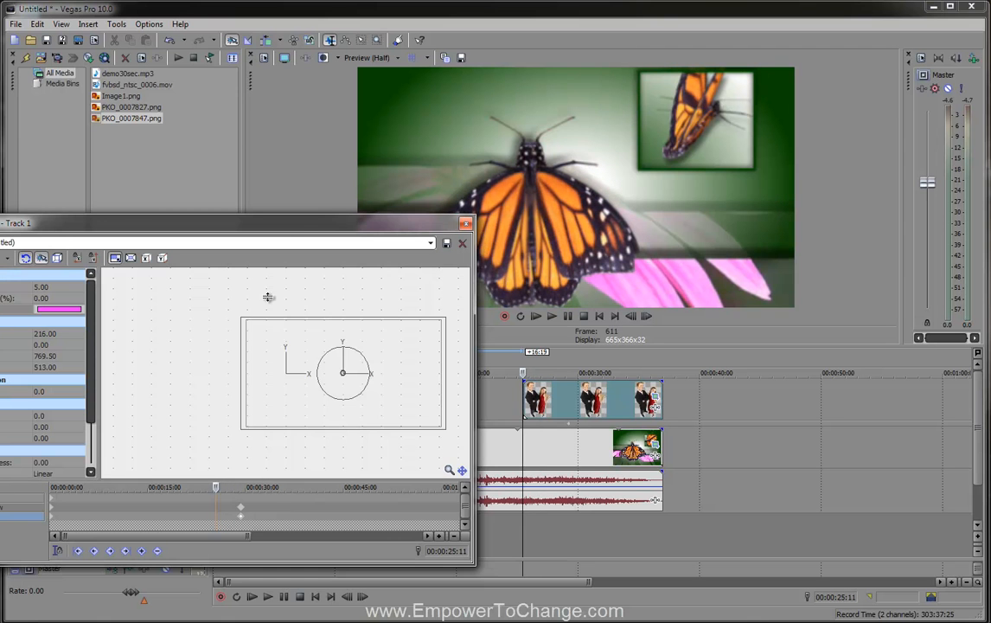
{"action": "left_click_drag", "start_coordinate": [301, 227], "coordinate": [393, 223]}
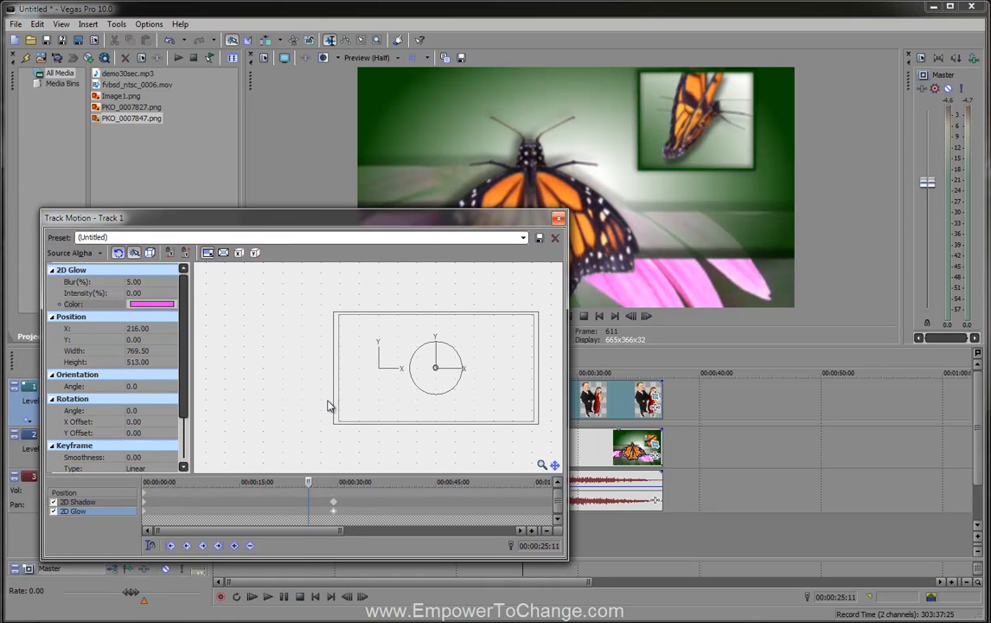
{"action": "left_click", "coordinate": [233, 546]}
{"action": "left_click", "coordinate": [82, 501]}
{"action": "left_click", "coordinate": [233, 545]}
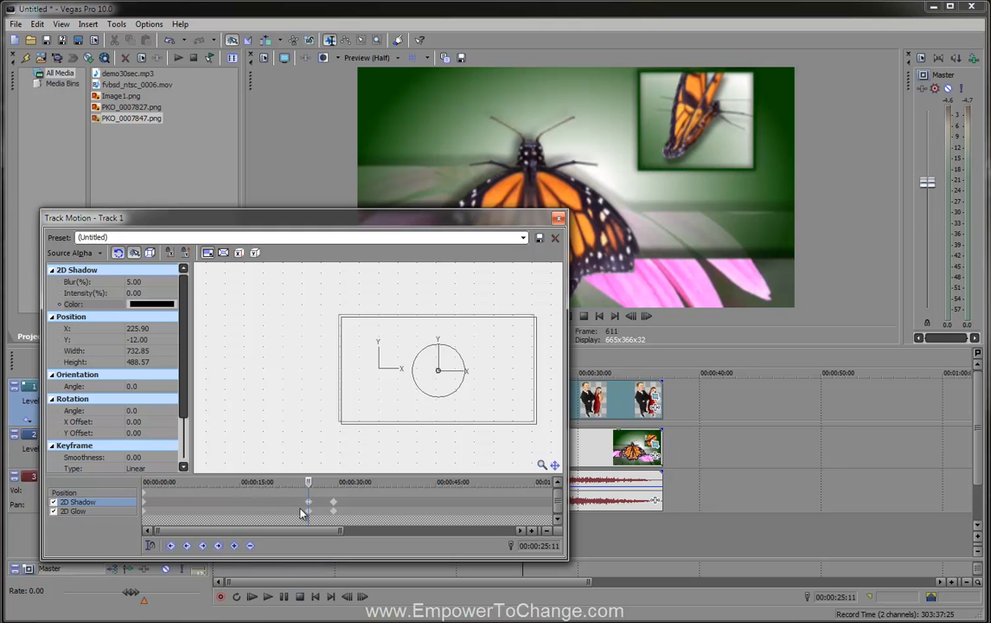
- At the 00:00:25:11 keyframes, adjust the 2D Shadow color's transparency, set the 2D Glow color's alpha to 0, and close Track Motion
{"action": "left_click", "coordinate": [169, 305]}
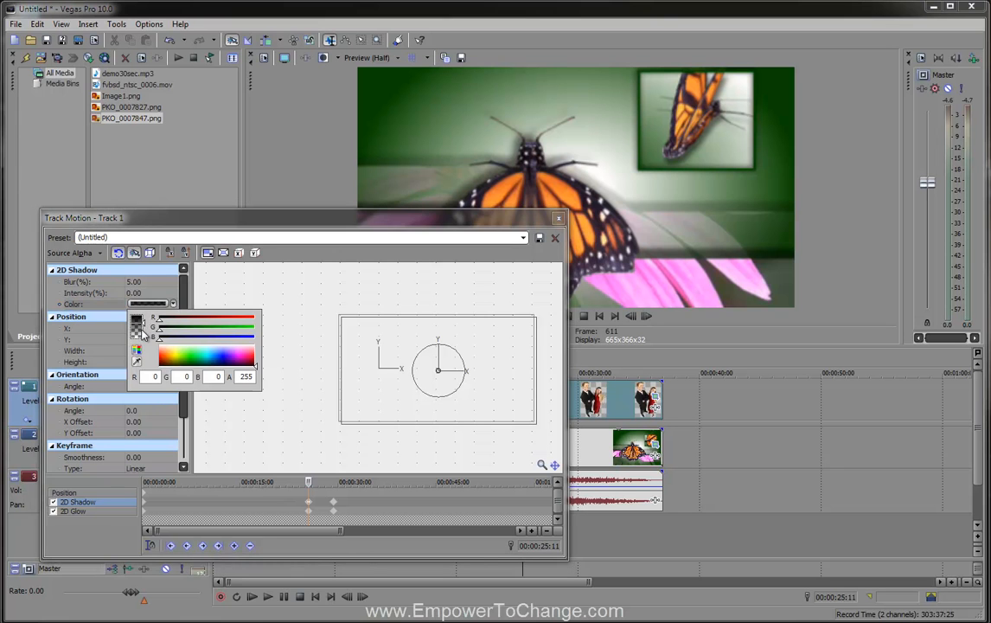
{"action": "left_click", "coordinate": [91, 512]}
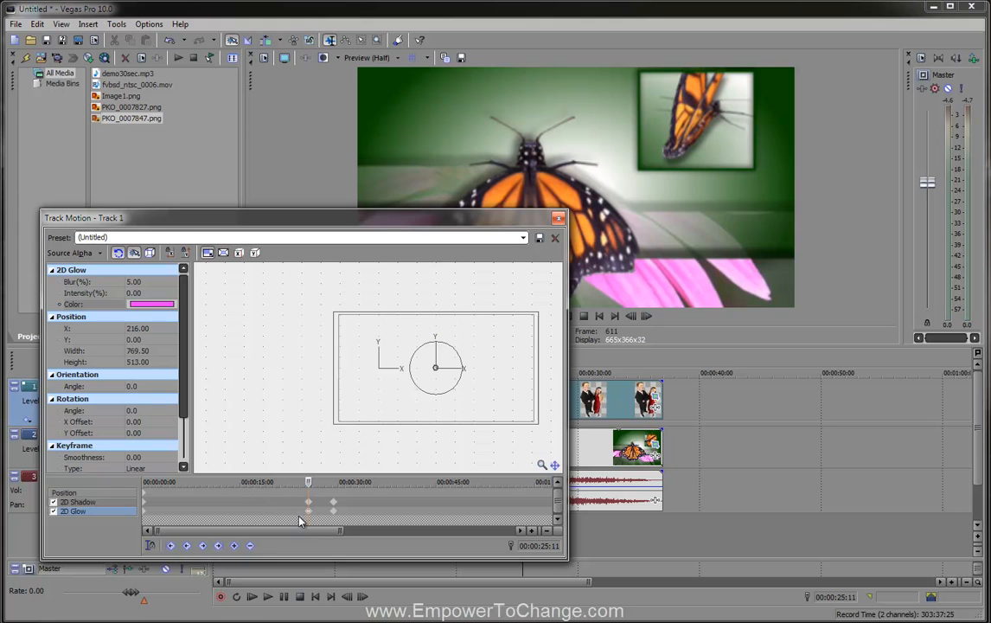
{"action": "left_click", "coordinate": [175, 305]}
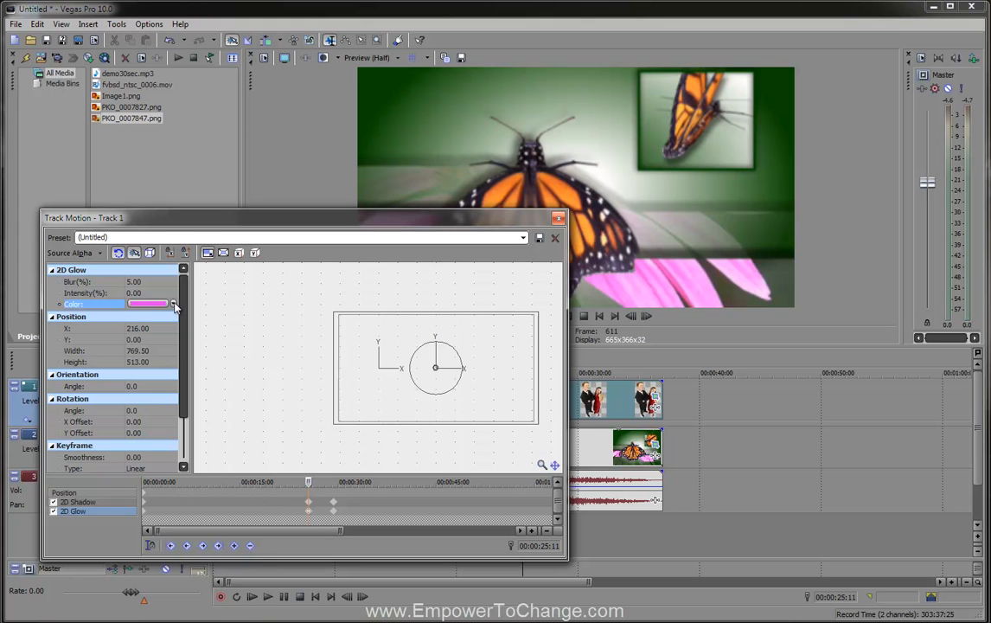
{"action": "left_click", "coordinate": [174, 305]}
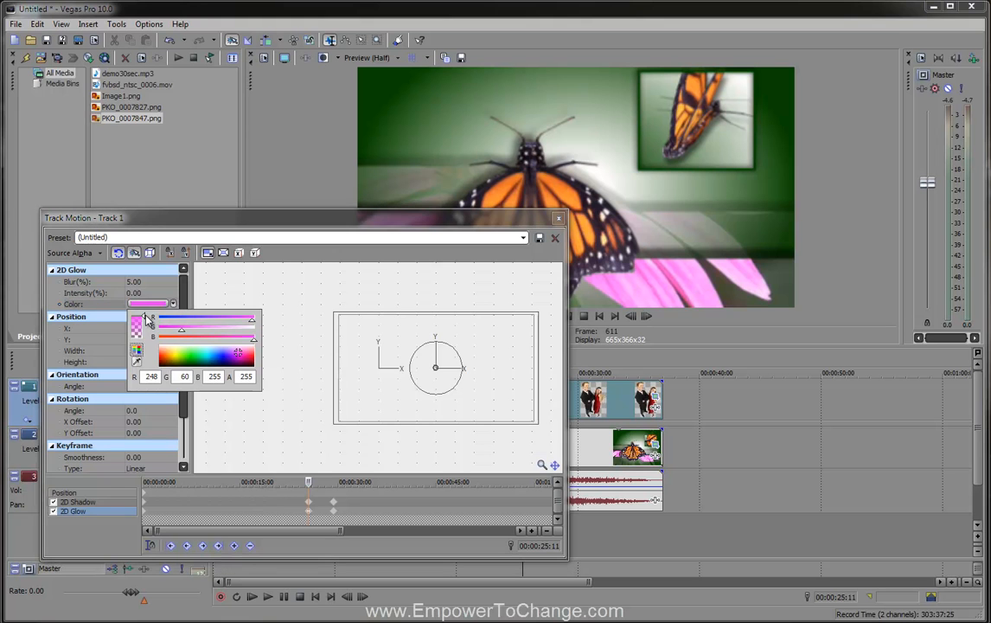
{"action": "left_click_drag", "start_coordinate": [147, 321], "coordinate": [144, 346]}
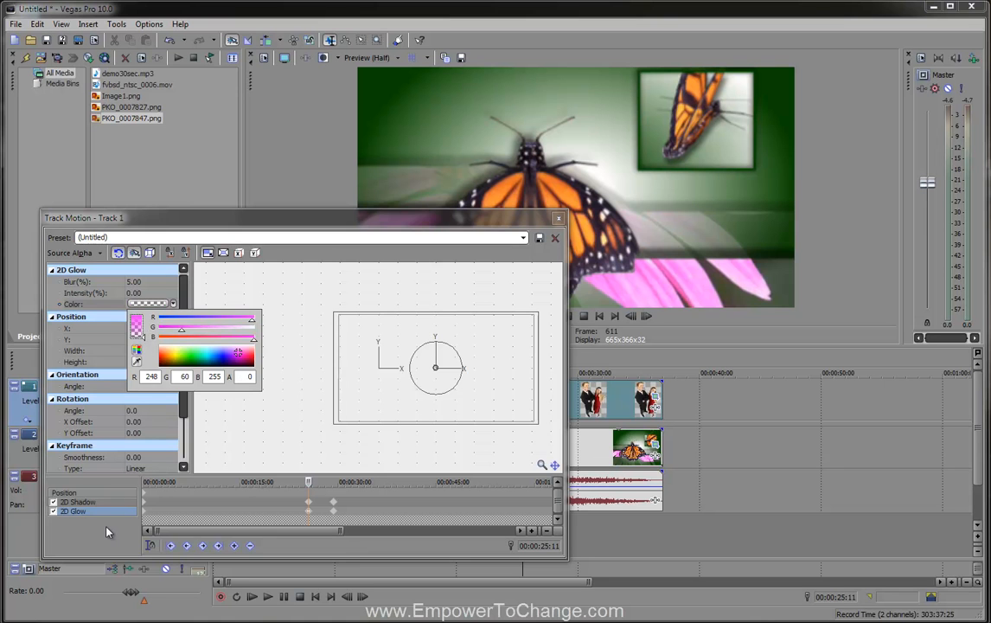
{"action": "left_click", "coordinate": [309, 383]}
{"action": "left_click_drag", "start_coordinate": [425, 220], "coordinate": [399, 220]}
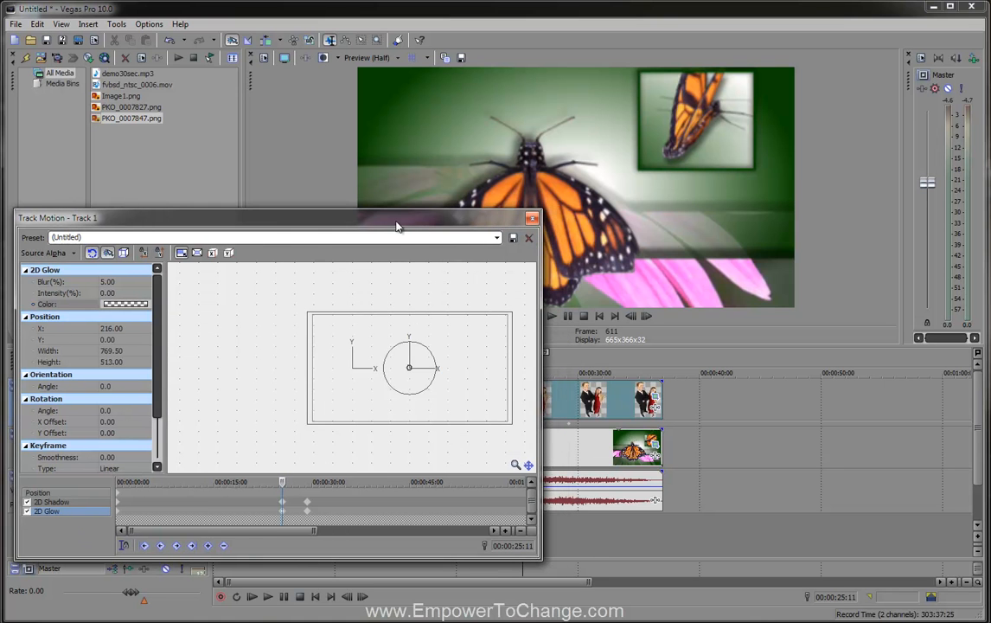
{"action": "left_click", "coordinate": [532, 220]}
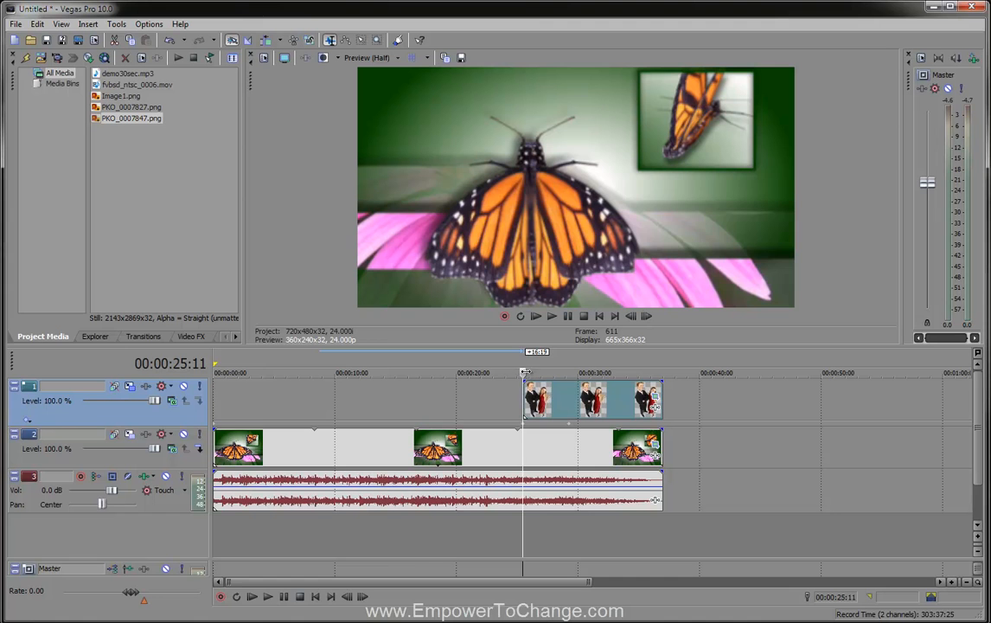
- Play the timeline from 00:00:25:02 to preview the couple's shadow and glow fading in
{"action": "left_click", "coordinate": [520, 371]}
{"action": "key", "text": "space"}
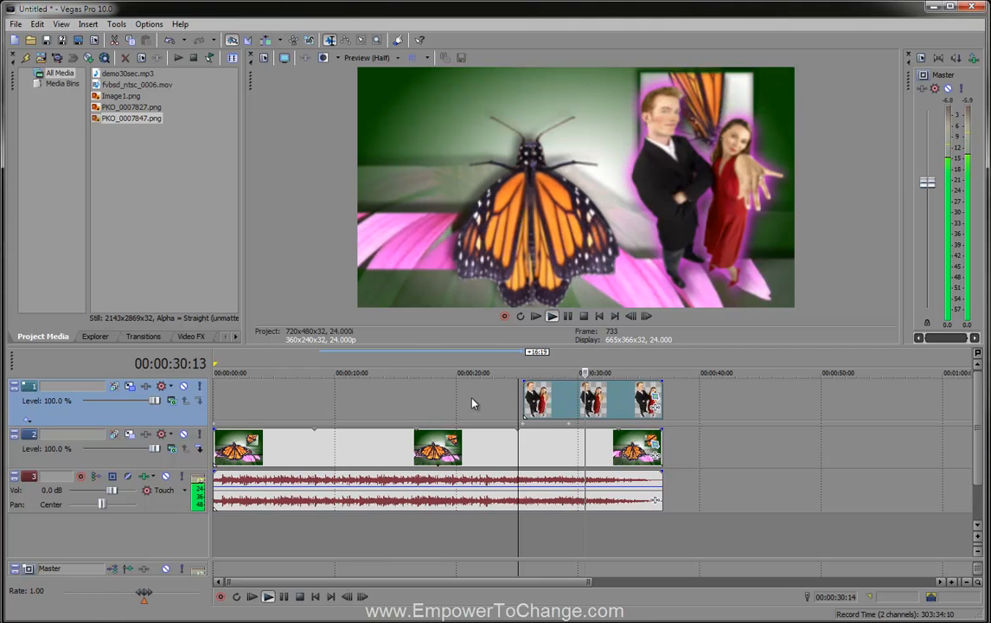
{"action": "key", "text": "space"}
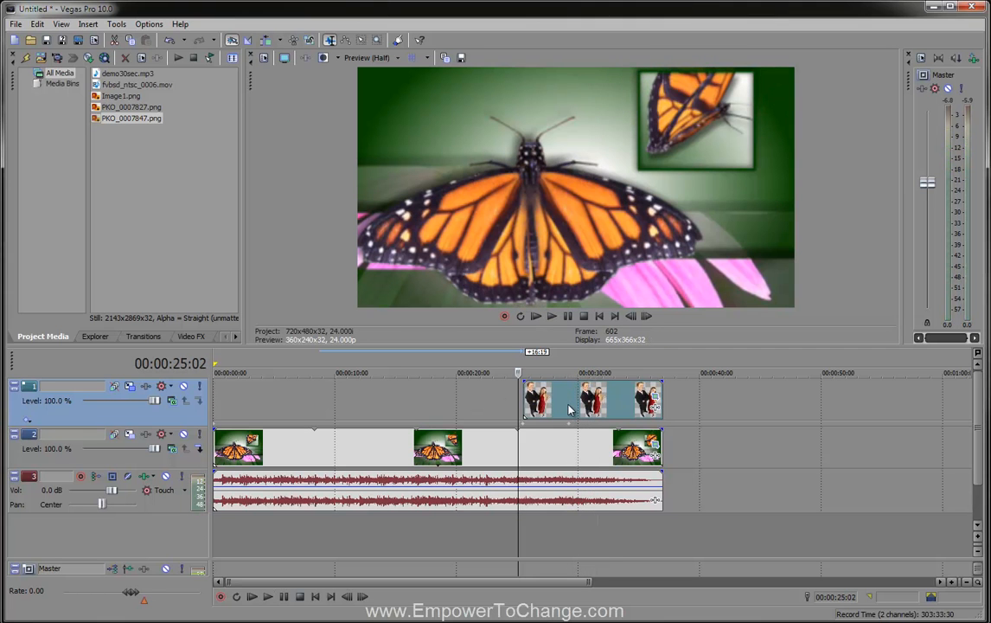
- Review the shadow and glow keyframes in track 1's Track Motion and go to the ones at 00:00:29:06
{"action": "left_click", "coordinate": [149, 388]}
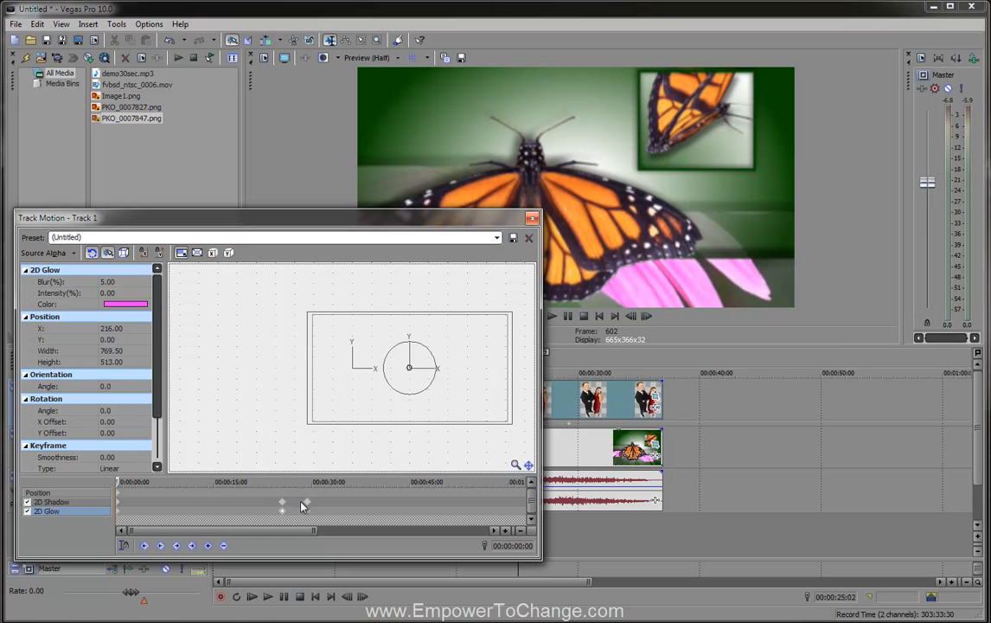
{"action": "left_click_drag", "start_coordinate": [452, 223], "coordinate": [424, 225]}
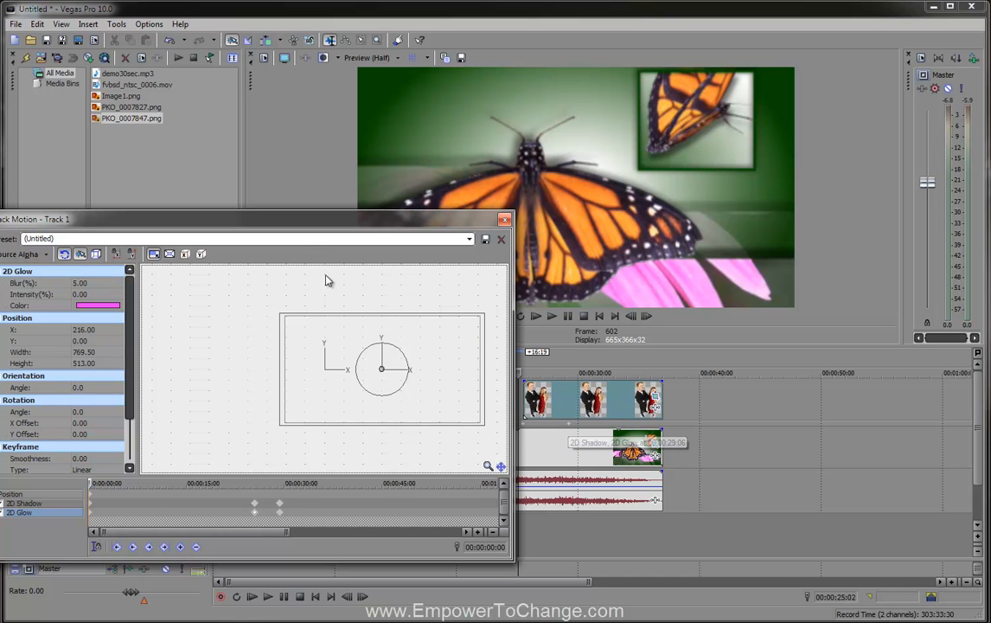
{"action": "left_click", "coordinate": [567, 413]}
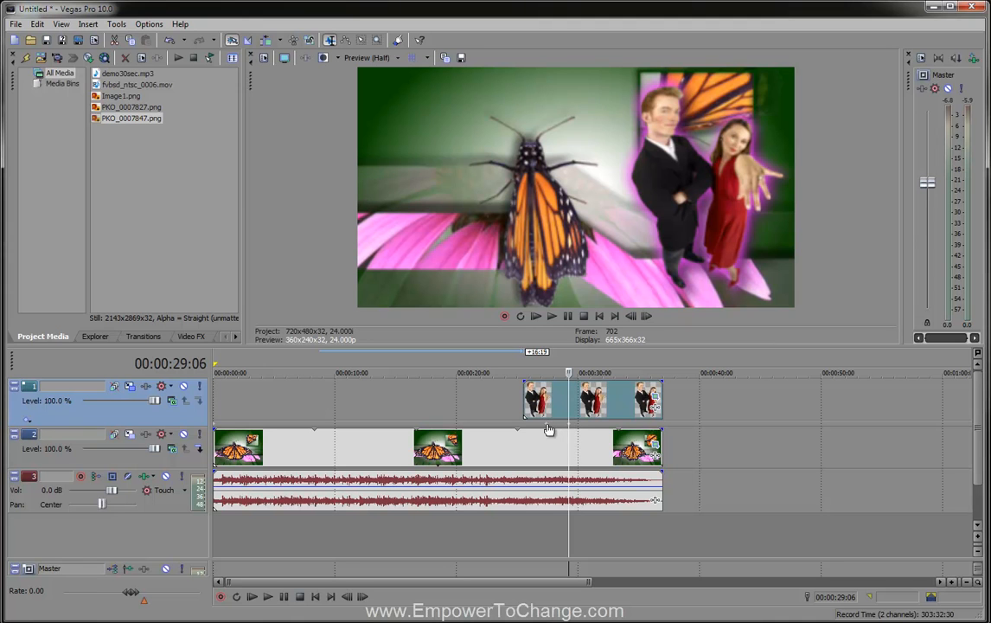
- Apply the Slide In, Right-Left transition to the start of the couple image on track 1
{"action": "mouse_move", "coordinate": [524, 382]}
{"action": "left_mouse_down"}
{"action": "mouse_move", "coordinate": [549, 383]}
{"action": "mouse_move", "coordinate": [525, 384]}
{"action": "left_mouse_up"}
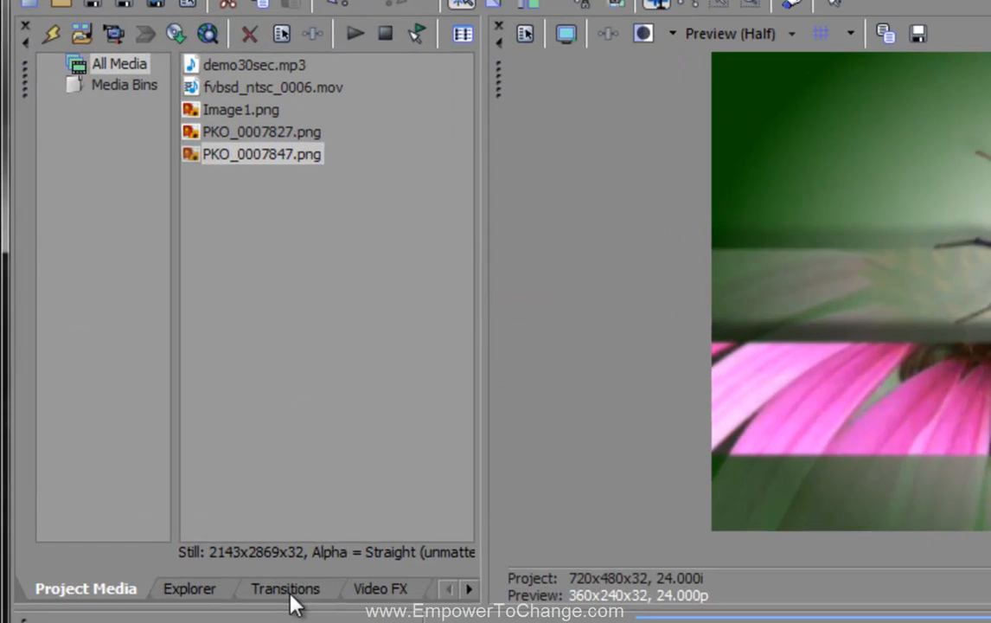
{"action": "left_click", "coordinate": [289, 591]}
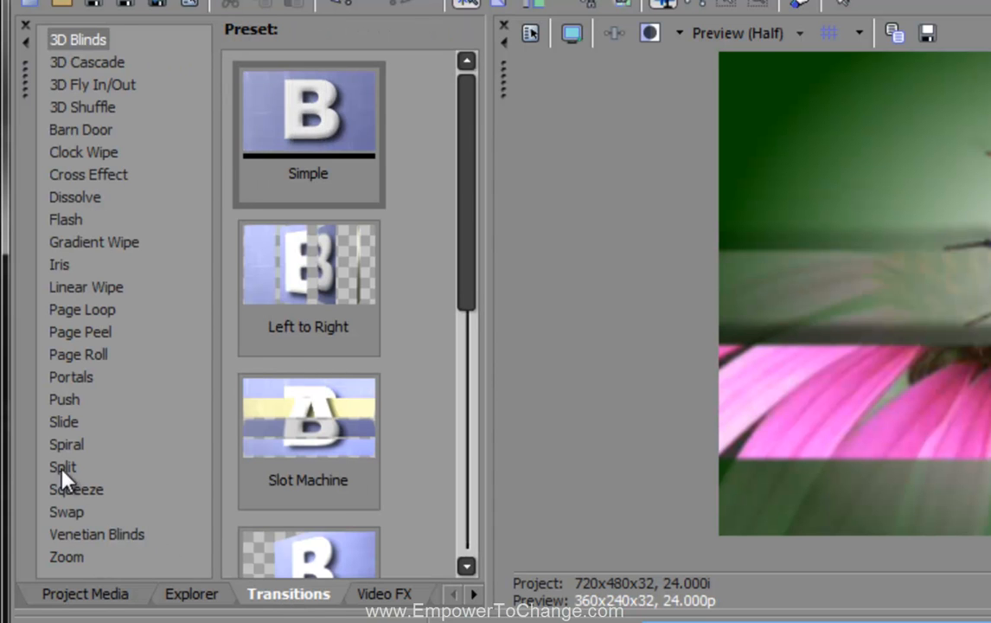
{"action": "left_click", "coordinate": [63, 422]}
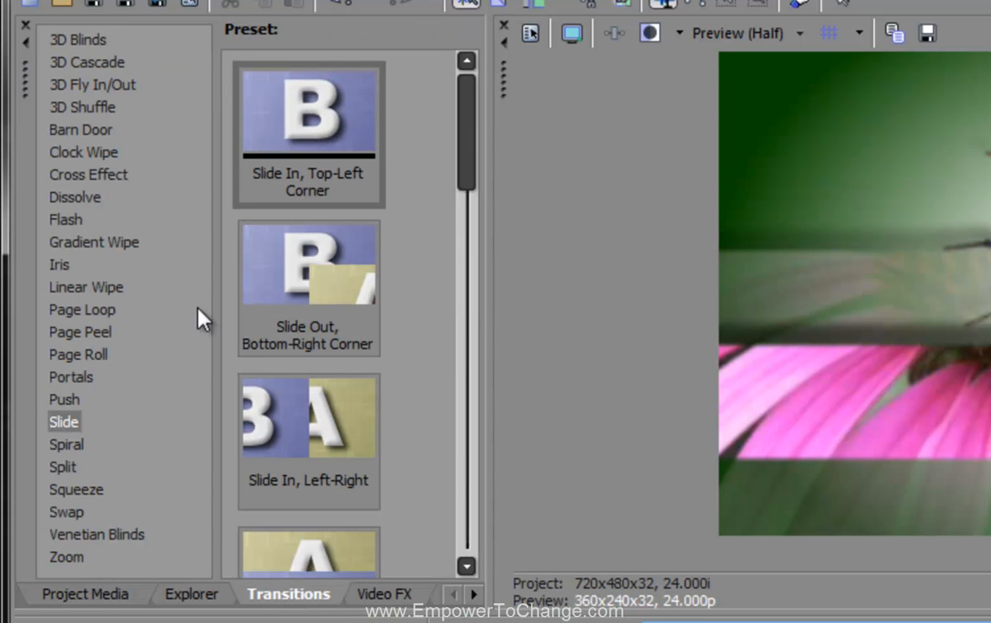
{"action": "left_click_drag", "start_coordinate": [478, 151], "coordinate": [471, 194]}
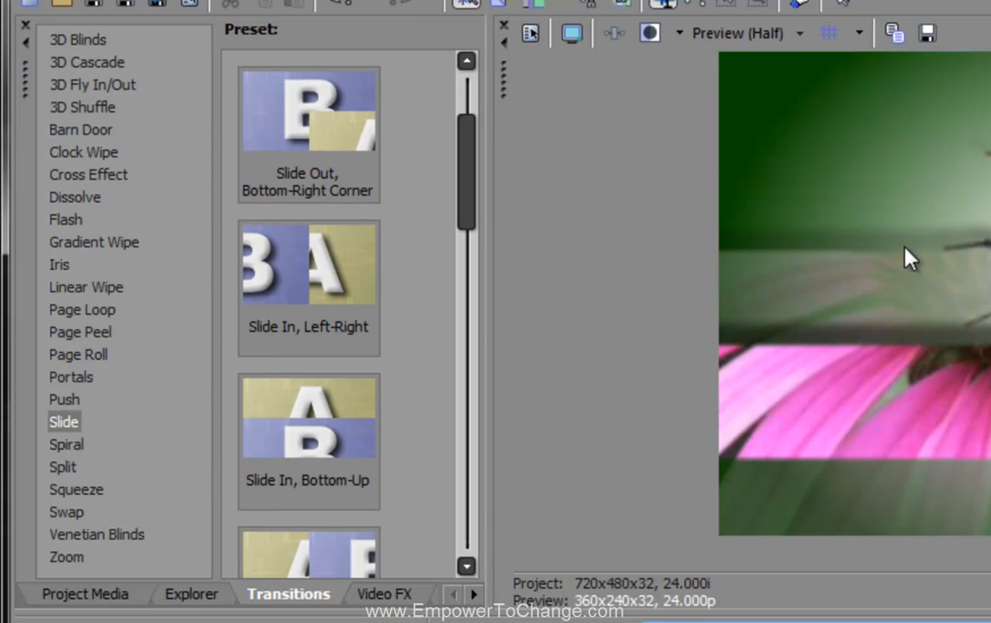
{"action": "left_click_drag", "start_coordinate": [473, 210], "coordinate": [464, 288]}
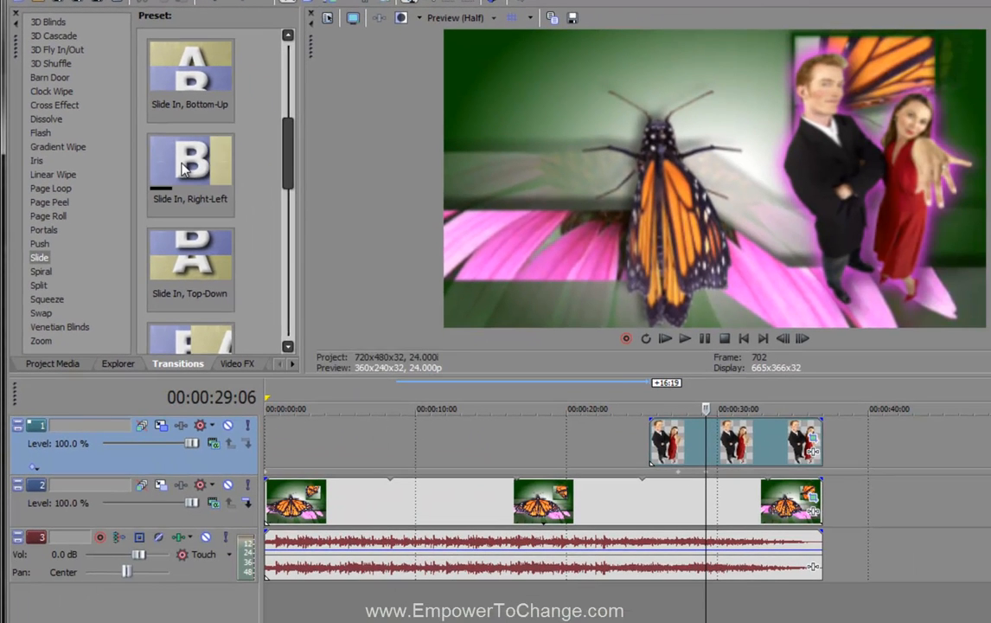
{"action": "left_click_drag", "start_coordinate": [181, 169], "coordinate": [655, 427]}
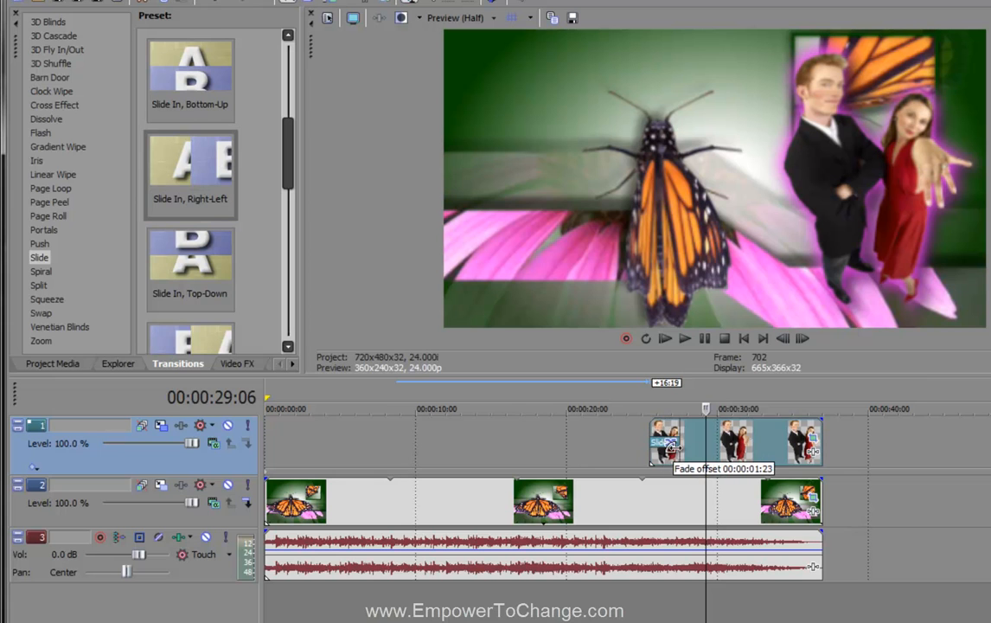
- Lengthen the couple image's slide transition to end near 00:00:30 and shift the shadow and glow keyframes to match its end
{"action": "left_click_drag", "start_coordinate": [671, 447], "coordinate": [699, 447]}
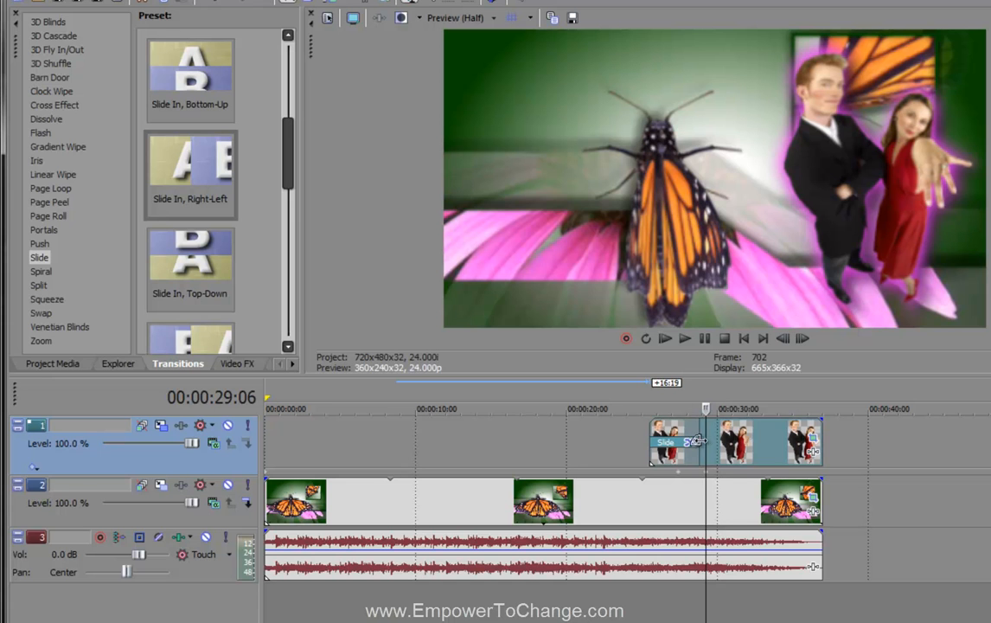
{"action": "key", "text": "Right"}
{"action": "left_click_drag", "start_coordinate": [695, 437], "coordinate": [732, 443]}
{"action": "left_click_drag", "start_coordinate": [653, 407], "coordinate": [642, 407]}
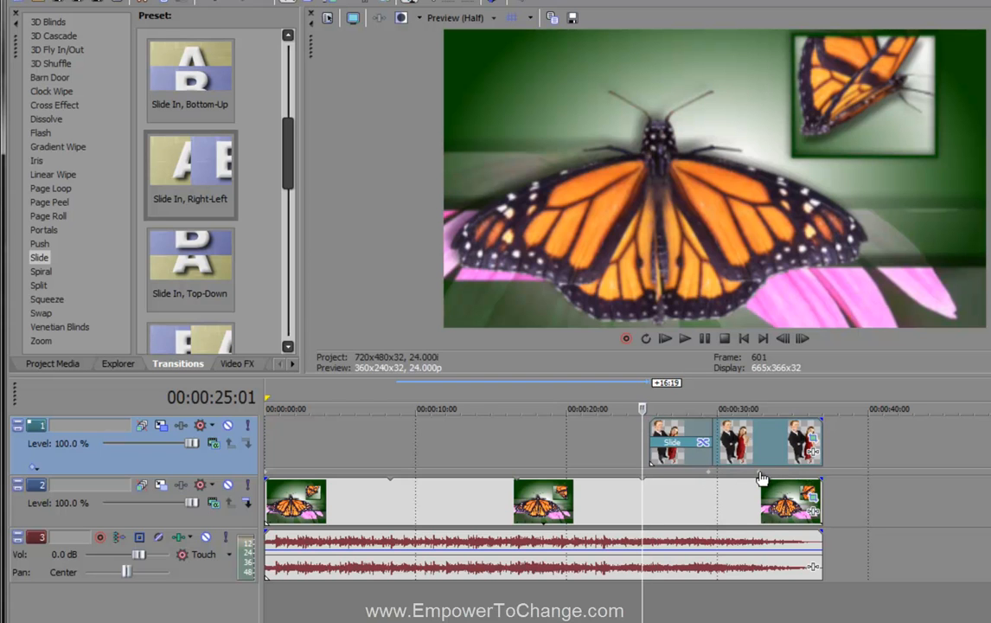
{"action": "left_click", "coordinate": [716, 479]}
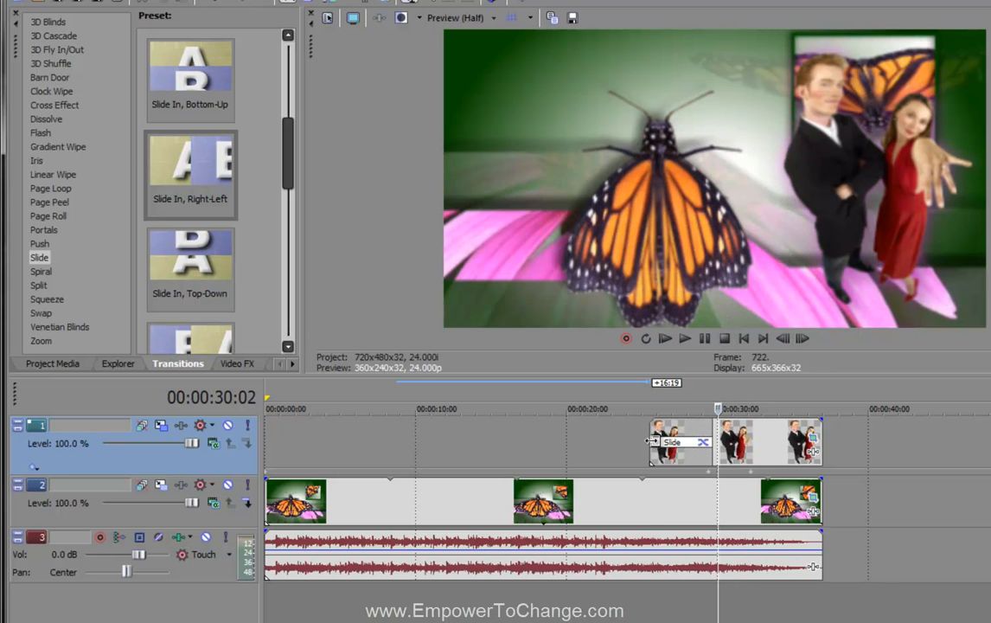
- Play the timeline from the start of the couple image to preview the slide-in with shadow and glow
{"action": "left_click", "coordinate": [652, 441]}
{"action": "key", "text": "space"}
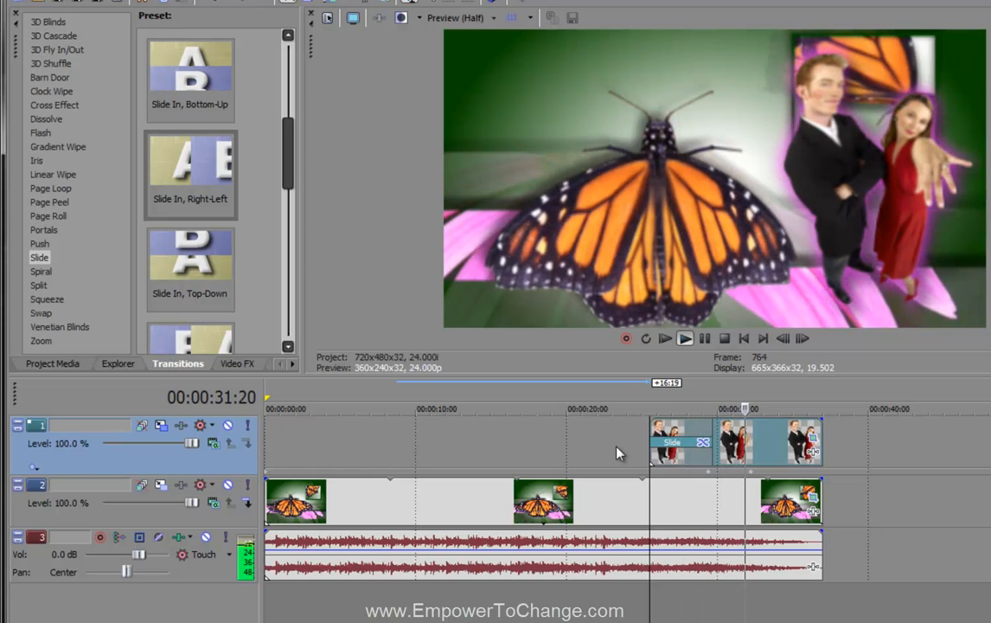
{"action": "key", "text": "space"}
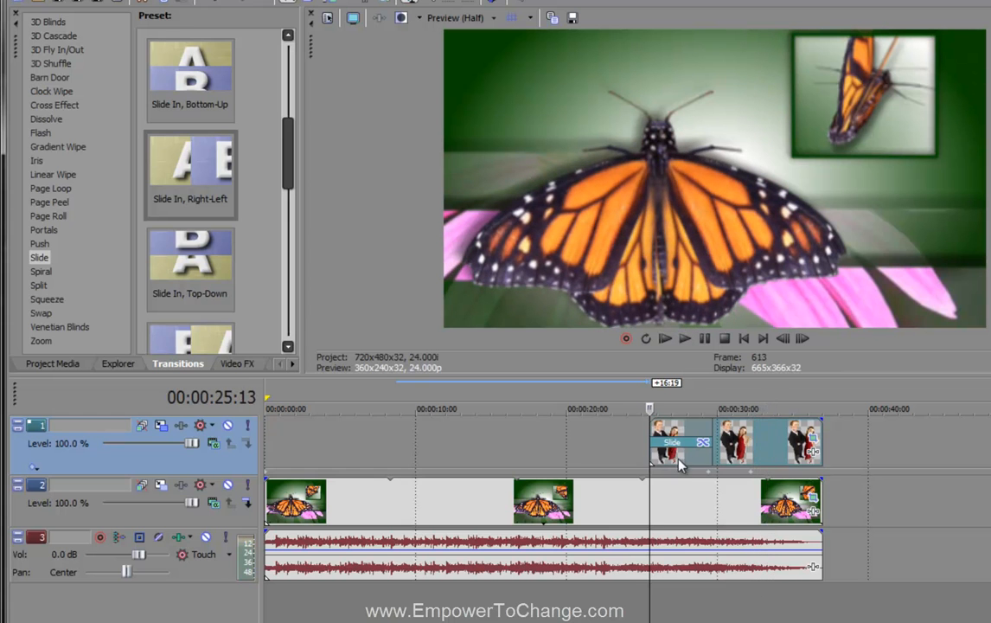
- Shorten the slide transition by about one second, move the shadow and glow keyframes earlier, and play the result
{"action": "left_click_drag", "start_coordinate": [707, 458], "coordinate": [694, 453]}
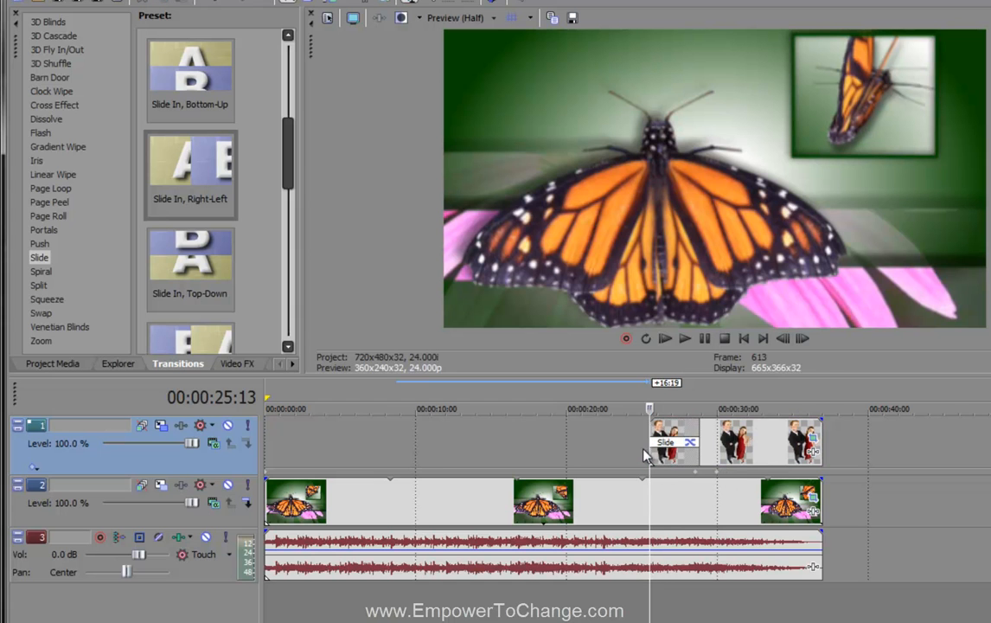
{"action": "key", "text": "space"}
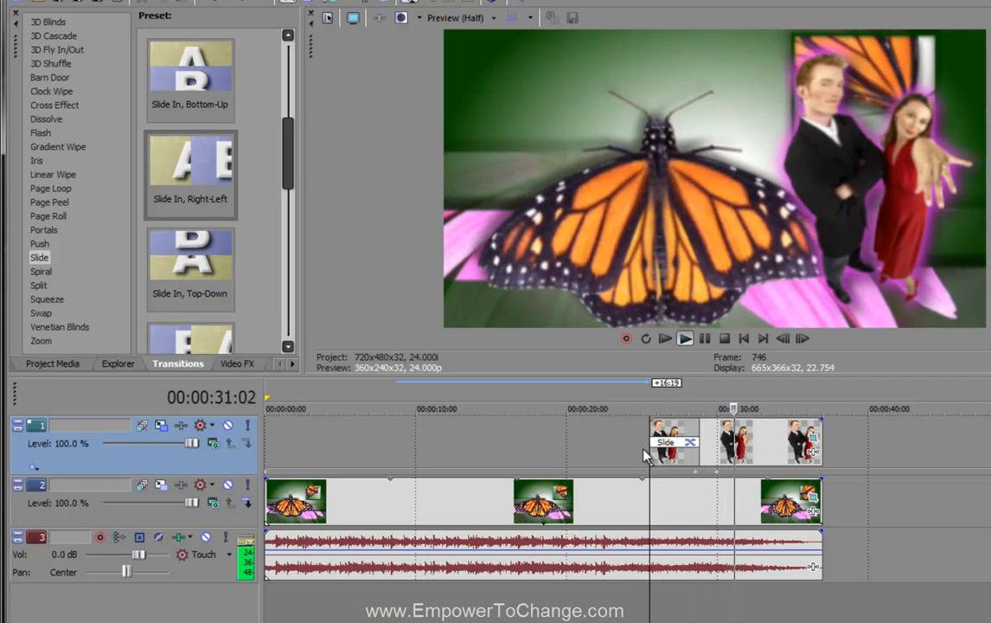
{"action": "key", "text": "space"}
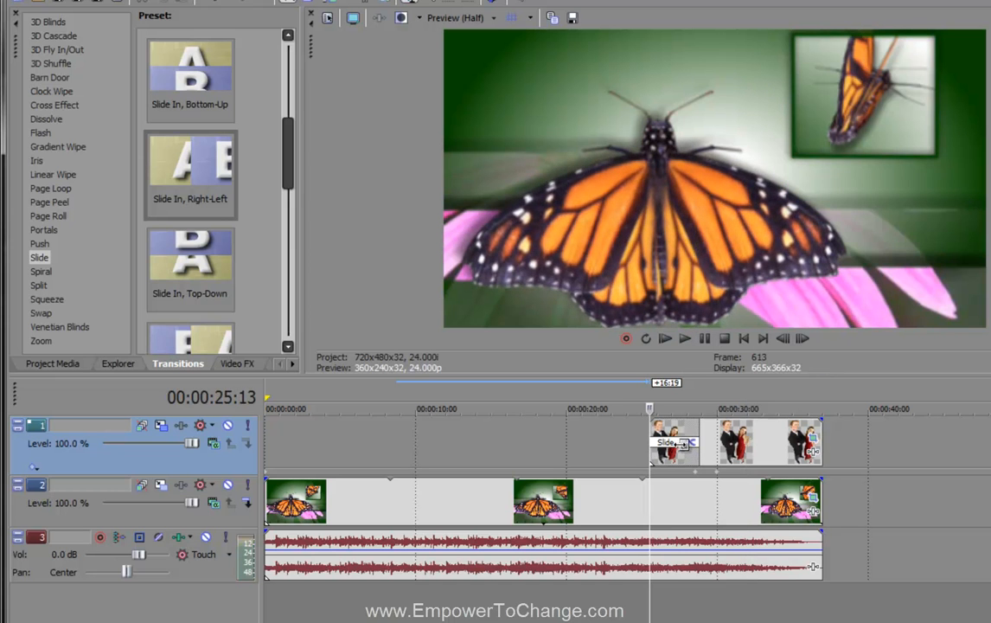
- Move the couple image 14 seconds earlier on track 1 and shift its shadow and glow keyframes to the end of its slide
{"action": "left_click_drag", "start_coordinate": [768, 443], "coordinate": [556, 447]}
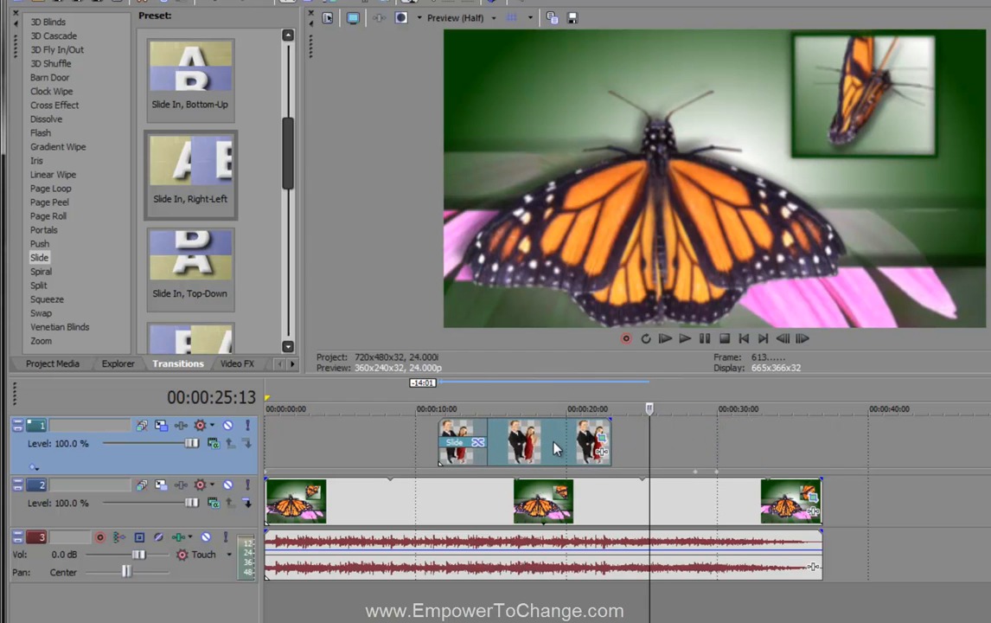
{"action": "left_click_drag", "start_coordinate": [688, 470], "coordinate": [720, 471]}
{"action": "left_click", "coordinate": [706, 476]}
{"action": "left_click", "coordinate": [696, 481]}
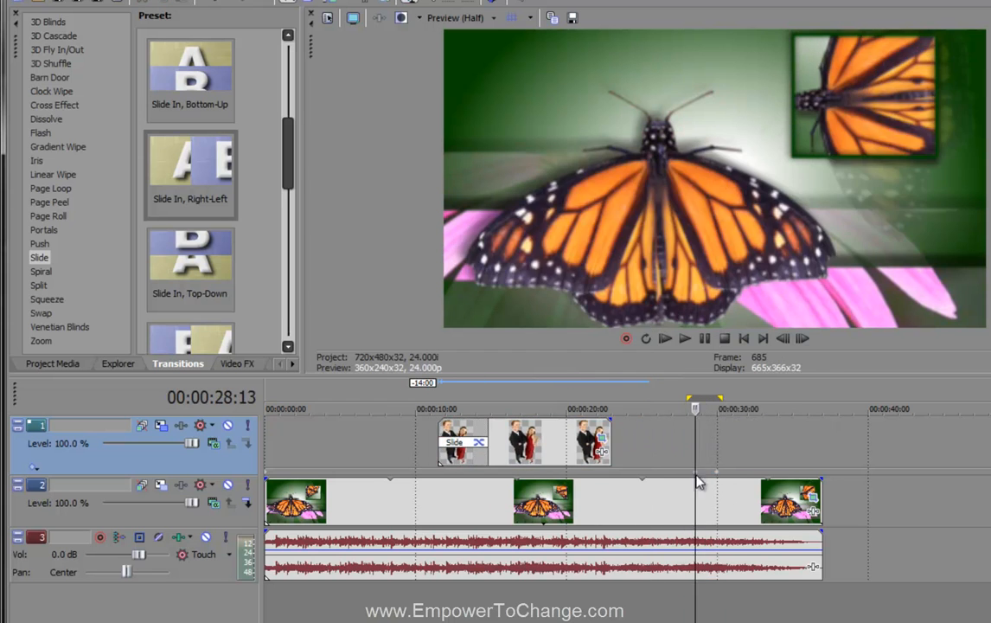
{"action": "left_click", "coordinate": [736, 477]}
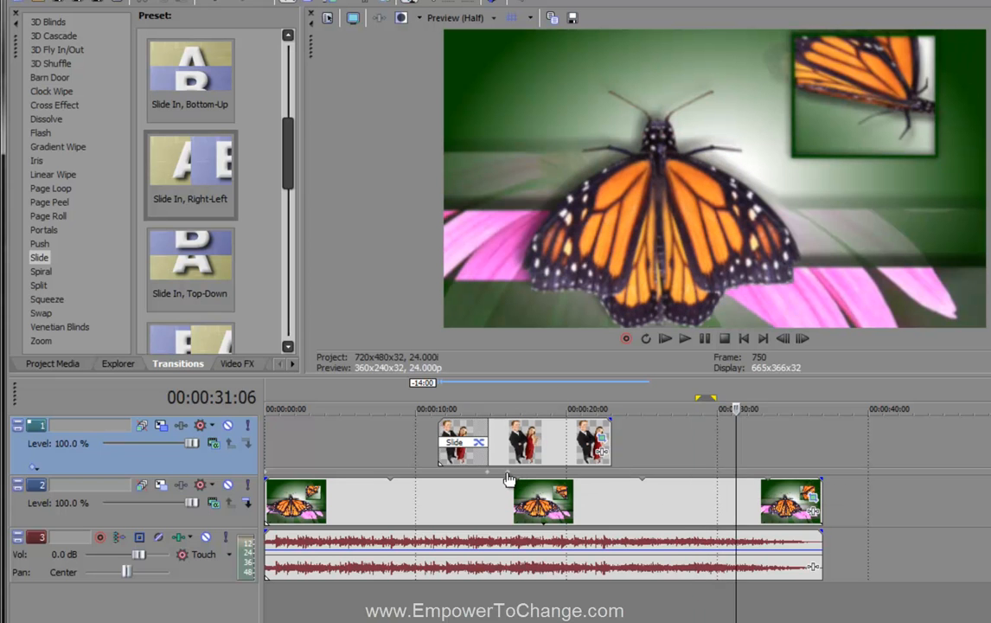
{"action": "left_click", "coordinate": [542, 441]}
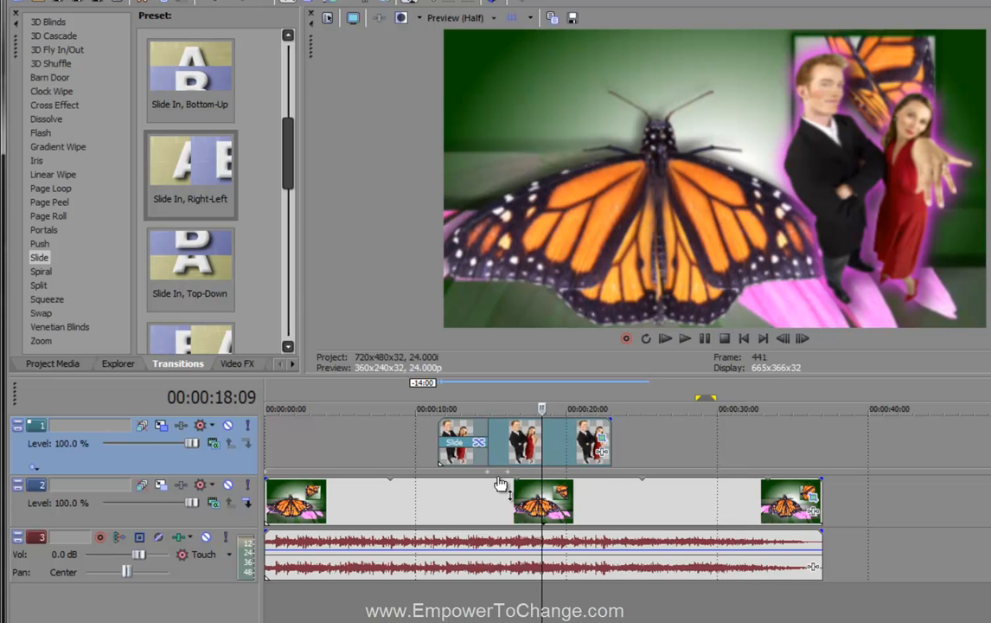
- Add PKO_0007827.png to track 1 after the couple image, align its end with the background clip, and view it at 00:00:23:15
{"action": "left_click", "coordinate": [64, 365]}
{"action": "left_click_drag", "start_coordinate": [164, 78], "coordinate": [516, 418]}
{"action": "left_click_drag", "start_coordinate": [640, 441], "coordinate": [820, 447]}
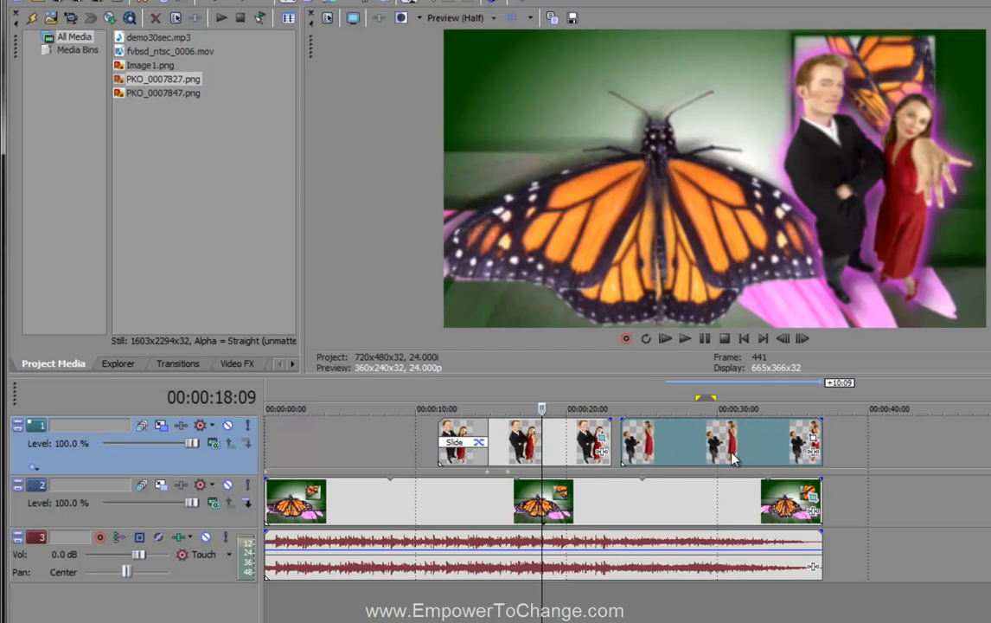
{"action": "left_click", "coordinate": [621, 409]}
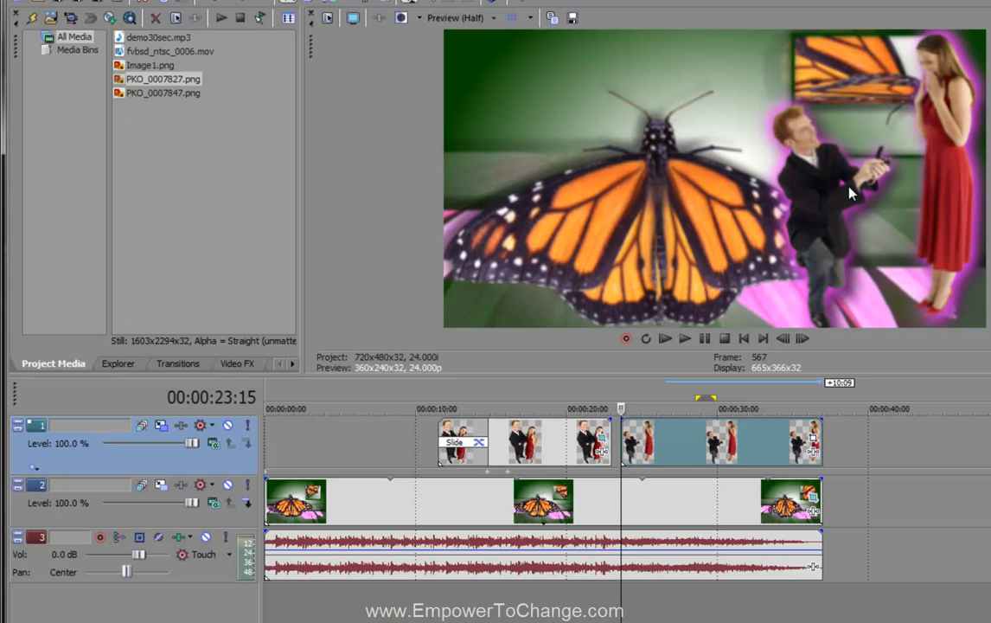
- Swap the order of the two couple images on track 1 and apply Slide In, Right-Left to the start of PKO_0007827.png
{"action": "left_click_drag", "start_coordinate": [527, 443], "coordinate": [924, 442]}
{"action": "left_click_drag", "start_coordinate": [729, 445], "coordinate": [534, 445]}
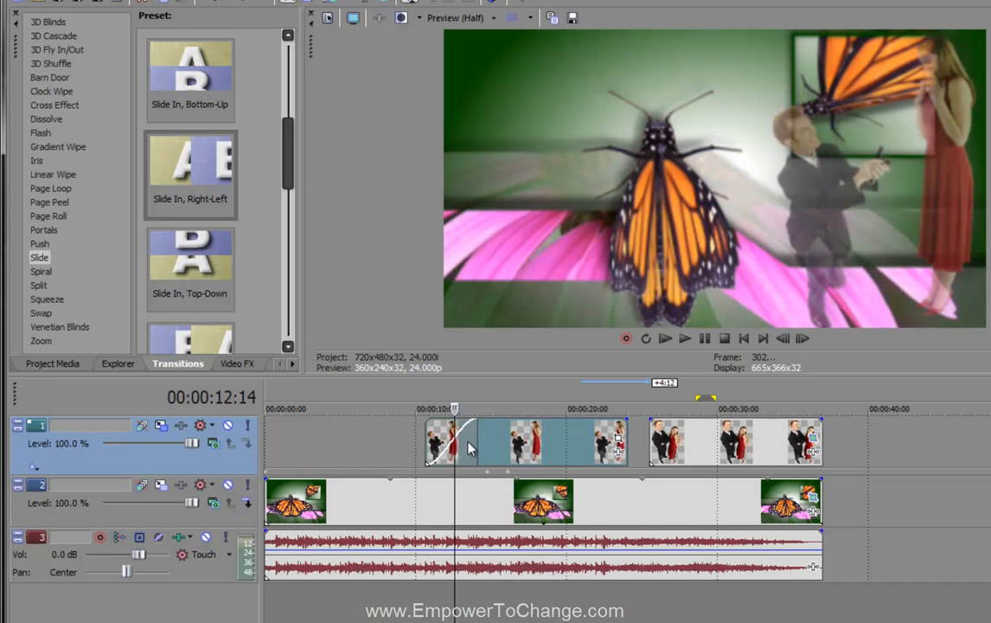
{"action": "left_click_drag", "start_coordinate": [517, 446], "coordinate": [522, 451]}
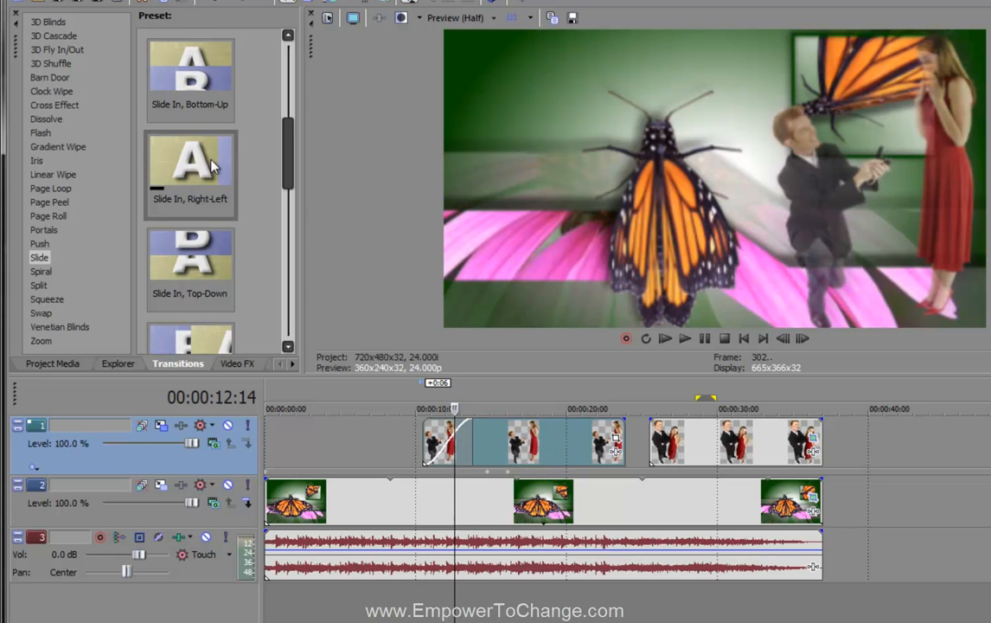
{"action": "left_click_drag", "start_coordinate": [204, 168], "coordinate": [464, 444]}
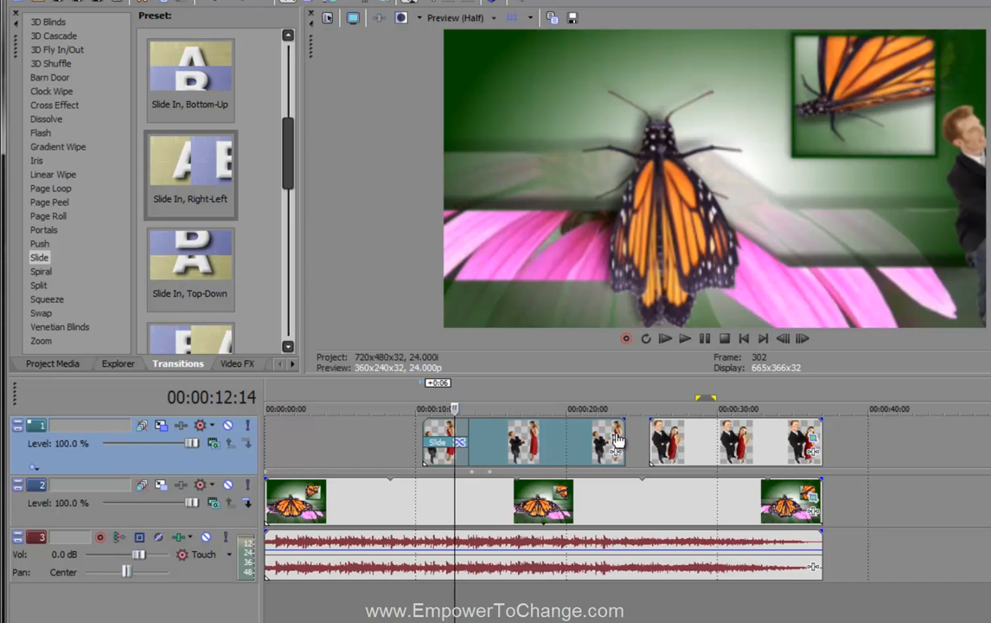
- Adjust PKO_0007827.png to end near 00:00:23, just before the other couple image, and give it a fade-out of about 2 seconds
{"action": "left_click_drag", "start_coordinate": [623, 439], "coordinate": [577, 442]}
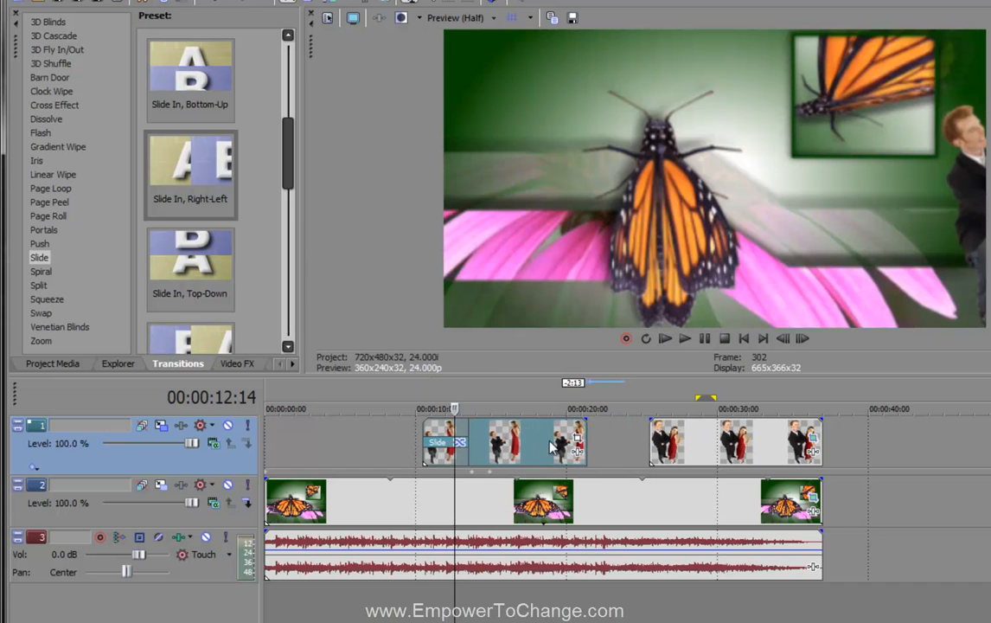
{"action": "left_click_drag", "start_coordinate": [586, 443], "coordinate": [663, 440]}
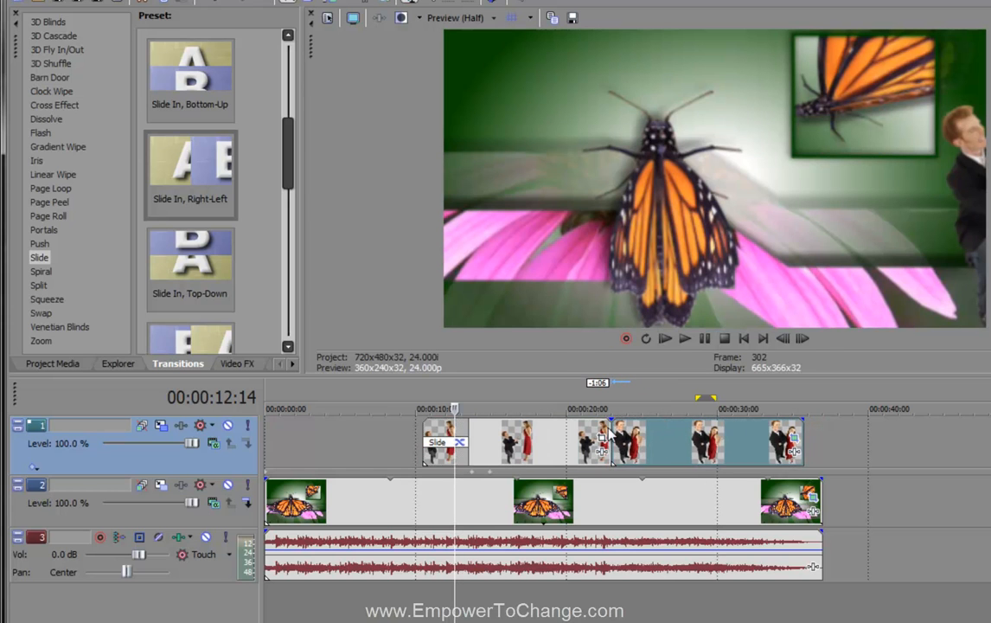
{"action": "left_click_drag", "start_coordinate": [613, 420], "coordinate": [581, 421]}
{"action": "left_click_drag", "start_coordinate": [643, 418], "coordinate": [645, 419]}
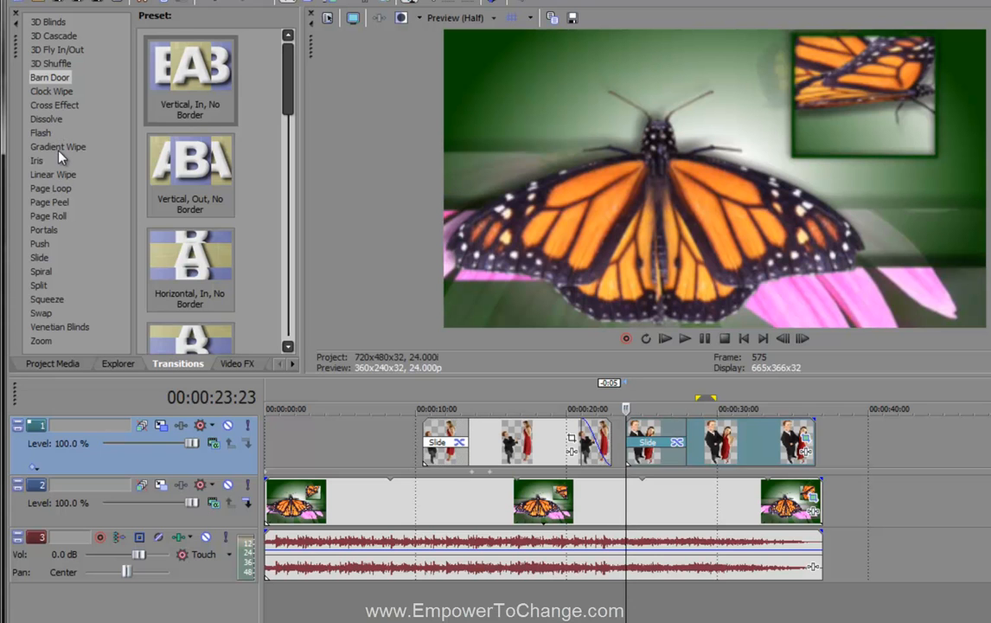
- Browse the Cross Effect, Dissolve, Squeeze, Zoom and Slide transition presets for an alternative for the second couple image
{"action": "left_click", "coordinate": [54, 105]}
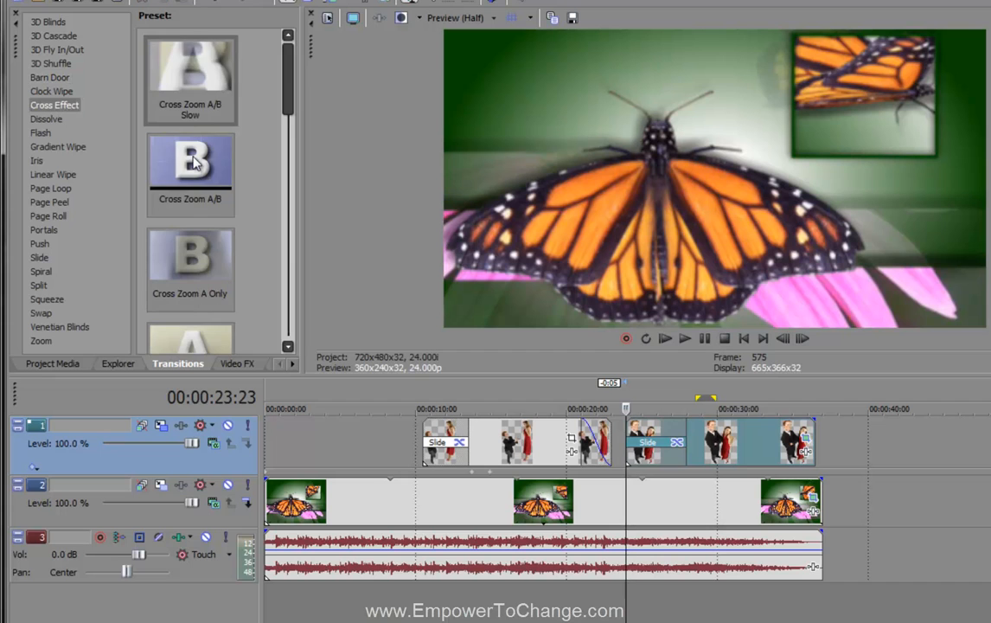
{"action": "left_click_drag", "start_coordinate": [285, 102], "coordinate": [256, 272]}
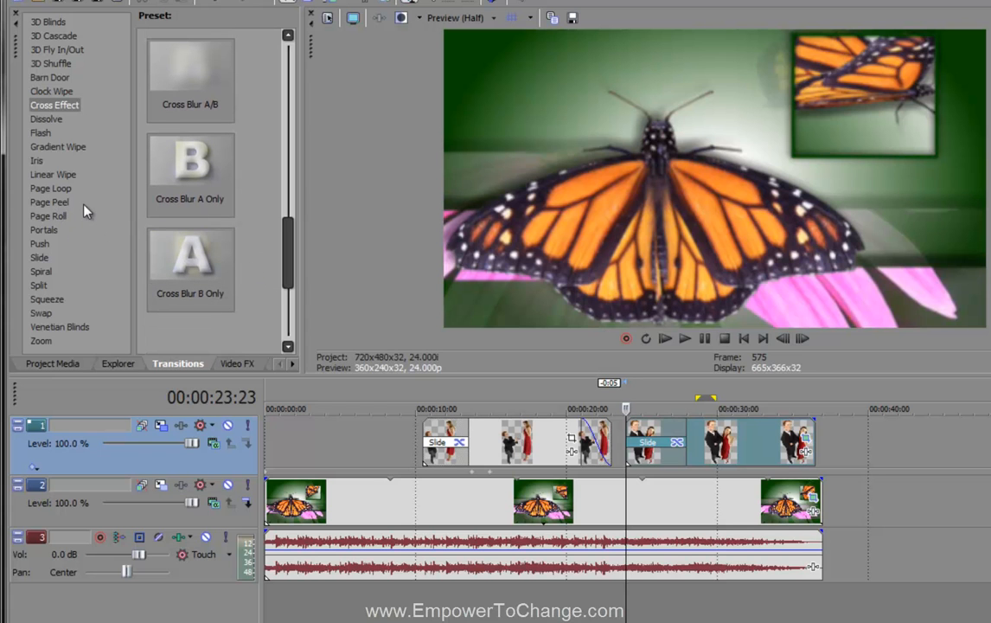
{"action": "left_click", "coordinate": [47, 119]}
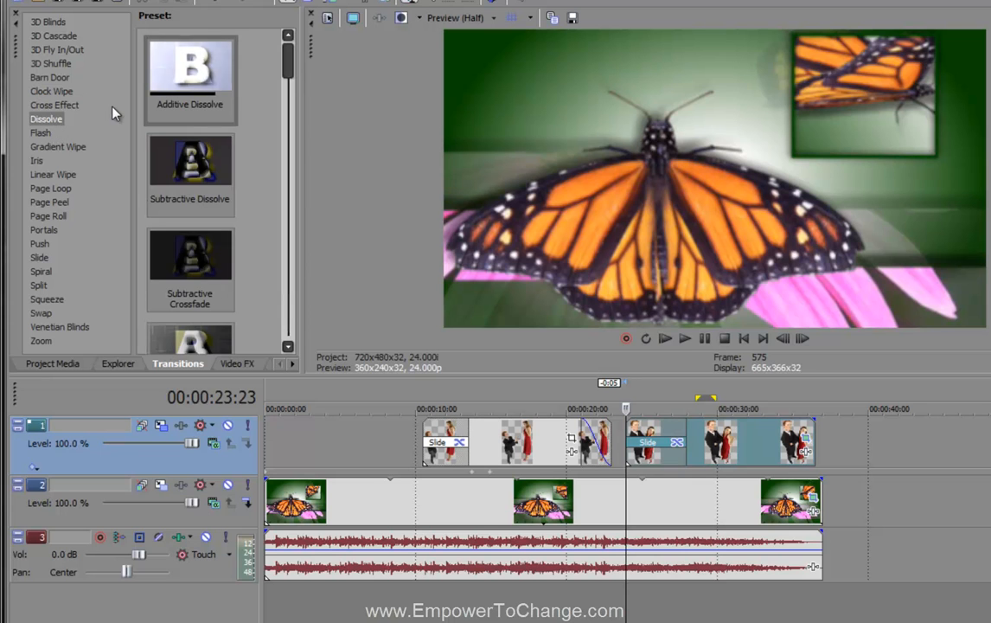
{"action": "left_click_drag", "start_coordinate": [288, 61], "coordinate": [265, 270]}
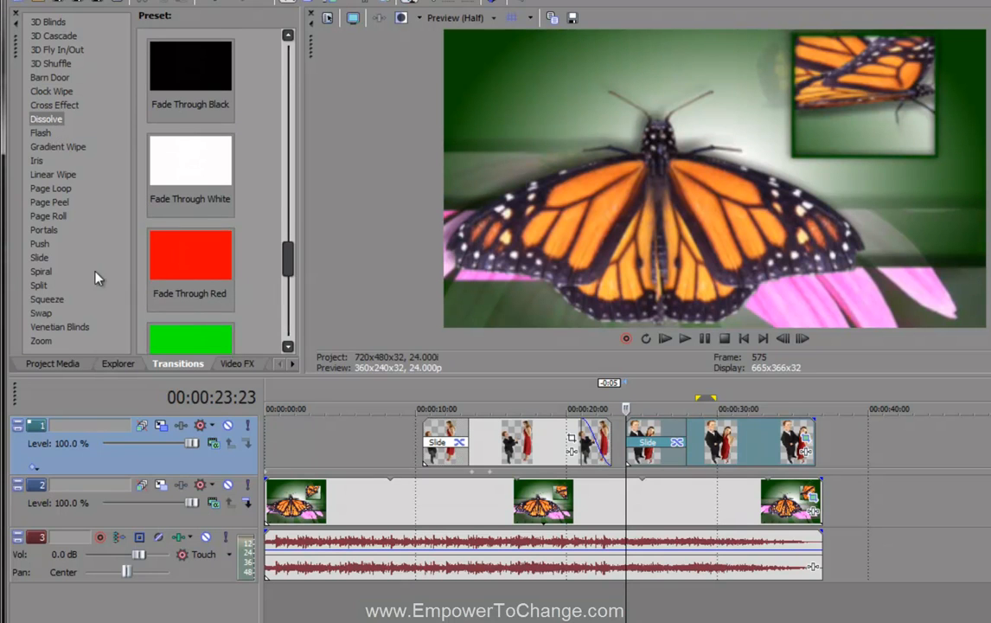
{"action": "left_click", "coordinate": [47, 298]}
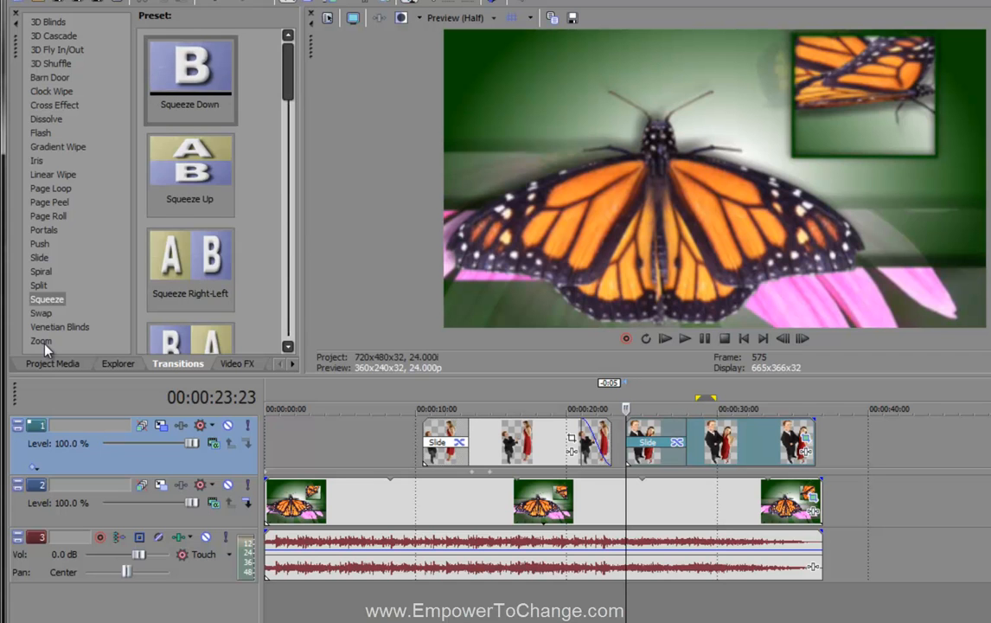
{"action": "left_click", "coordinate": [42, 342]}
{"action": "left_click", "coordinate": [40, 258]}
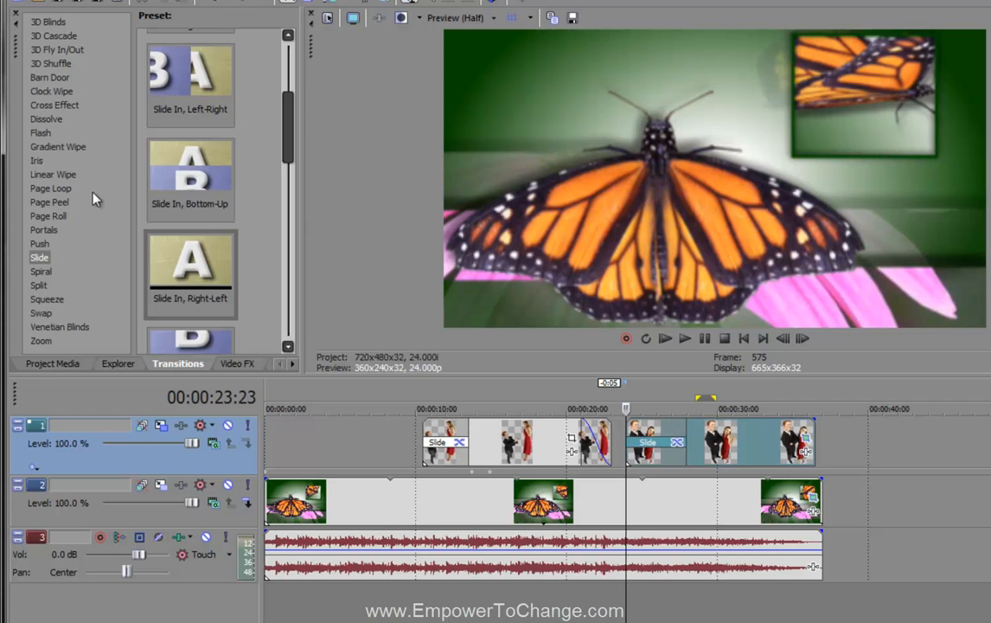
- Replace the second couple image's slide with the Clock Wipe preset Clockwise, Soft Edge, and play it from 00:00:23:23
{"action": "left_click", "coordinate": [52, 91]}
{"action": "left_click_drag", "start_coordinate": [190, 78], "coordinate": [651, 438]}
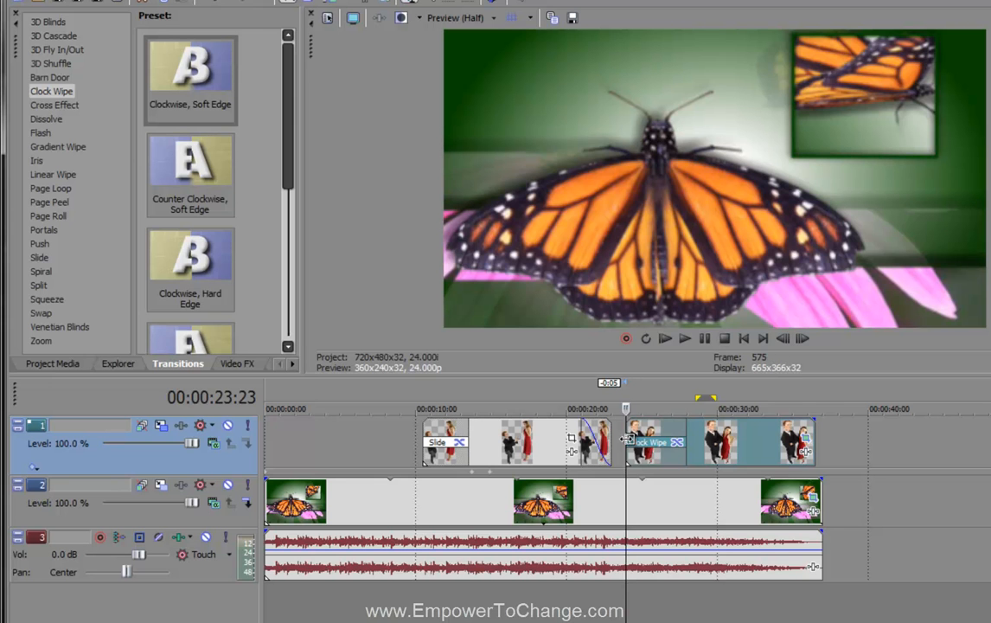
{"action": "key", "text": "space"}
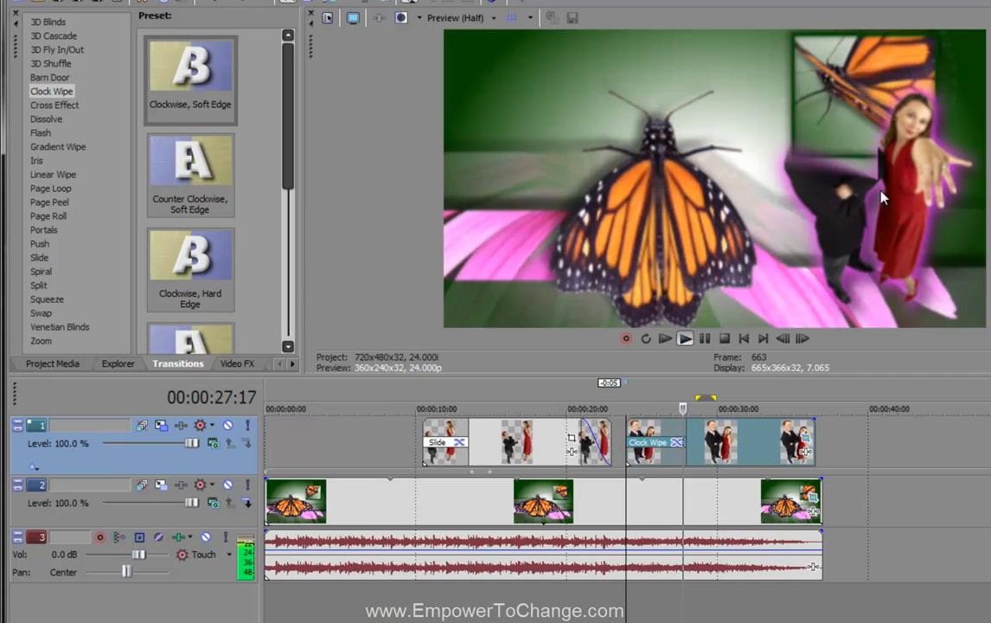
{"action": "key", "text": "space"}
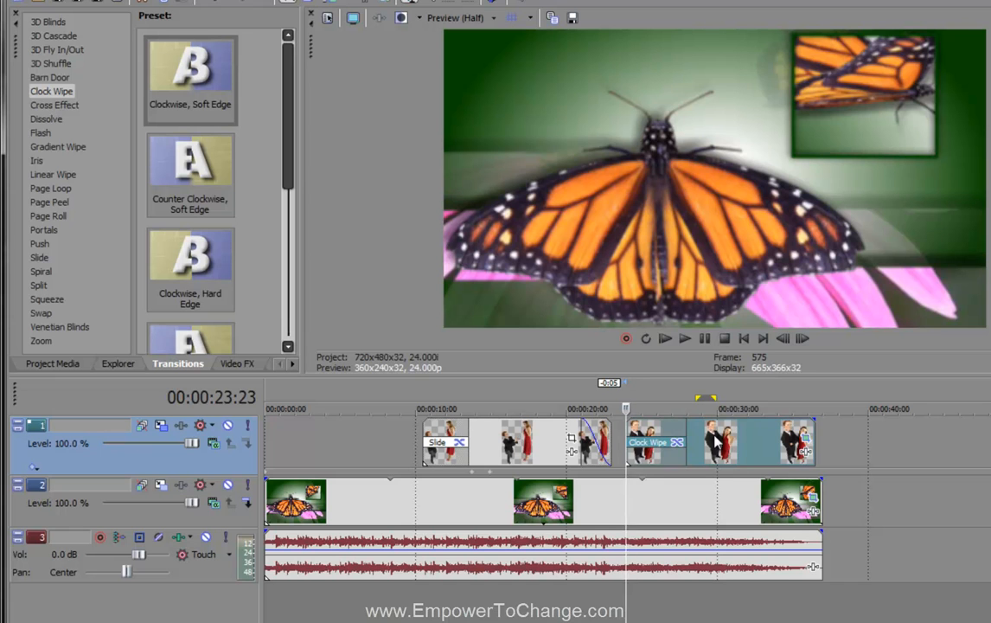
- Move the second couple image earlier so it starts right where the first one ends, and play the sequence from 00:00:10:03
{"action": "left_click_drag", "start_coordinate": [731, 443], "coordinate": [717, 444]}
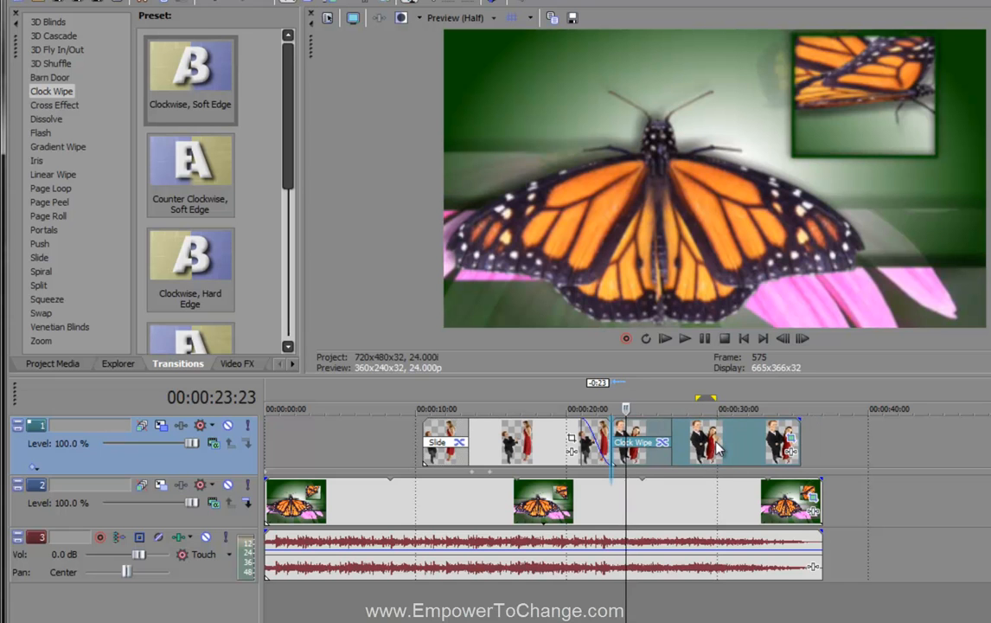
{"action": "left_click", "coordinate": [590, 404]}
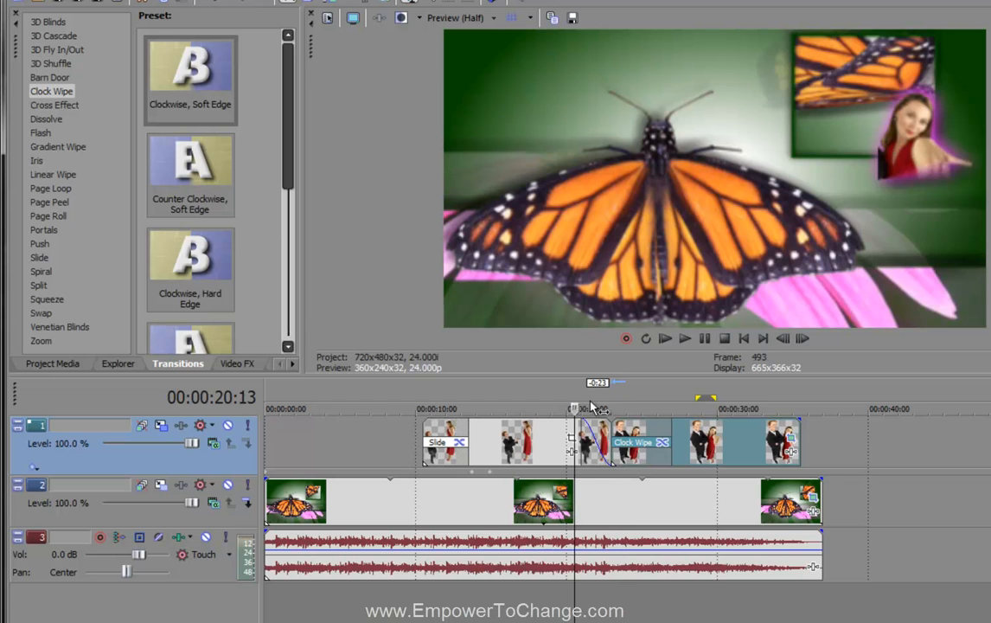
{"action": "left_click", "coordinate": [599, 405]}
{"action": "left_click_drag", "start_coordinate": [577, 597], "coordinate": [610, 605]}
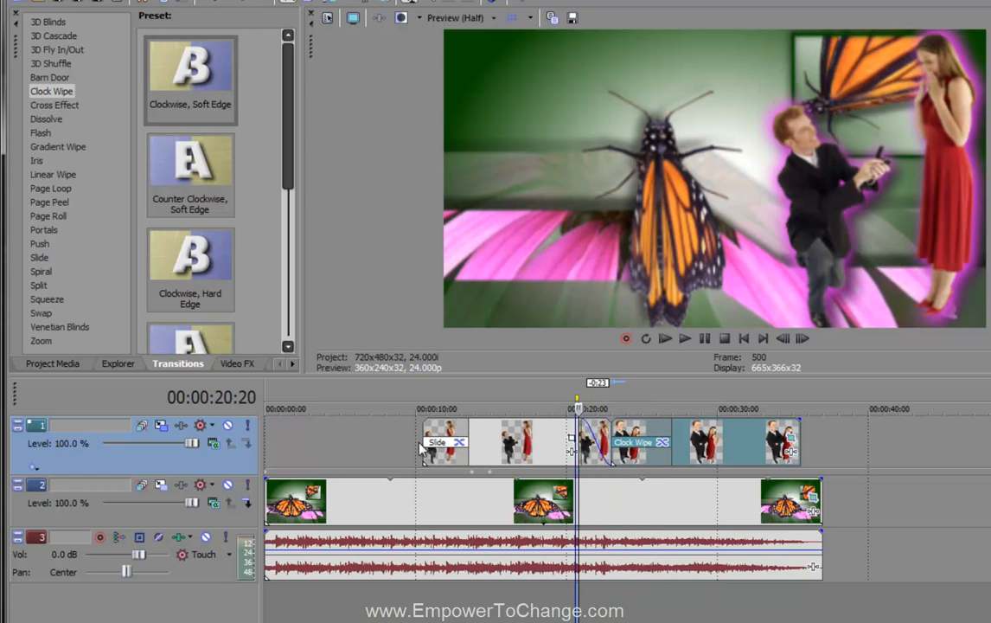
{"action": "left_click", "coordinate": [418, 406]}
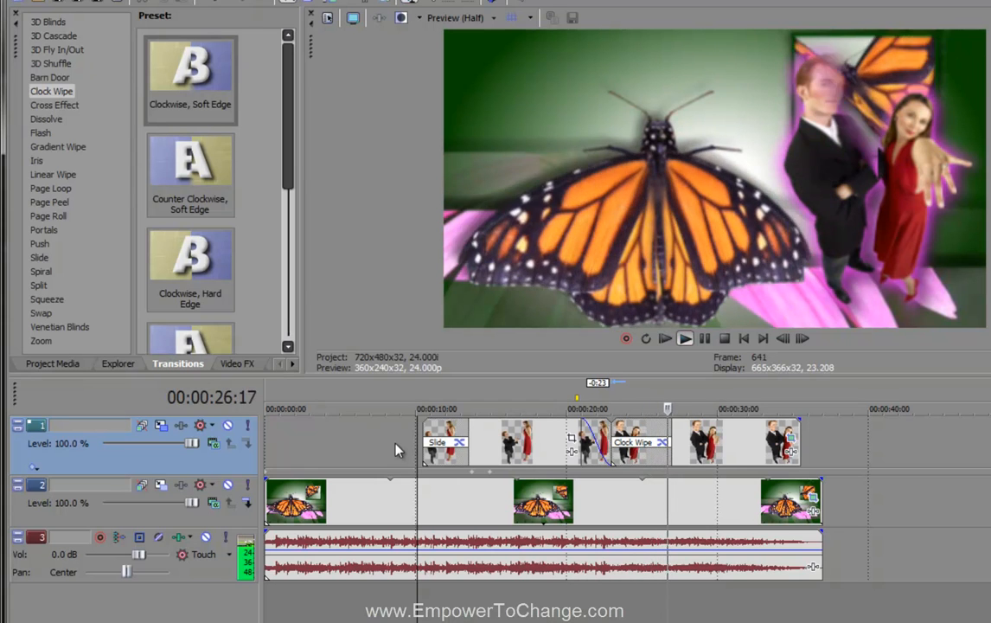
{"action": "key", "text": "space"}
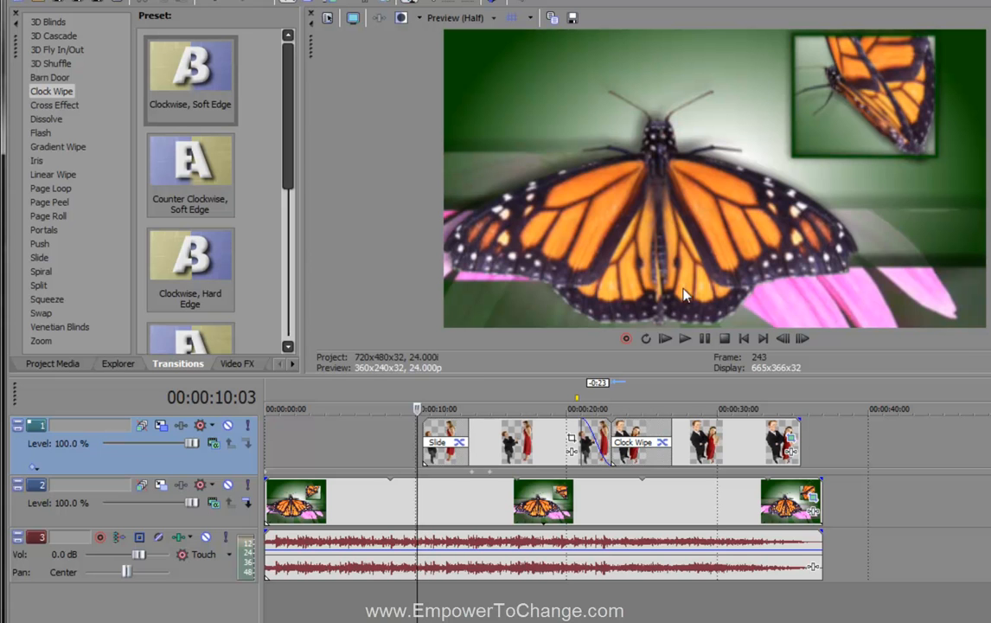
- Add a Default Text generated title at the start of the timeline on a new track above the couple images
{"action": "left_click", "coordinate": [133, 369]}
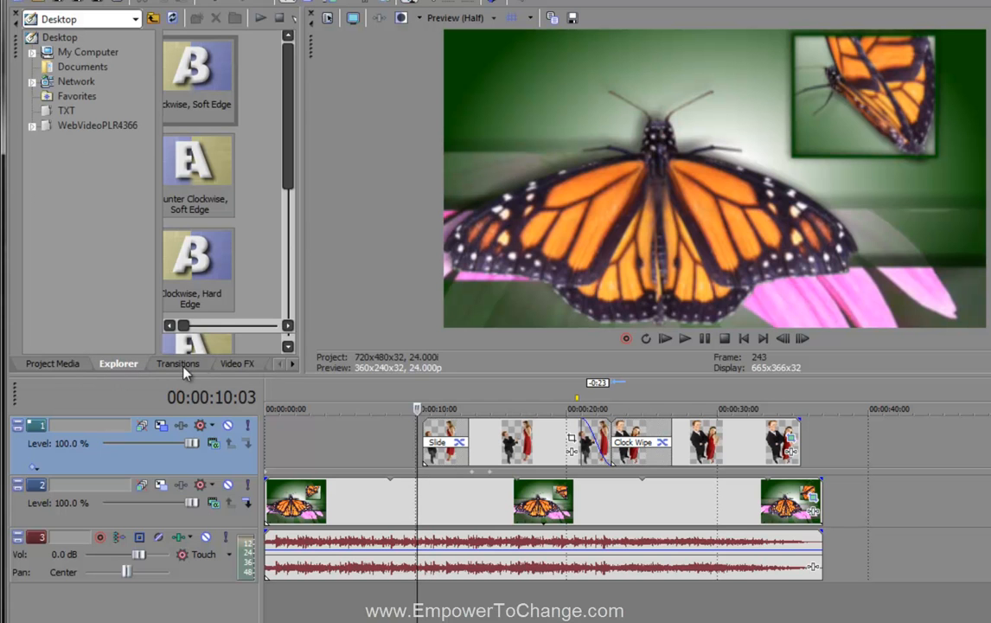
{"action": "left_click", "coordinate": [288, 364]}
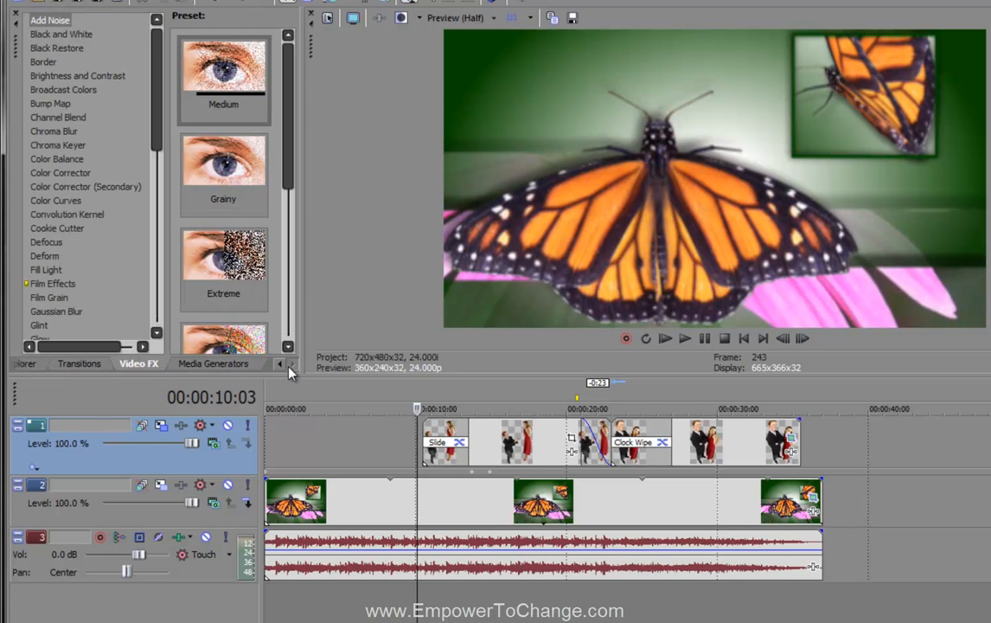
{"action": "left_click", "coordinate": [248, 370]}
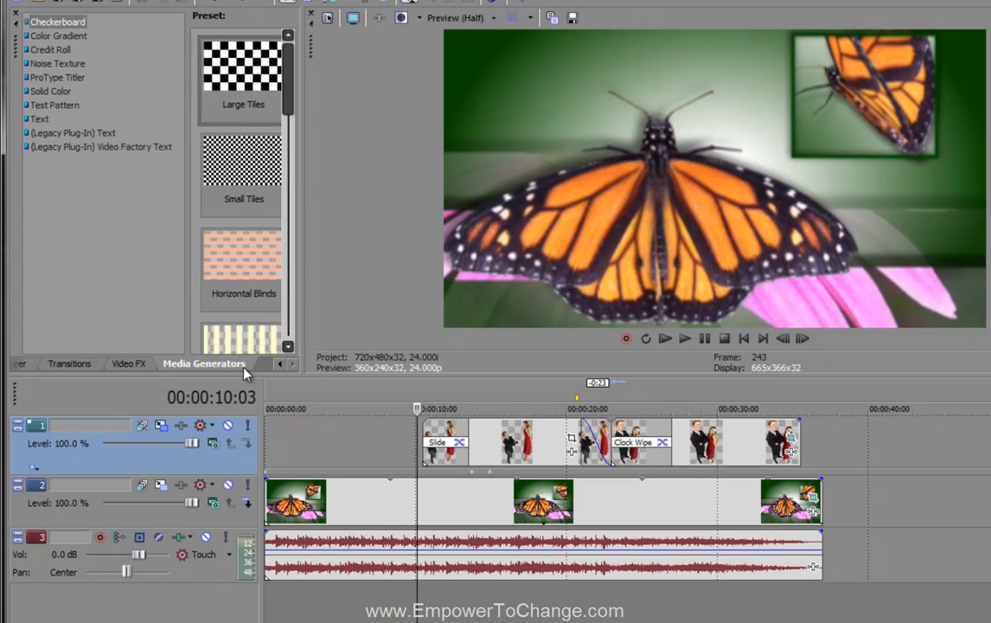
{"action": "left_click", "coordinate": [45, 120]}
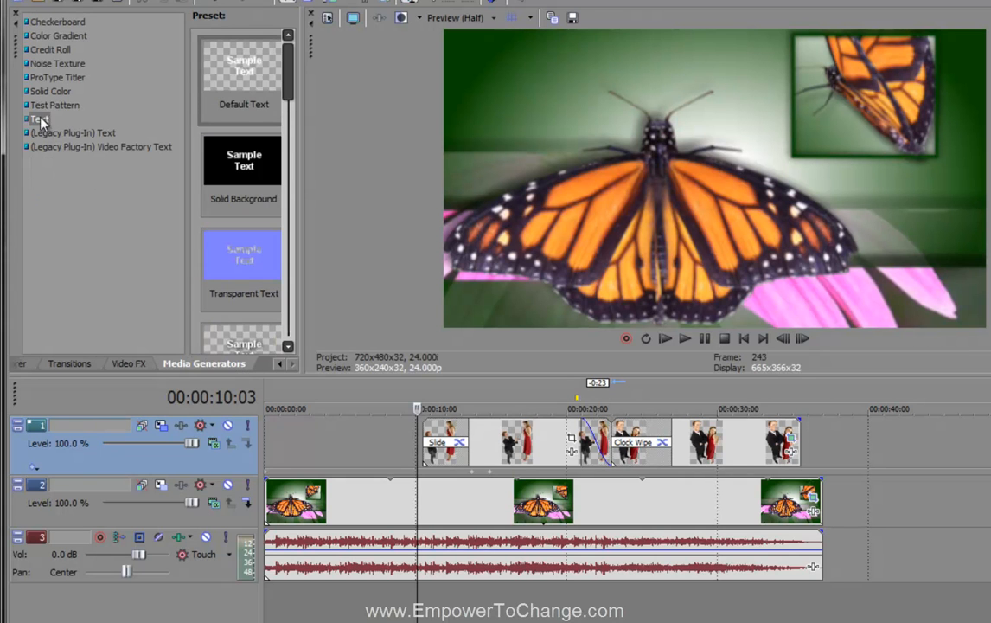
{"action": "scroll", "coordinate": [256, 130], "scroll_direction": "down", "scroll_amount": 4}
{"action": "left_click_drag", "start_coordinate": [303, 147], "coordinate": [298, 58]}
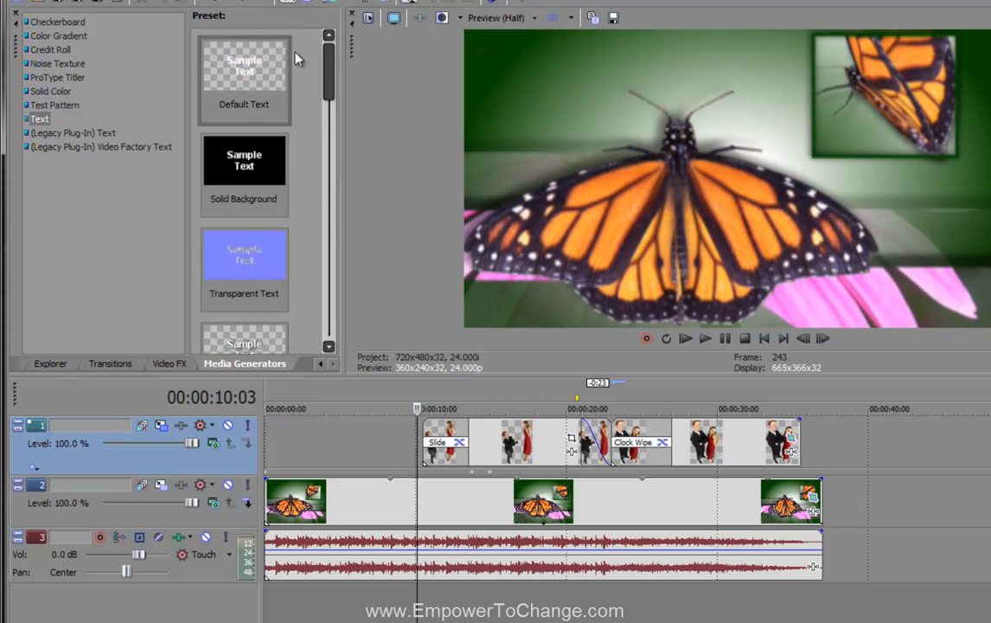
{"action": "left_click", "coordinate": [243, 72]}
{"action": "left_click_drag", "start_coordinate": [360, 358], "coordinate": [269, 442]}
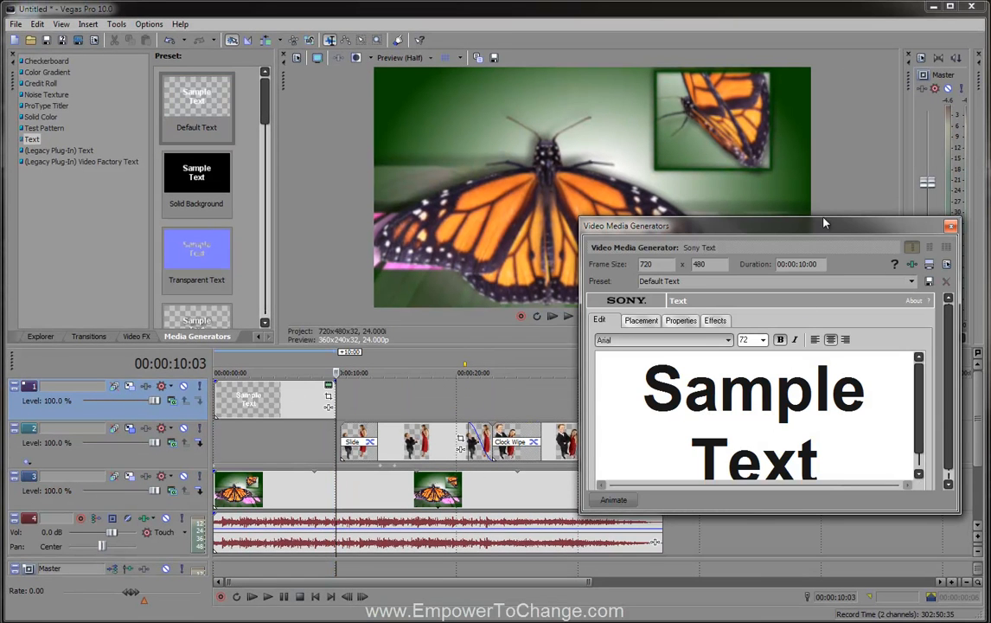
- Replace the title's sample text with "Butterfly" and preview it over the video at 00:00:04:13
{"action": "left_click_drag", "start_coordinate": [823, 223], "coordinate": [795, 225]}
{"action": "left_click_drag", "start_coordinate": [598, 400], "coordinate": [605, 467]}
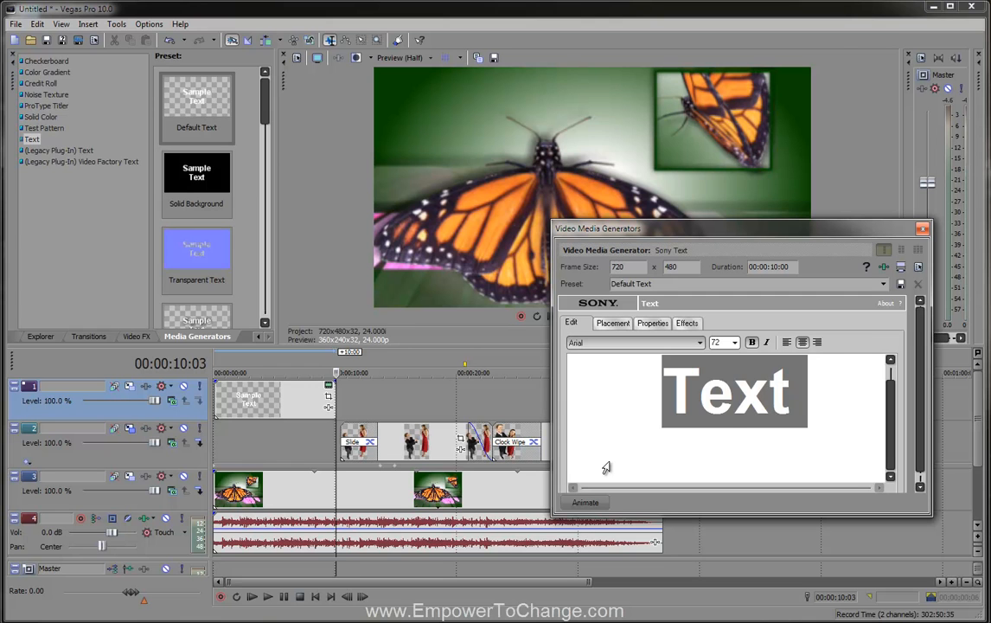
{"action": "type", "text": "Butterfly"}
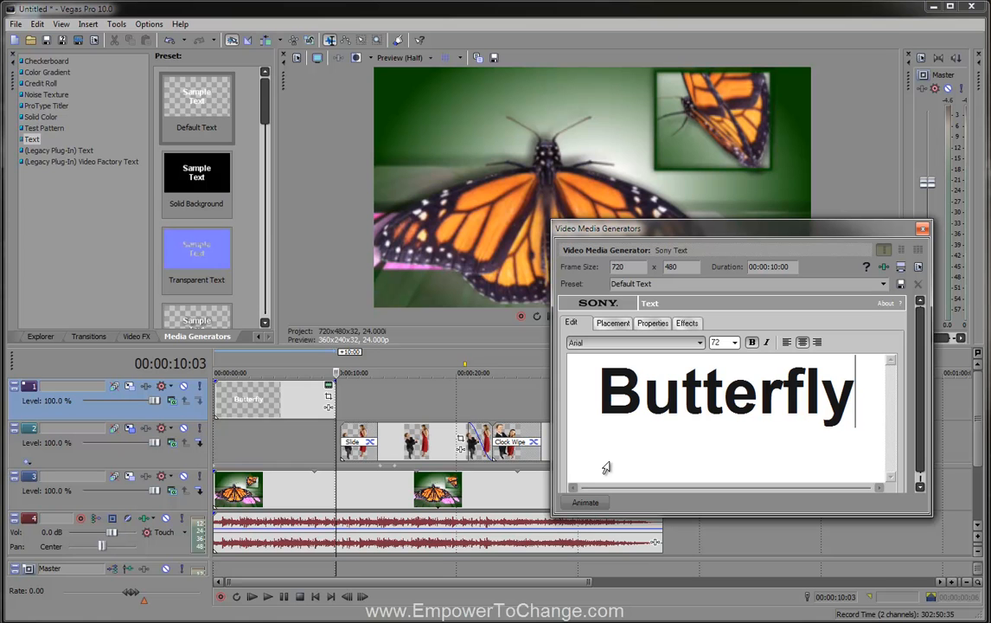
{"action": "left_click", "coordinate": [268, 434]}
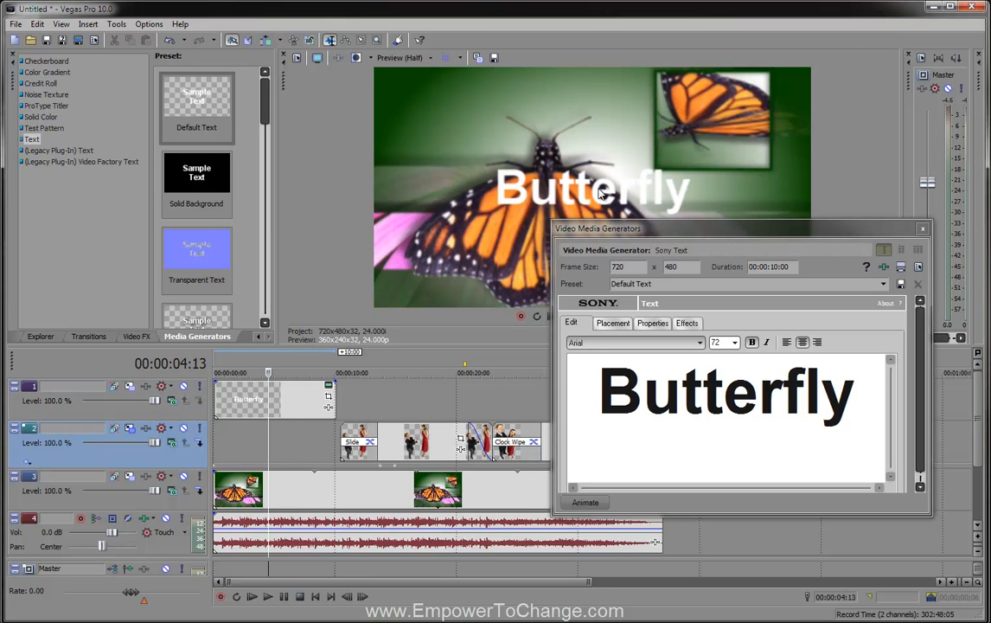
{"action": "left_click_drag", "start_coordinate": [749, 231], "coordinate": [757, 284]}
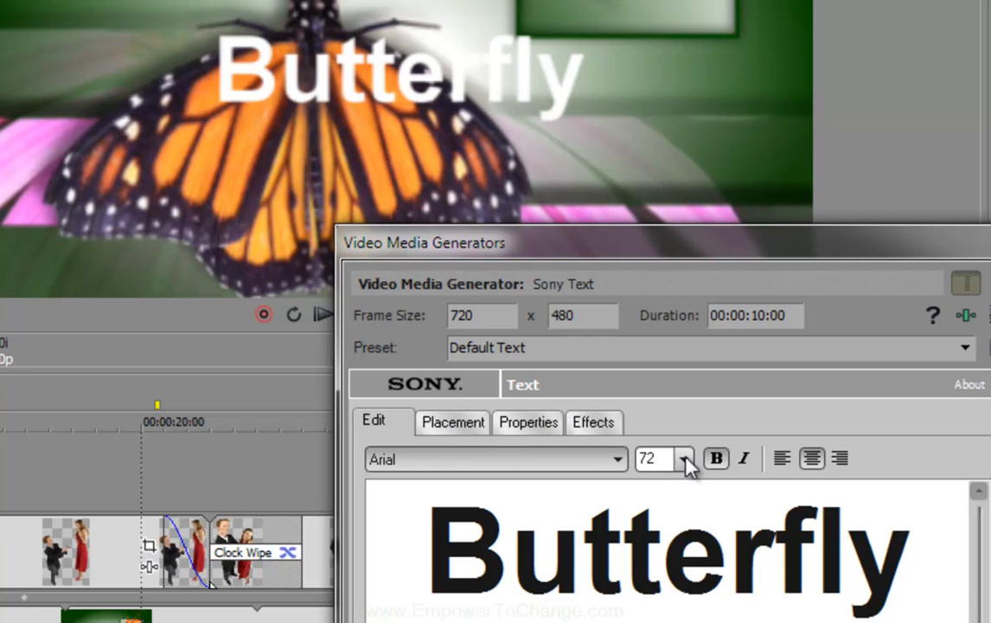
- Try font size 48 and then 60 for the whole Butterfly title
{"action": "left_click_drag", "start_coordinate": [439, 532], "coordinate": [917, 540]}
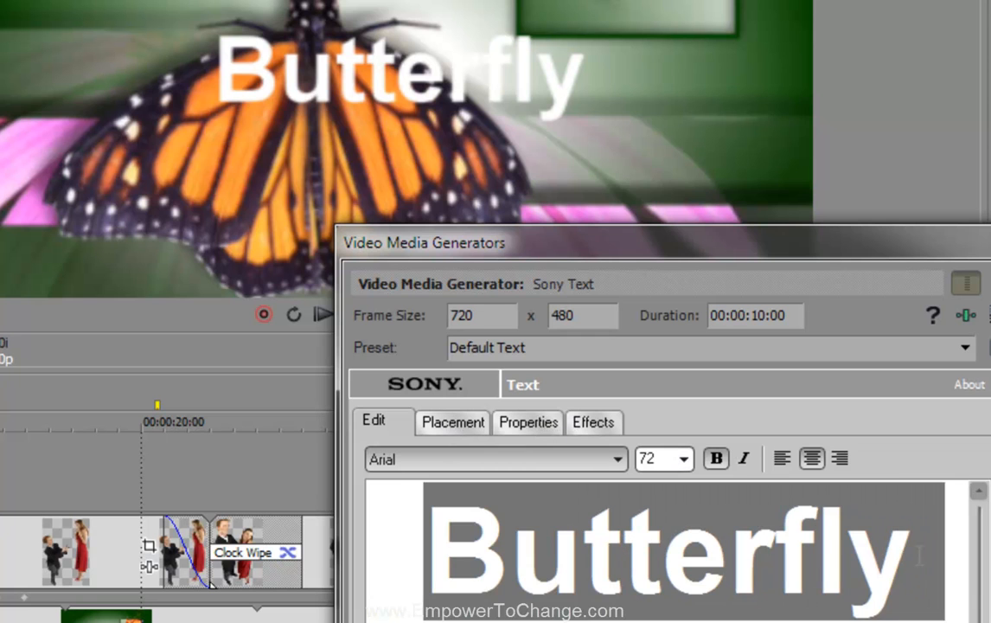
{"action": "left_click", "coordinate": [685, 459]}
{"action": "scroll", "coordinate": [664, 536], "scroll_direction": "down", "scroll_amount": 2}
{"action": "scroll", "coordinate": [664, 537], "scroll_direction": "up", "scroll_amount": 2}
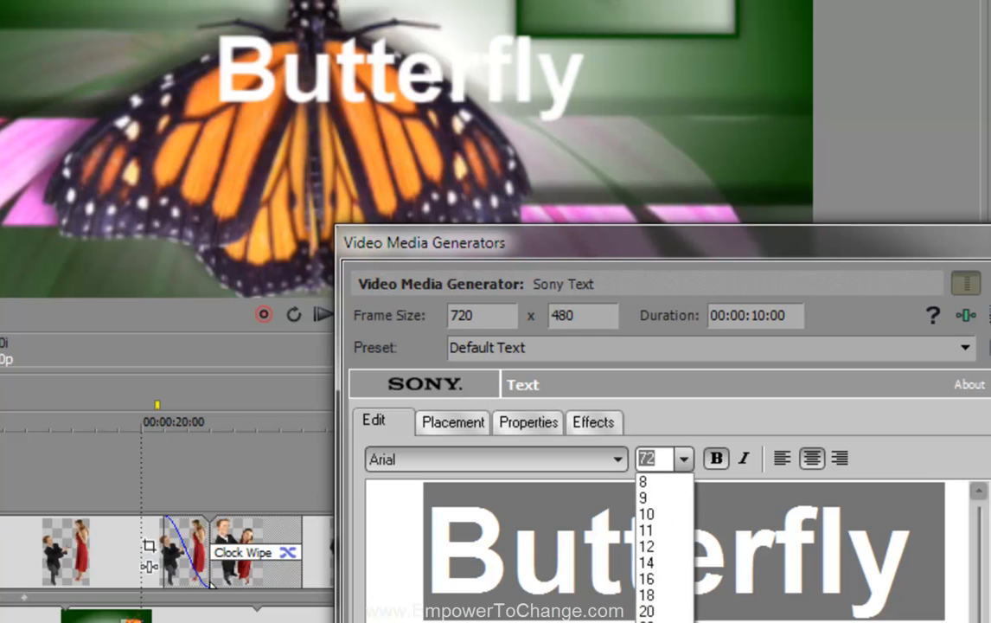
{"action": "type", "text": "48"}
{"action": "key", "text": "Return"}
{"action": "left_click", "coordinate": [684, 459]}
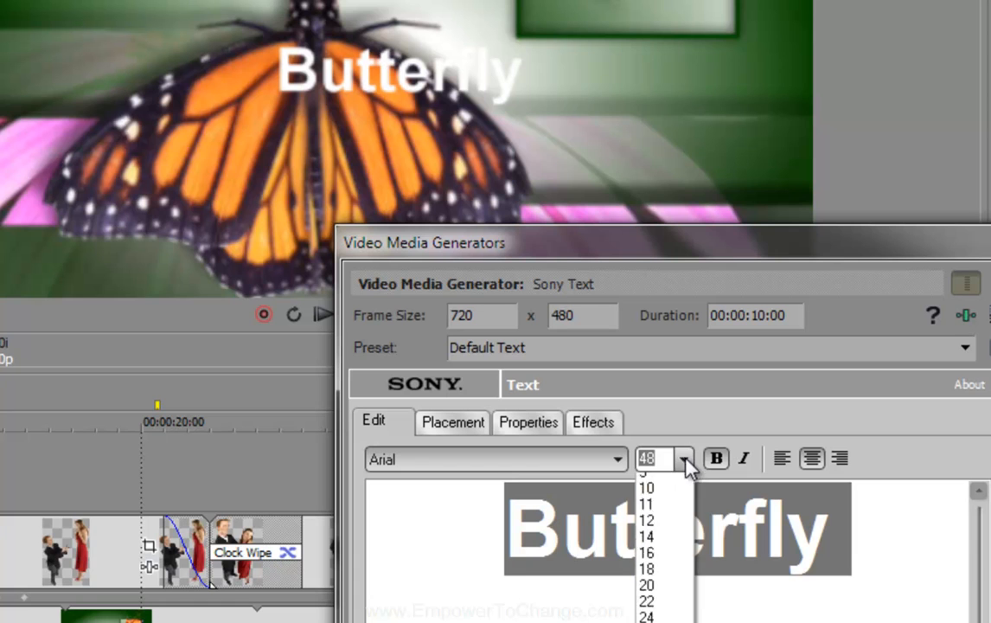
{"action": "type", "text": "60"}
{"action": "key", "text": "Return"}
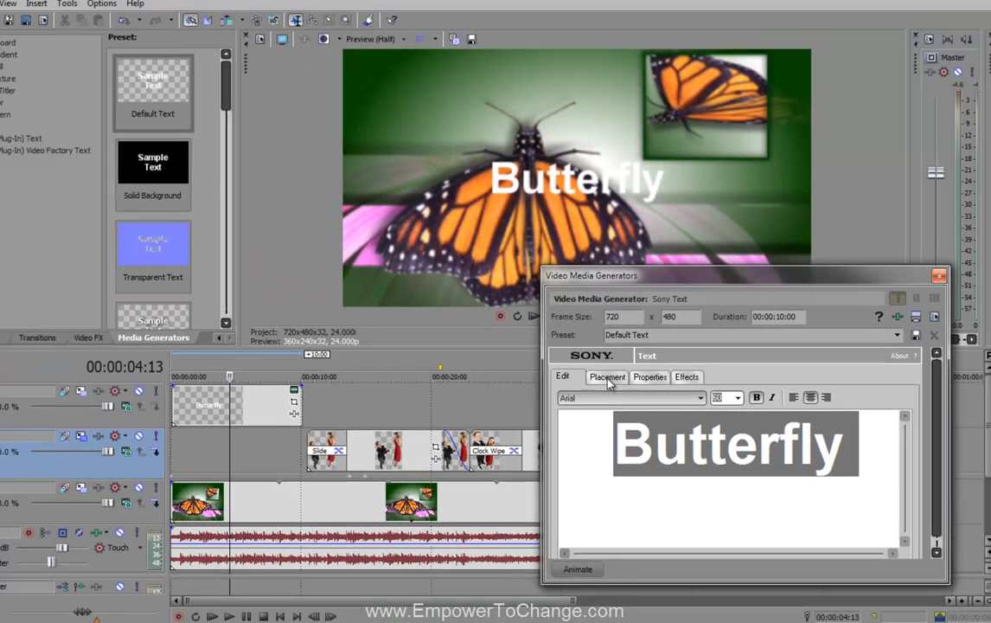
- Place the Butterfly title in the frame's upper-left corner at X -0.532, Y -0.734 and set its font size to 54
{"action": "left_click", "coordinate": [453, 422]}
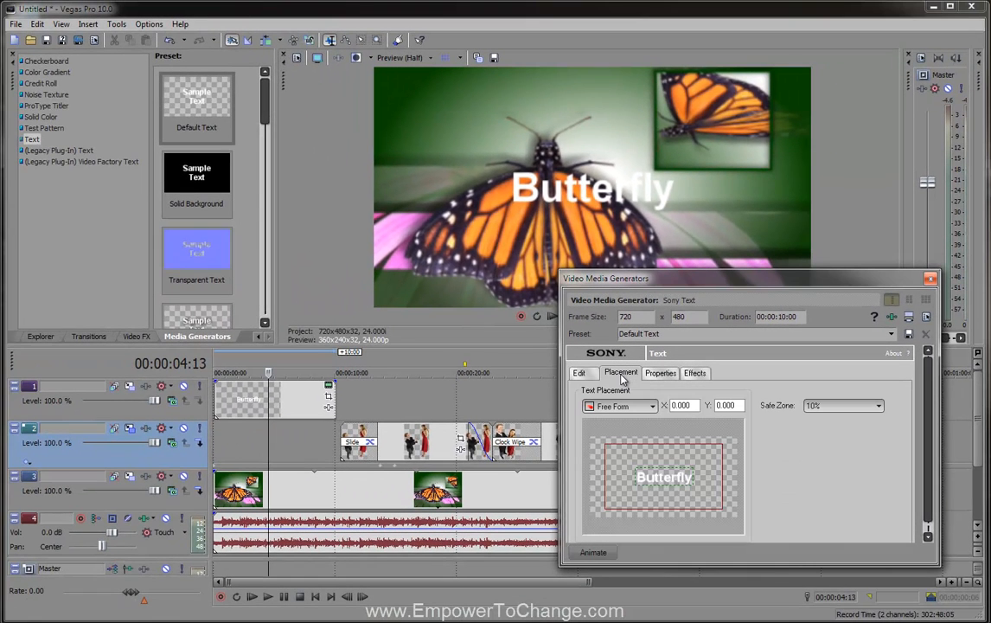
{"action": "left_click_drag", "start_coordinate": [671, 484], "coordinate": [632, 454]}
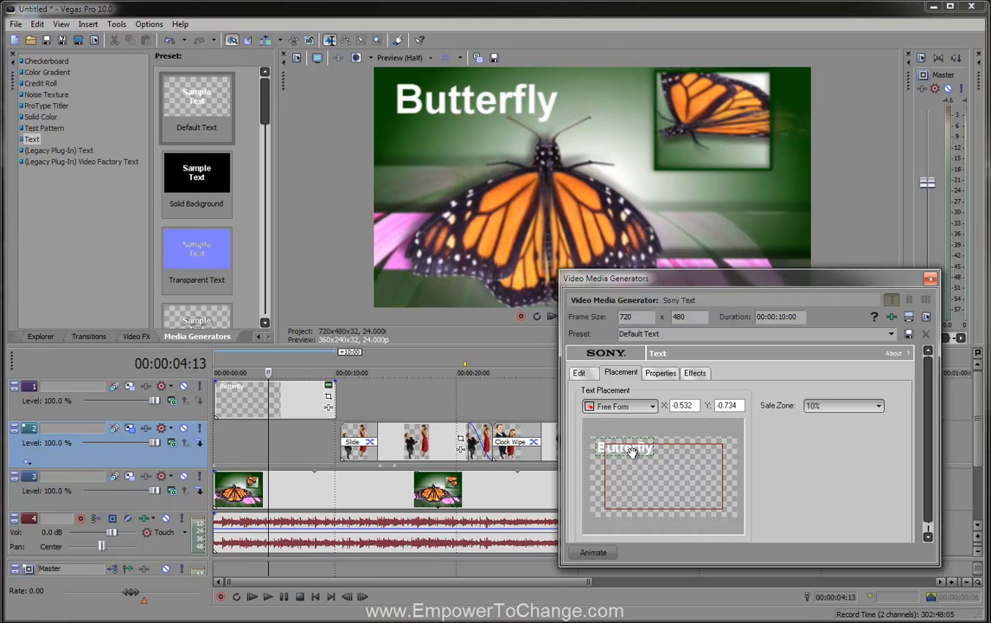
{"action": "left_click", "coordinate": [579, 372]}
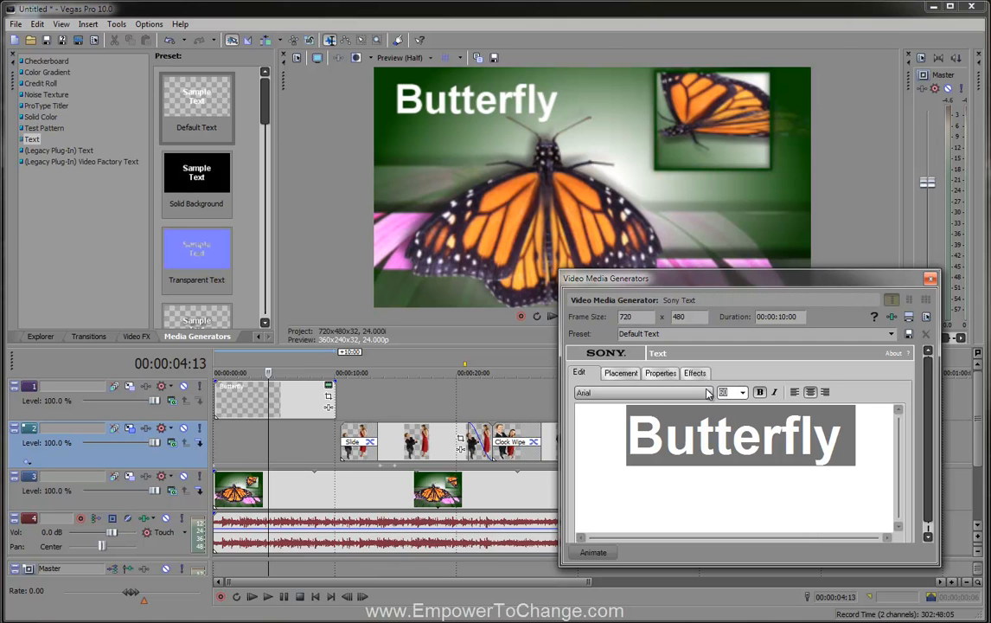
{"action": "key", "text": "Return"}
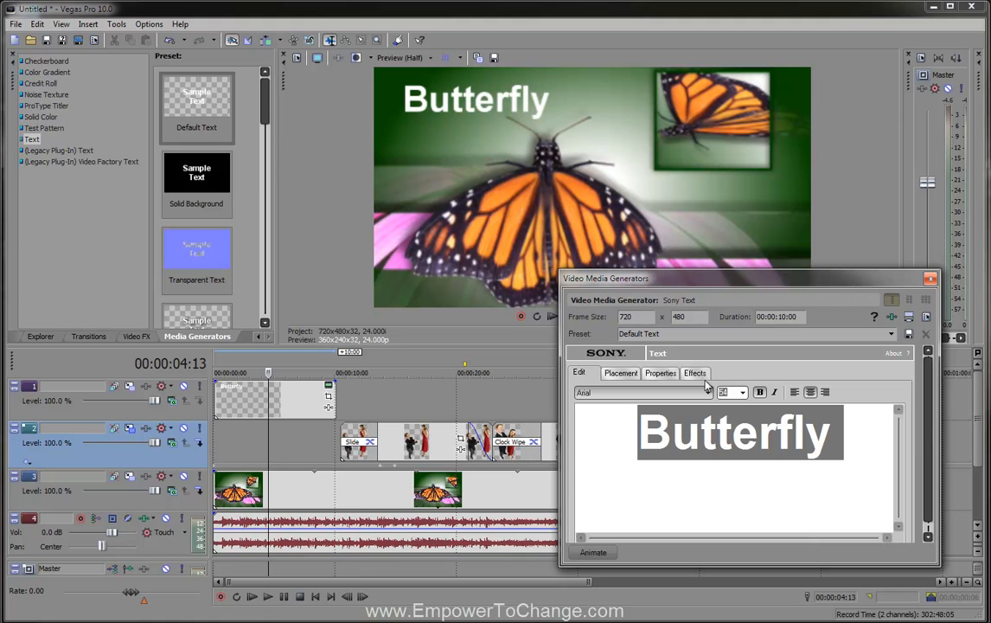
- Slightly widen the title's letter tracking and draw an outline around it in pink sampled from the flower petals
{"action": "left_click", "coordinate": [657, 374]}
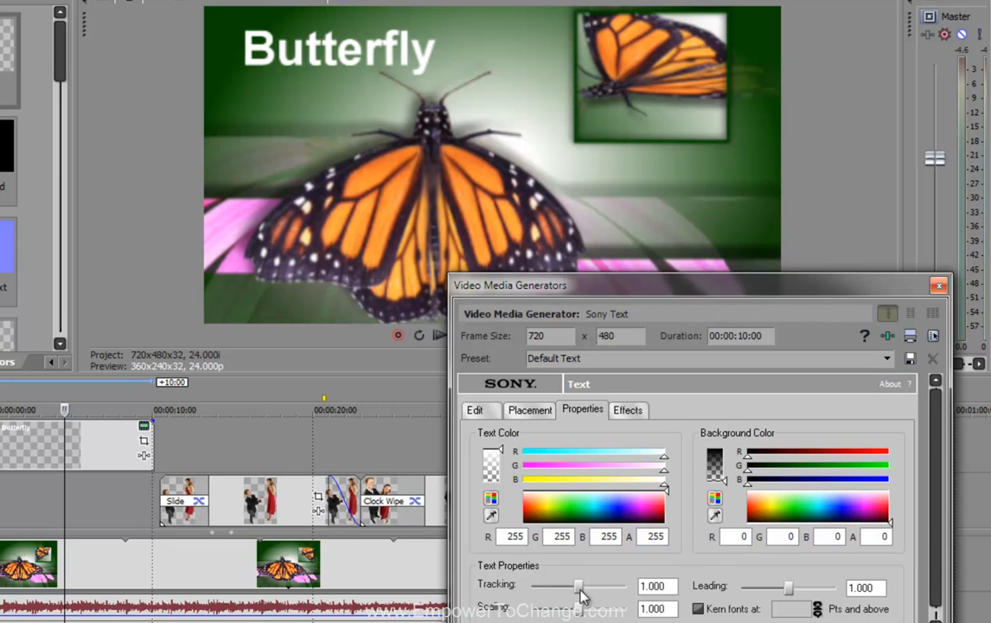
{"action": "left_click_drag", "start_coordinate": [581, 594], "coordinate": [585, 595]}
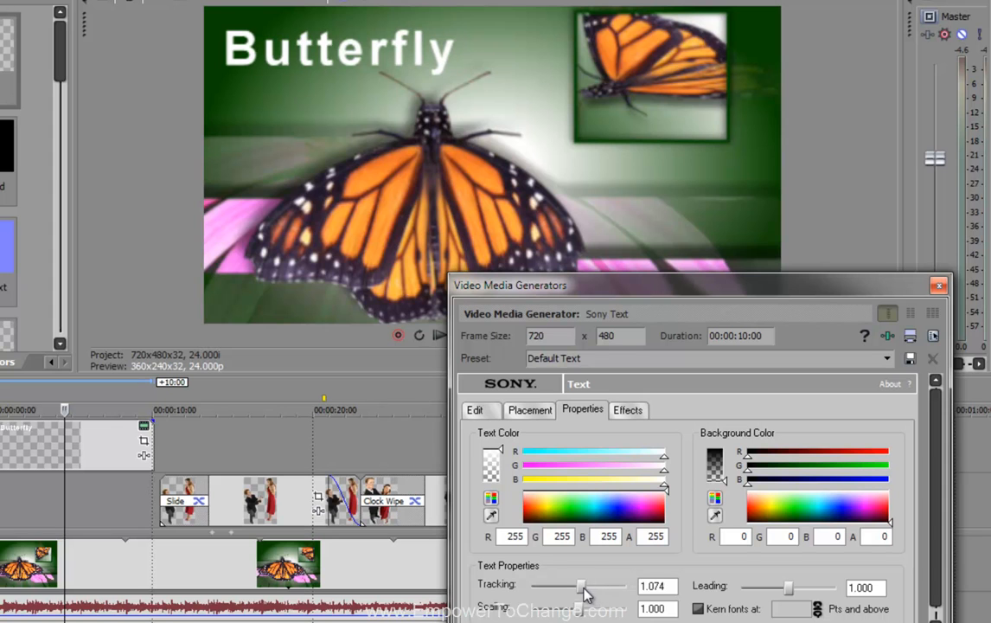
{"action": "left_click", "coordinate": [629, 413]}
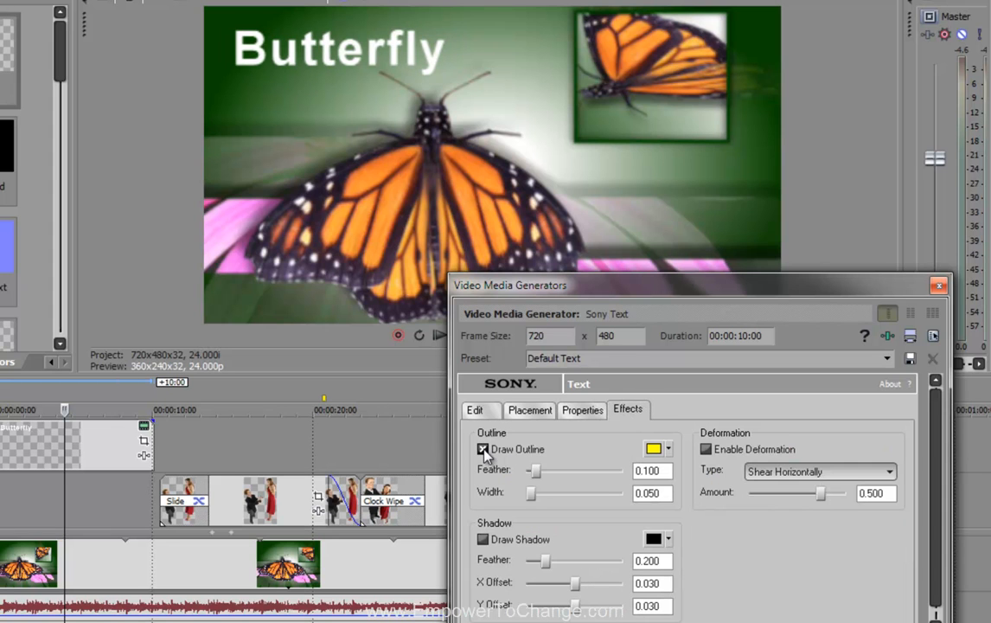
{"action": "left_click", "coordinate": [669, 450]}
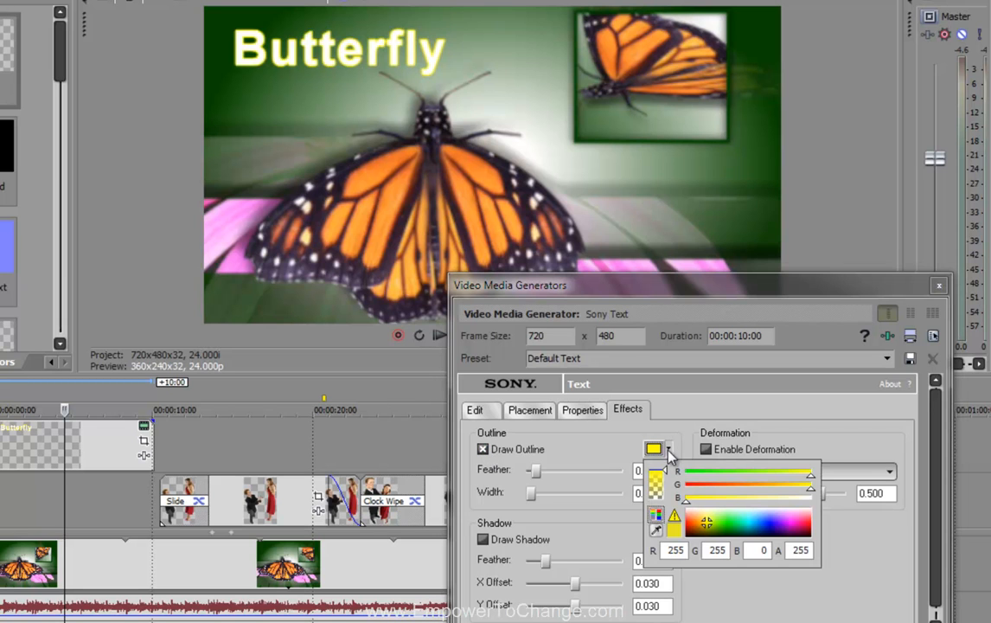
{"action": "left_click", "coordinate": [659, 524]}
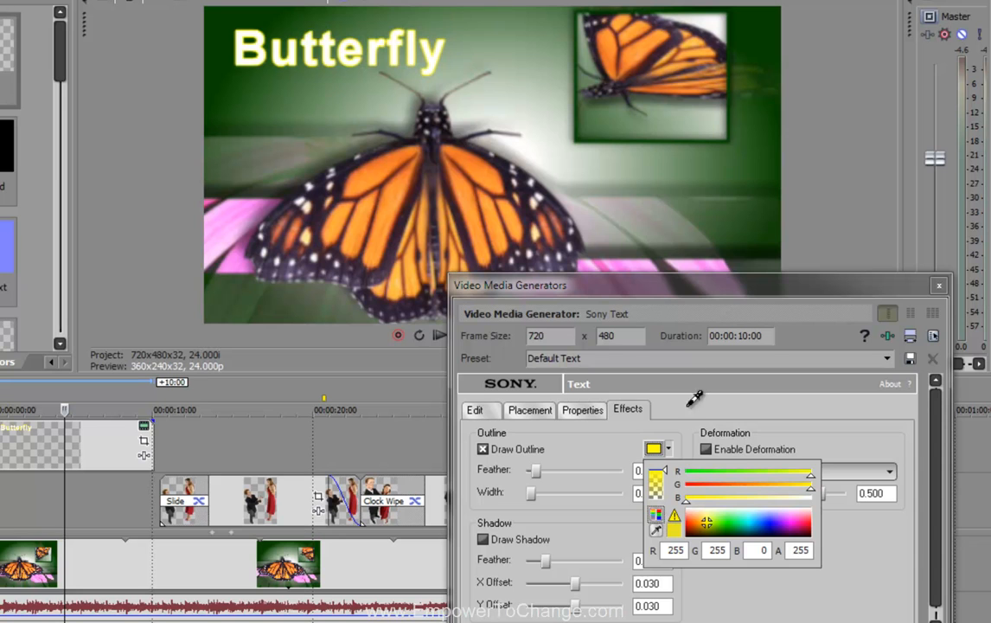
{"action": "left_click", "coordinate": [607, 261]}
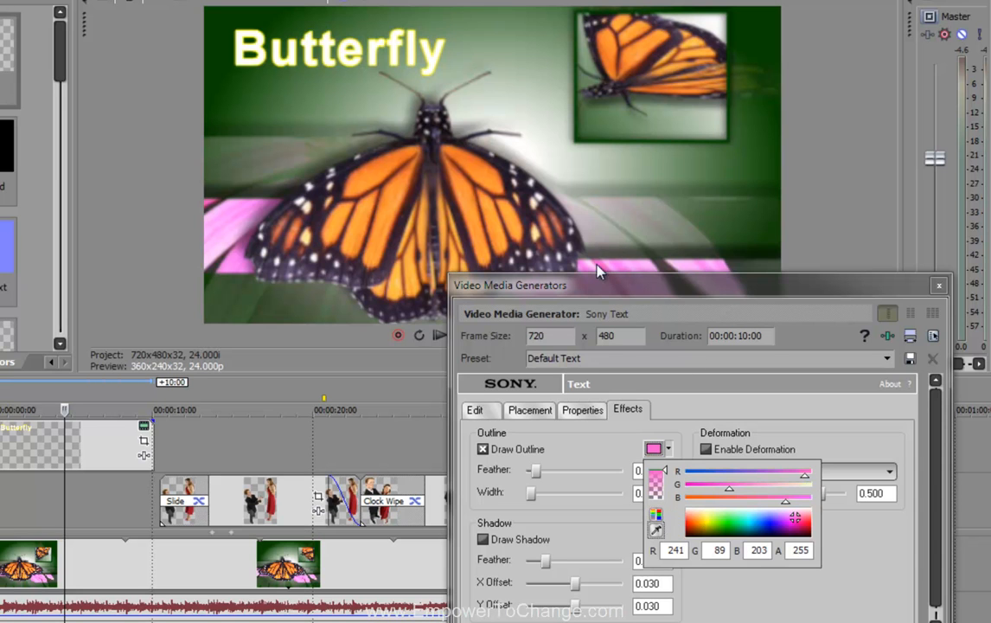
{"action": "left_click", "coordinate": [762, 588]}
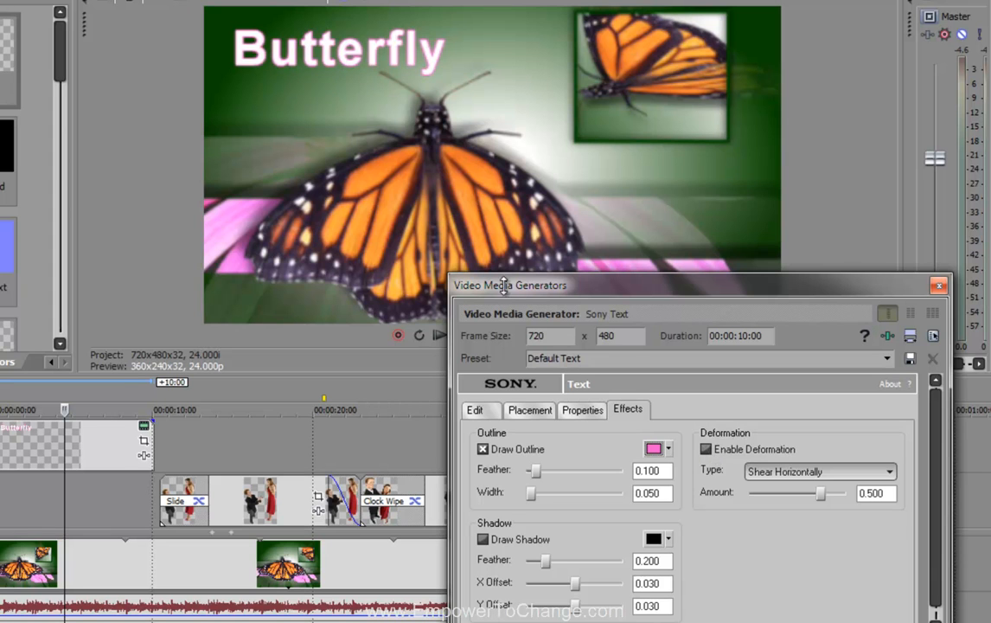
- Set the title's outline width to 0.154, turn on its black shadow, and close the text generator settings
{"action": "left_click_drag", "start_coordinate": [532, 500], "coordinate": [545, 502]}
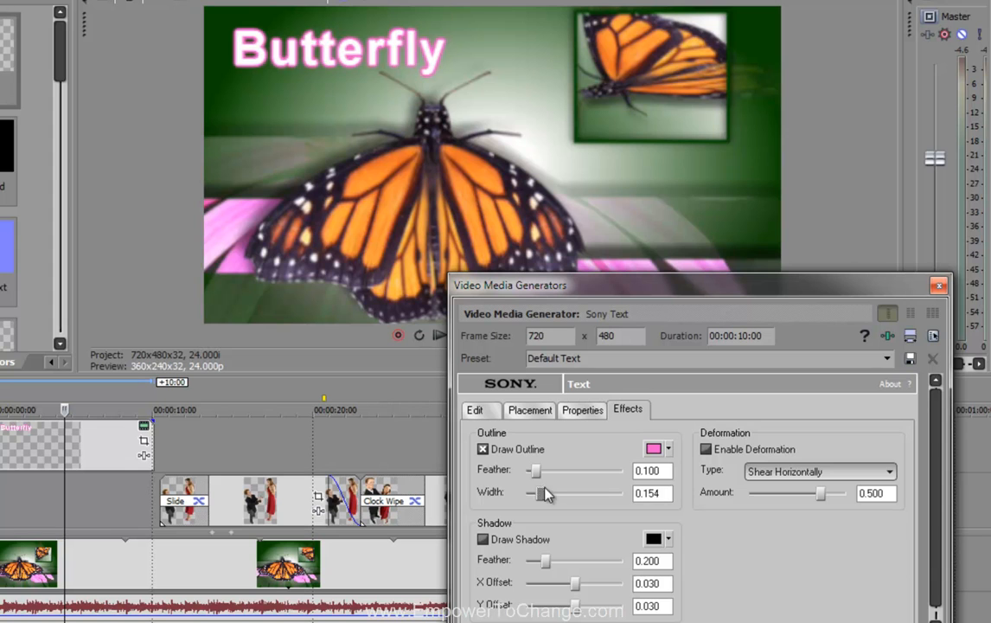
{"action": "left_click", "coordinate": [482, 539]}
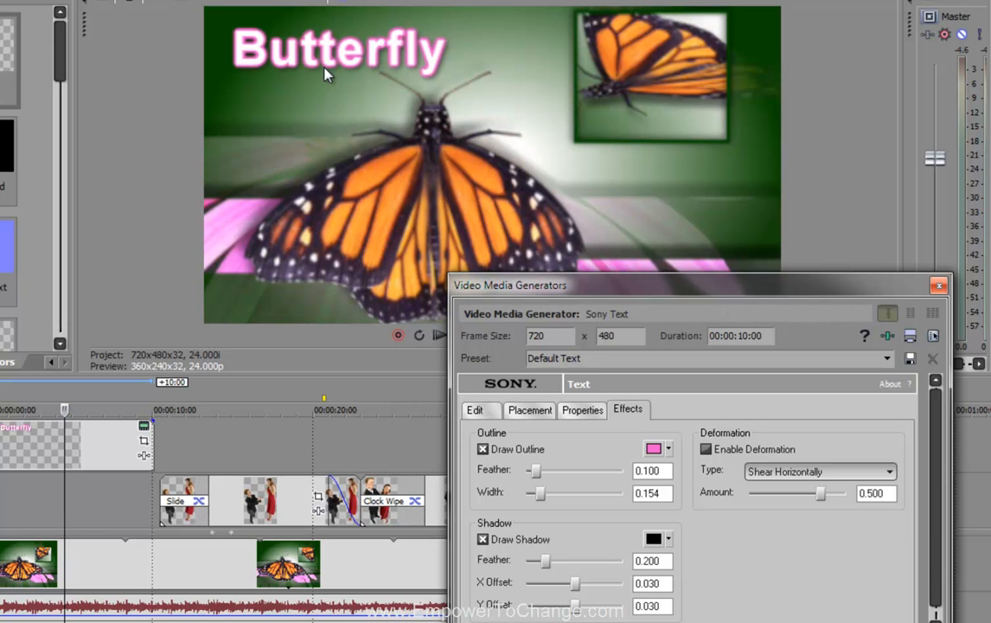
{"action": "left_click", "coordinate": [575, 409]}
{"action": "left_click", "coordinate": [478, 410]}
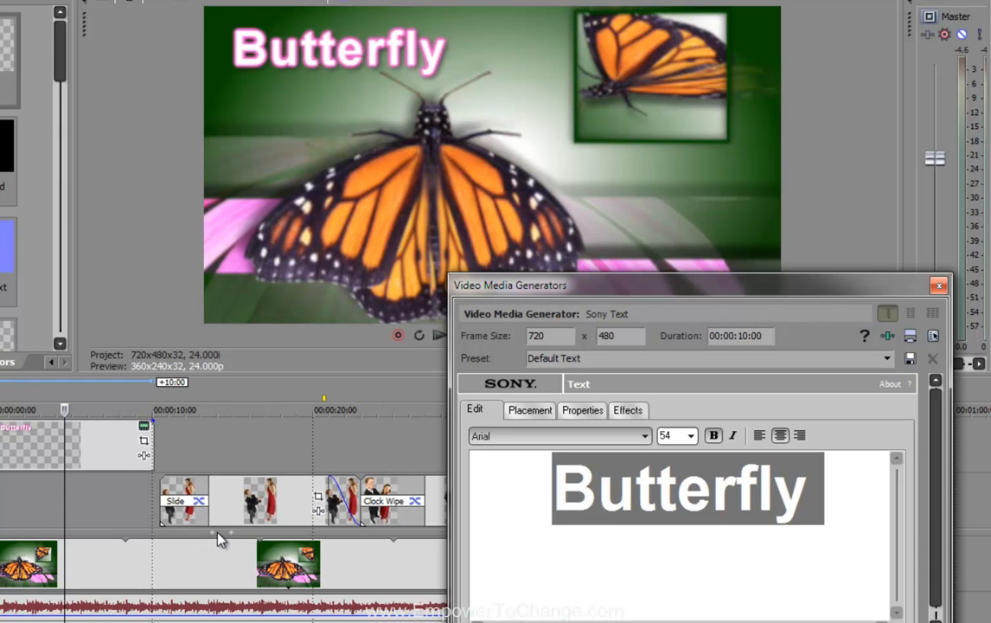
{"action": "left_click", "coordinate": [939, 286]}
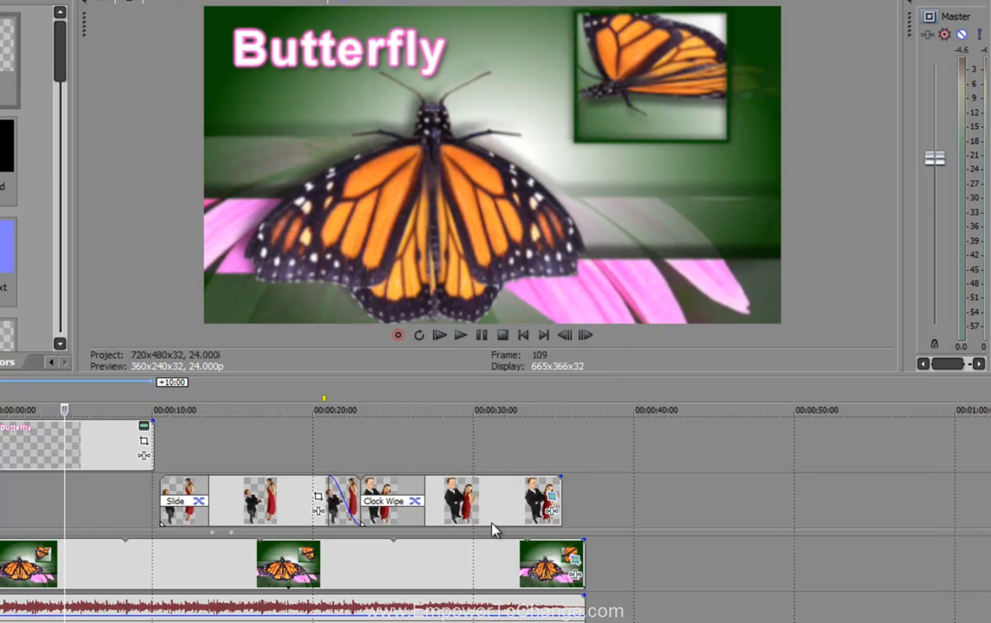
- Apply the "Slide In, Left-Right" transition to the start of the Butterfly title
{"action": "left_click", "coordinate": [227, 497]}
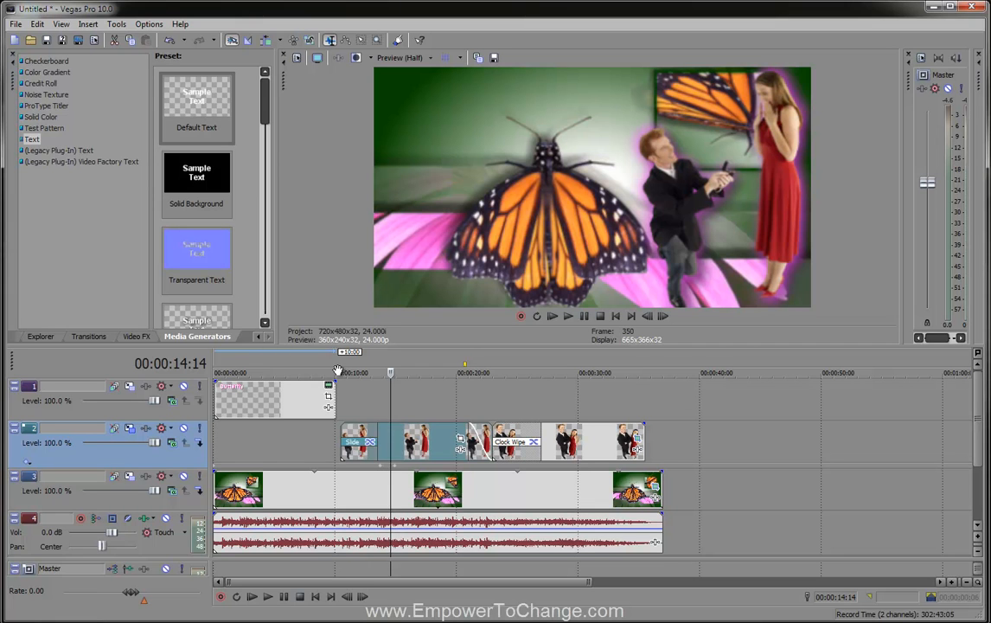
{"action": "left_click", "coordinate": [252, 408]}
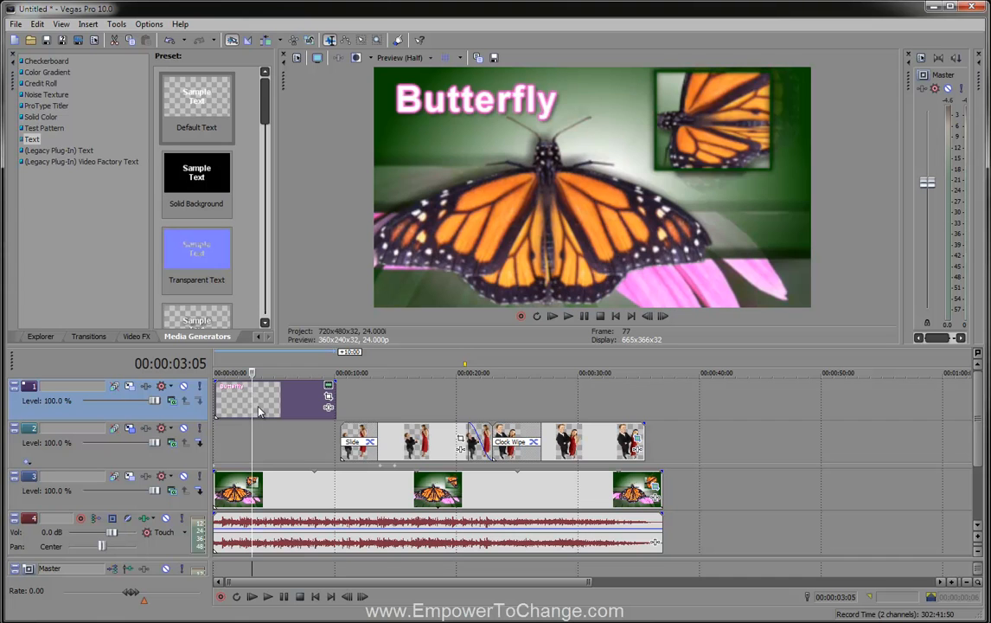
{"action": "left_click", "coordinate": [248, 400]}
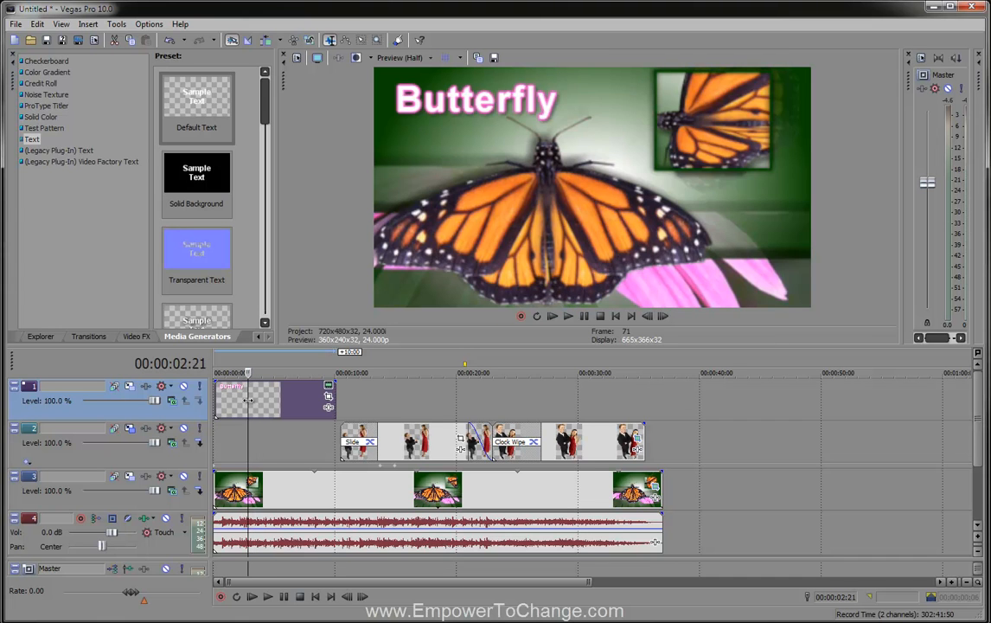
{"action": "left_click_drag", "start_coordinate": [281, 401], "coordinate": [251, 396]}
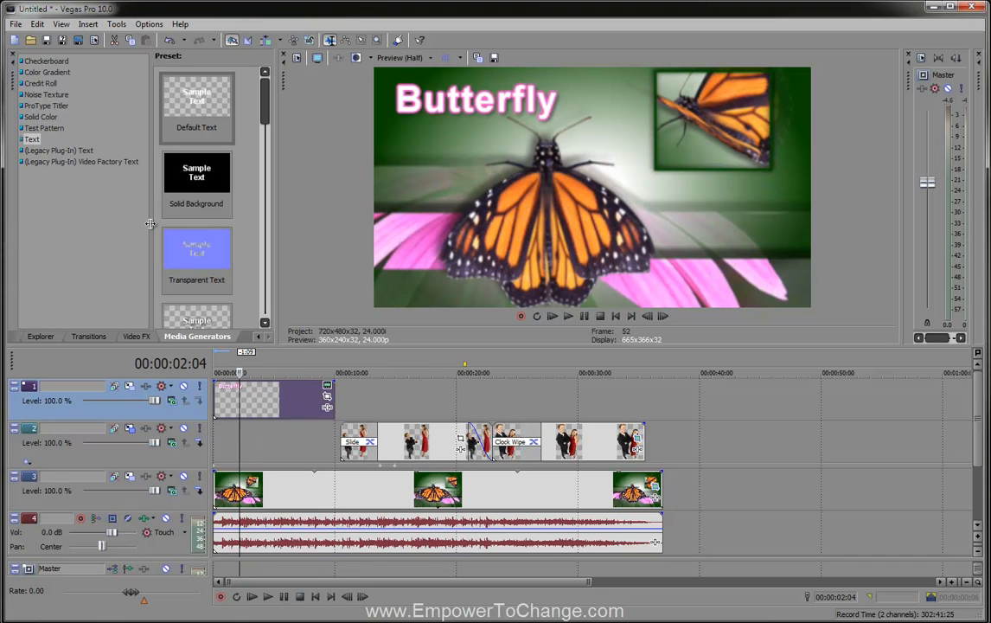
{"action": "left_click", "coordinate": [91, 337]}
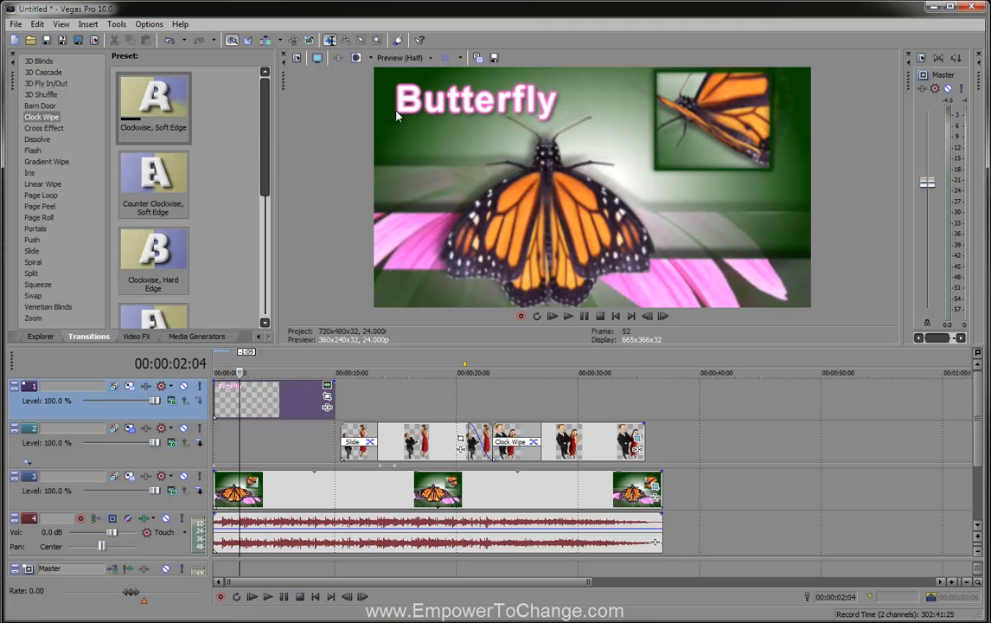
{"action": "left_click", "coordinate": [32, 252]}
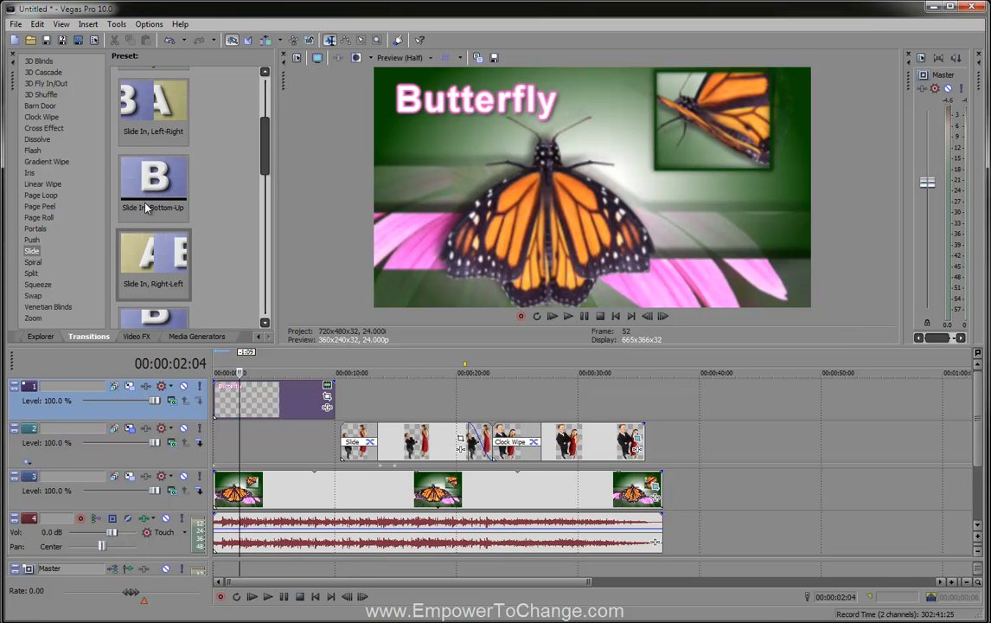
{"action": "left_click_drag", "start_coordinate": [141, 132], "coordinate": [232, 413]}
{"action": "mouse_move", "coordinate": [230, 383]}
{"action": "left_mouse_down"}
{"action": "mouse_move", "coordinate": [214, 355]}
{"action": "mouse_move", "coordinate": [229, 386]}
{"action": "left_mouse_up"}
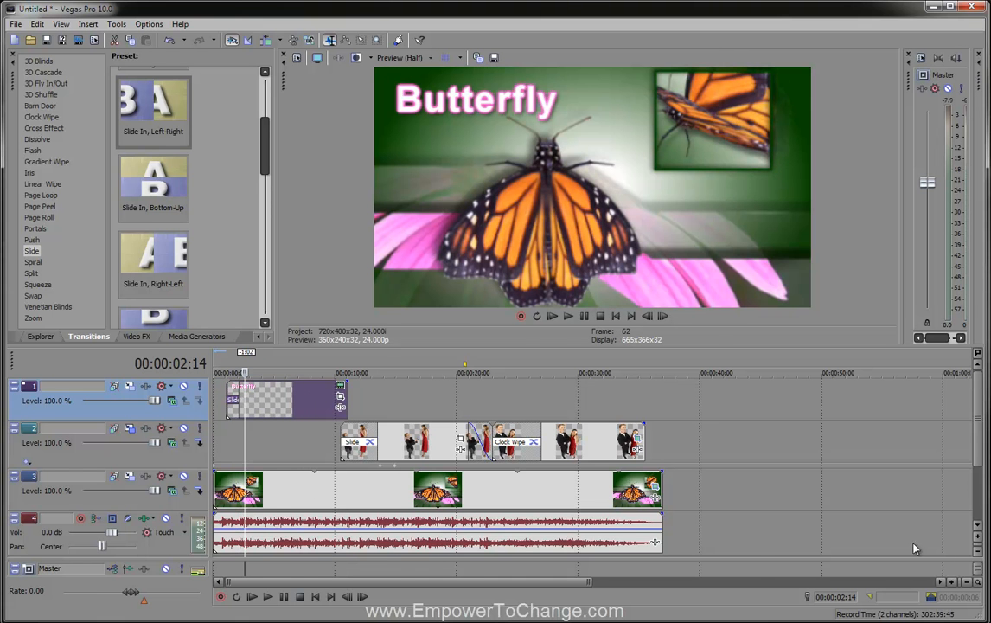
- Lengthen the title's slide transition to about 2 seconds and move the title back to the beginning of the timeline
{"action": "left_click", "coordinate": [951, 584]}
{"action": "left_click", "coordinate": [952, 584]}
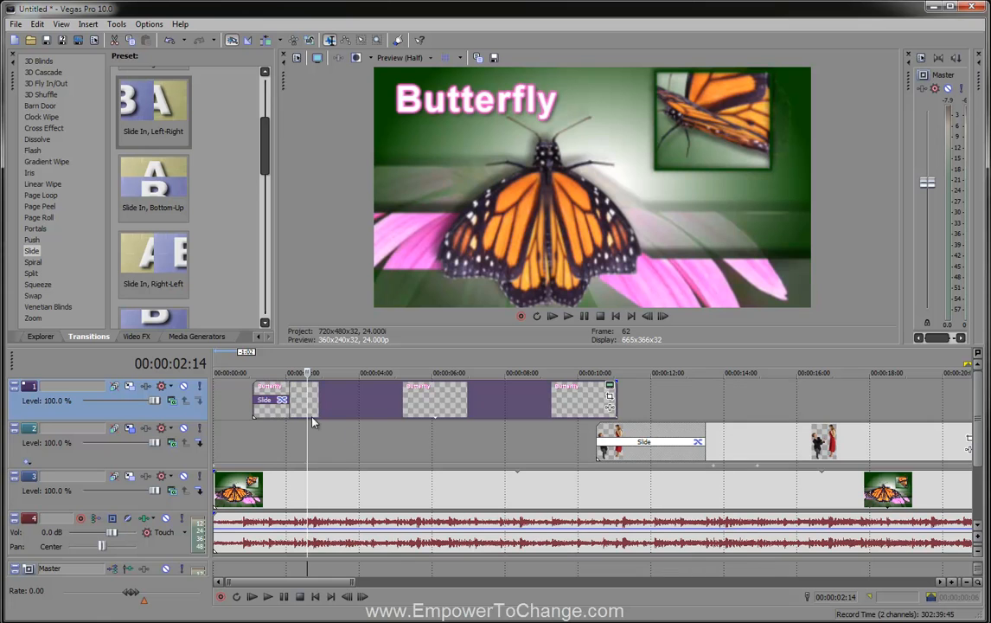
{"action": "left_click_drag", "start_coordinate": [288, 409], "coordinate": [322, 408]}
{"action": "left_click_drag", "start_coordinate": [382, 406], "coordinate": [340, 405]}
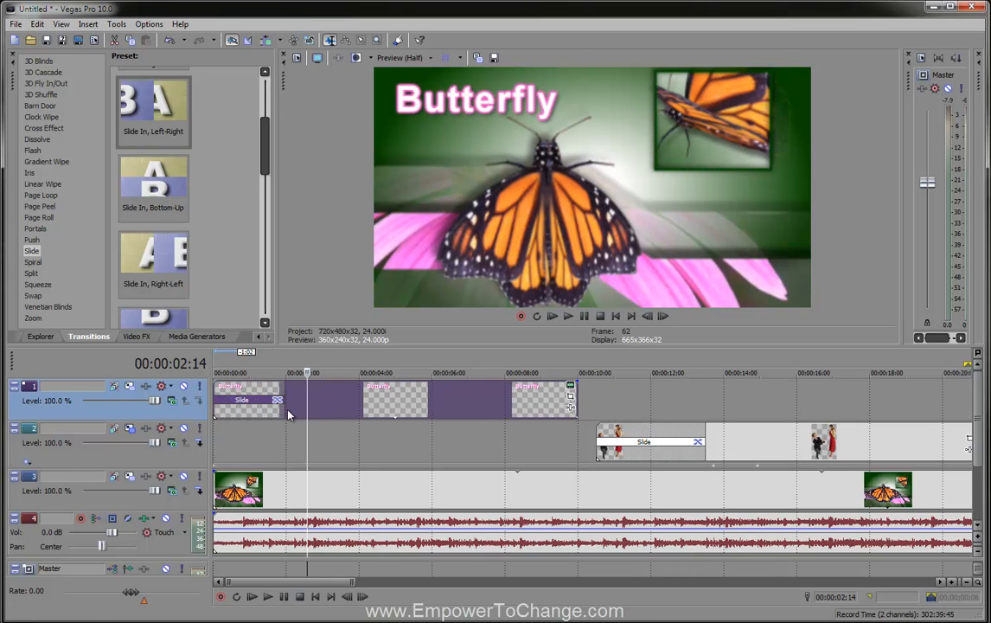
- Play back the title's entrance and lengthen its slide transition in stages to about 3.5 seconds
{"action": "left_click", "coordinate": [213, 430]}
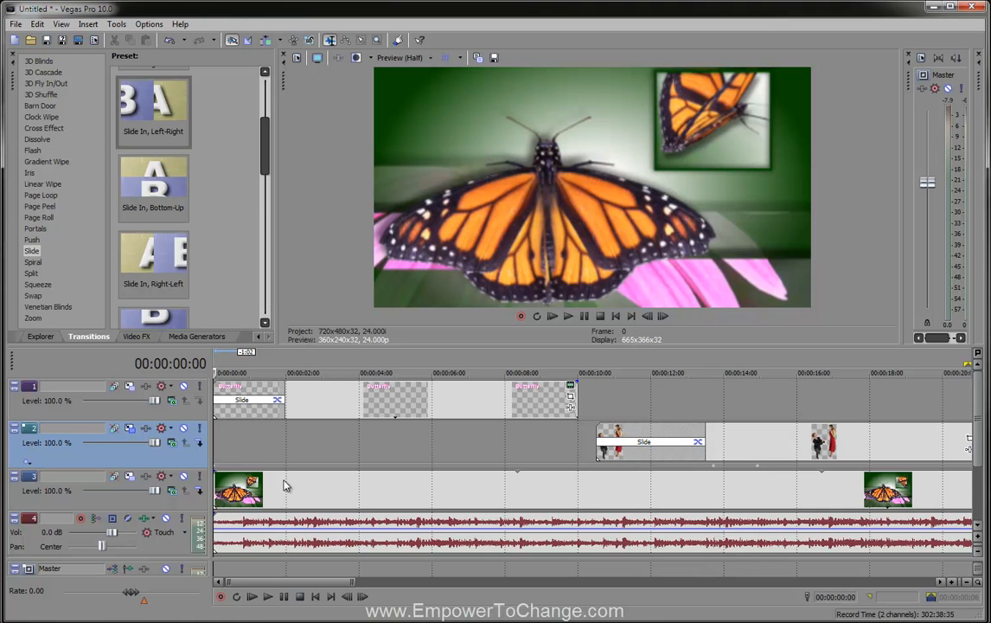
{"action": "key", "text": "space"}
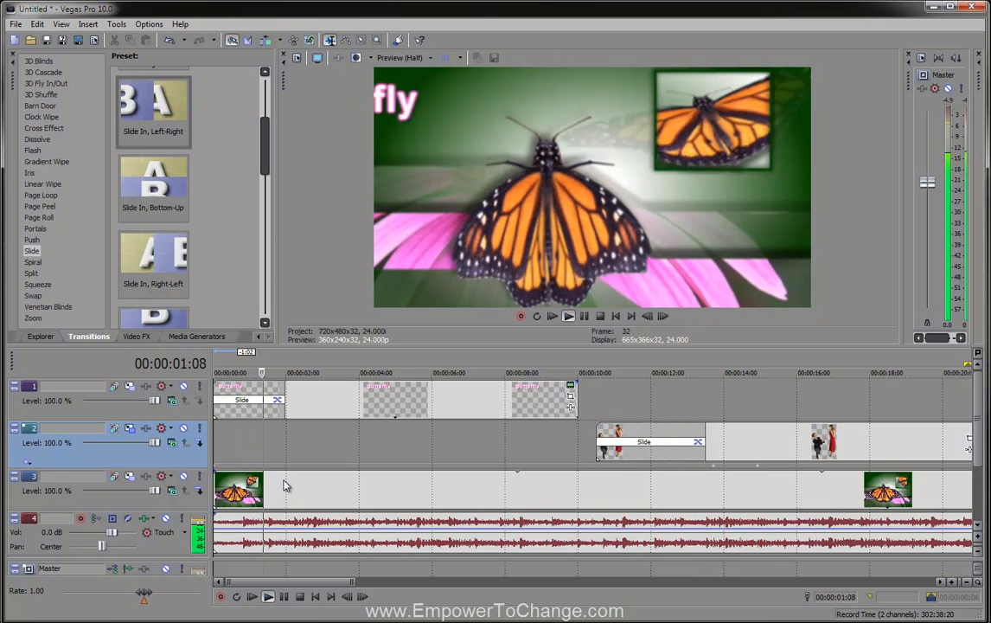
{"action": "key", "text": "space"}
{"action": "left_click_drag", "start_coordinate": [281, 404], "coordinate": [296, 406]}
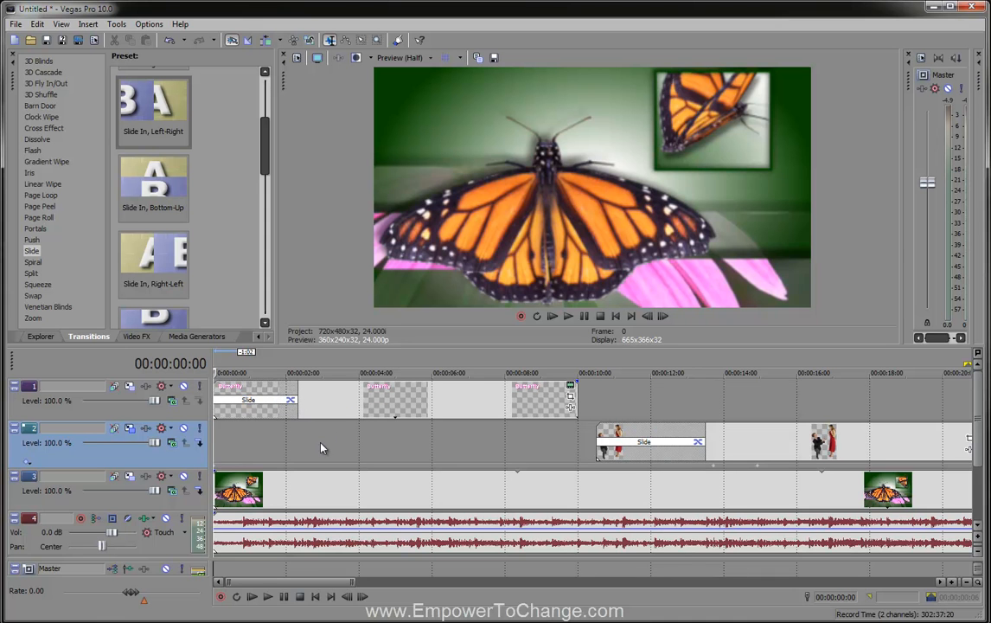
{"action": "key", "text": "space"}
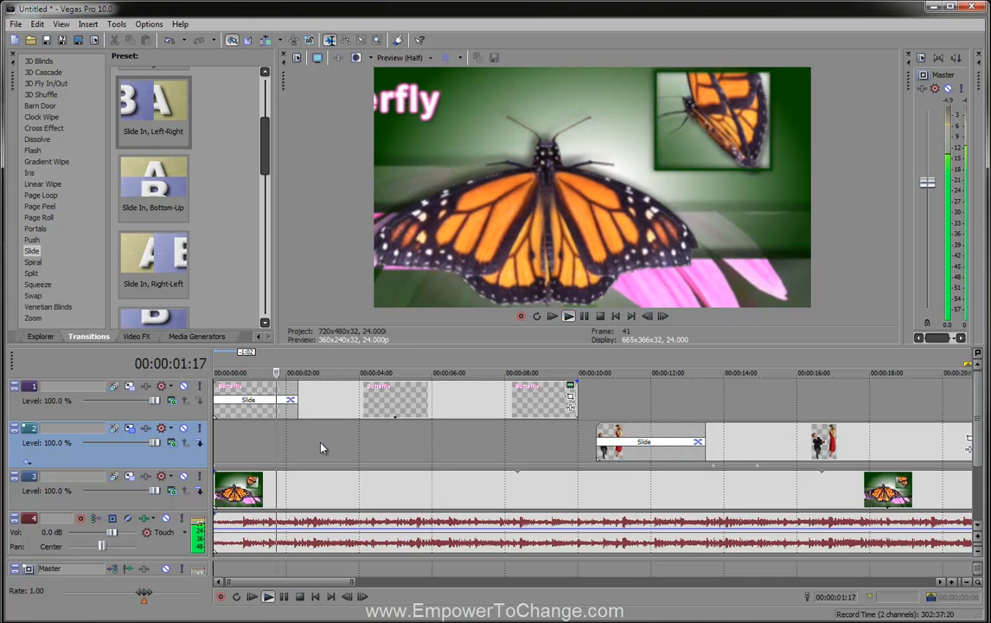
{"action": "key", "text": "space"}
{"action": "left_click_drag", "start_coordinate": [296, 412], "coordinate": [312, 412]}
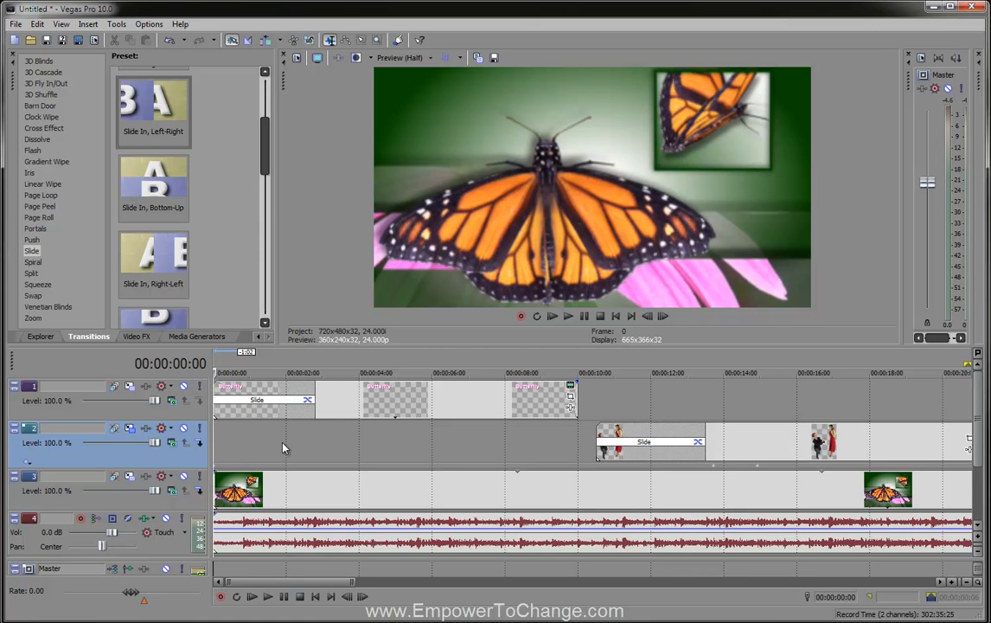
{"action": "key", "text": "space"}
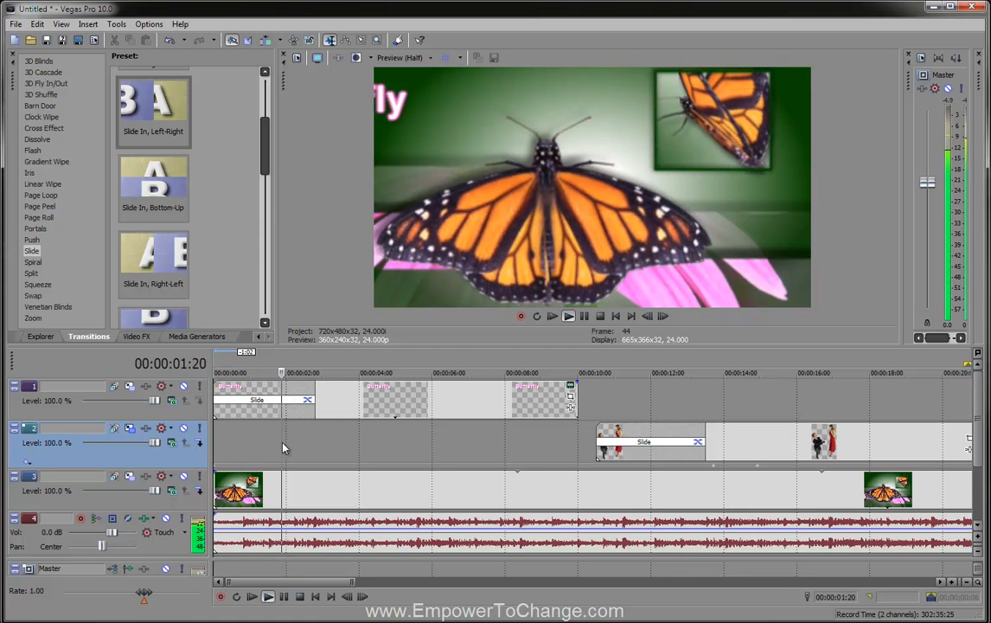
{"action": "left_click_drag", "start_coordinate": [314, 403], "coordinate": [329, 403]}
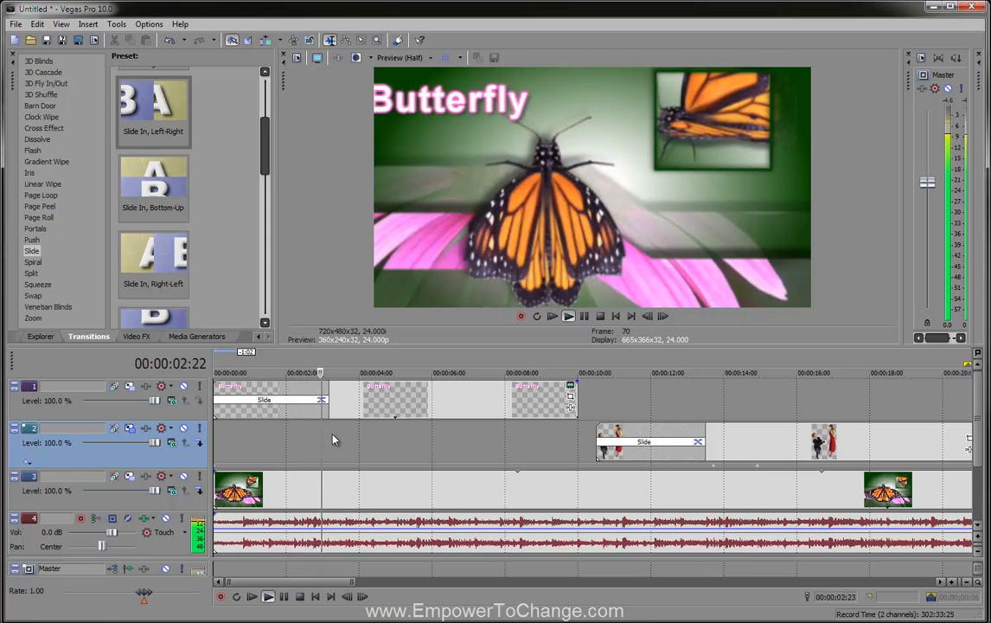
{"action": "left_click_drag", "start_coordinate": [329, 406], "coordinate": [343, 427]}
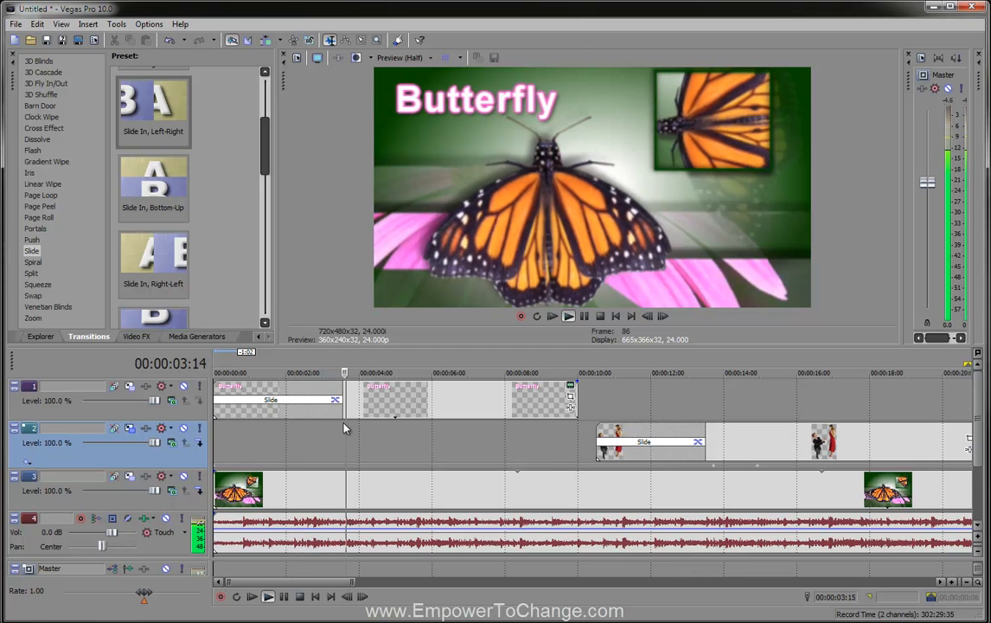
- Move the title 6 frames later, shorten its slide transition to about 3.2 seconds, and play back the entrance
{"action": "left_click_drag", "start_coordinate": [350, 413], "coordinate": [374, 409]}
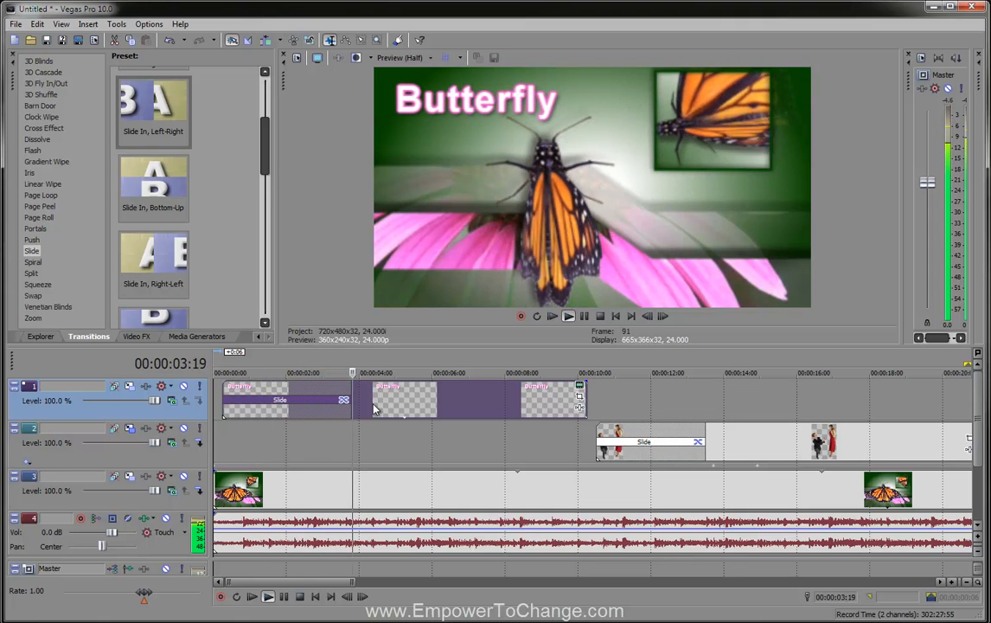
{"action": "key", "text": "space"}
{"action": "left_click_drag", "start_coordinate": [349, 400], "coordinate": [335, 400]}
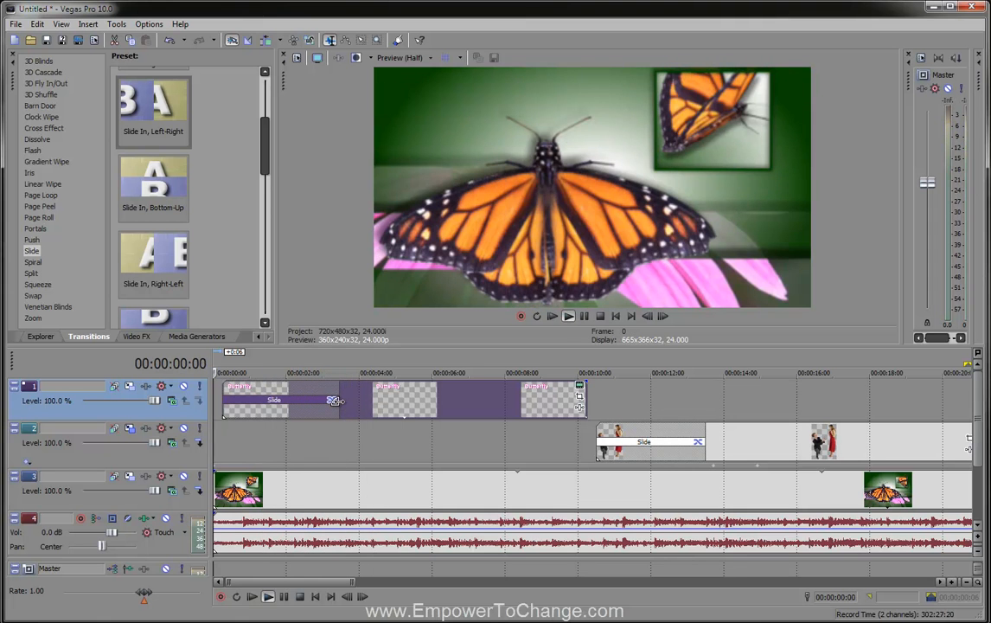
{"action": "key", "text": "space"}
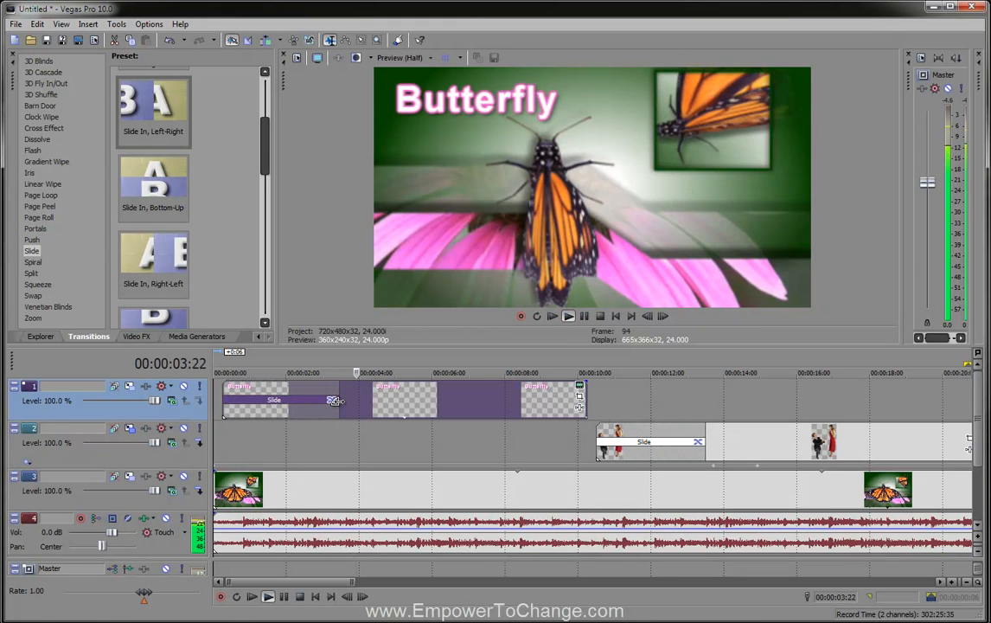
{"action": "key", "text": "space"}
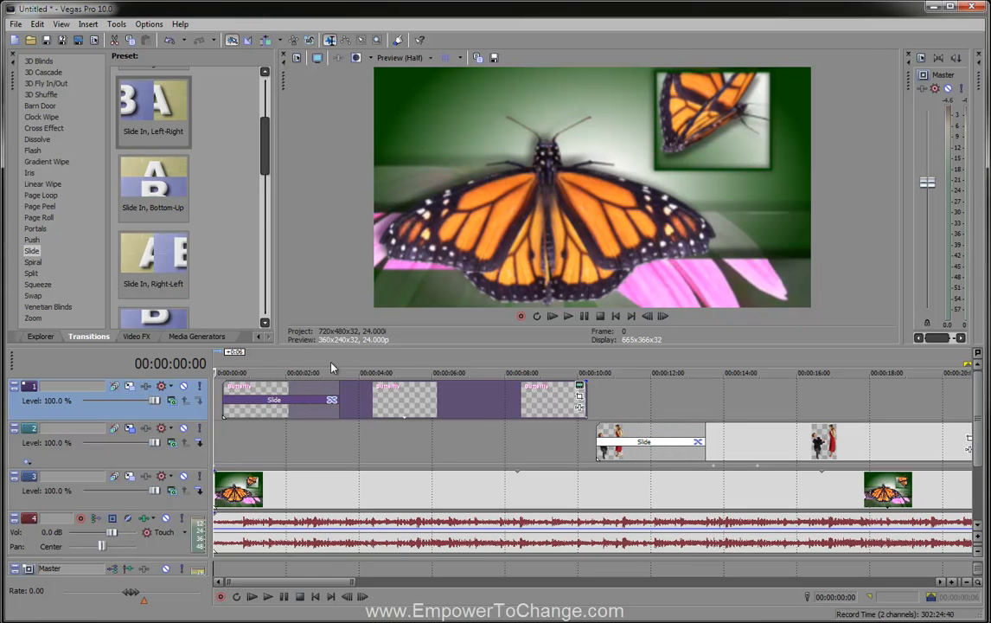
{"action": "left_click", "coordinate": [231, 437]}
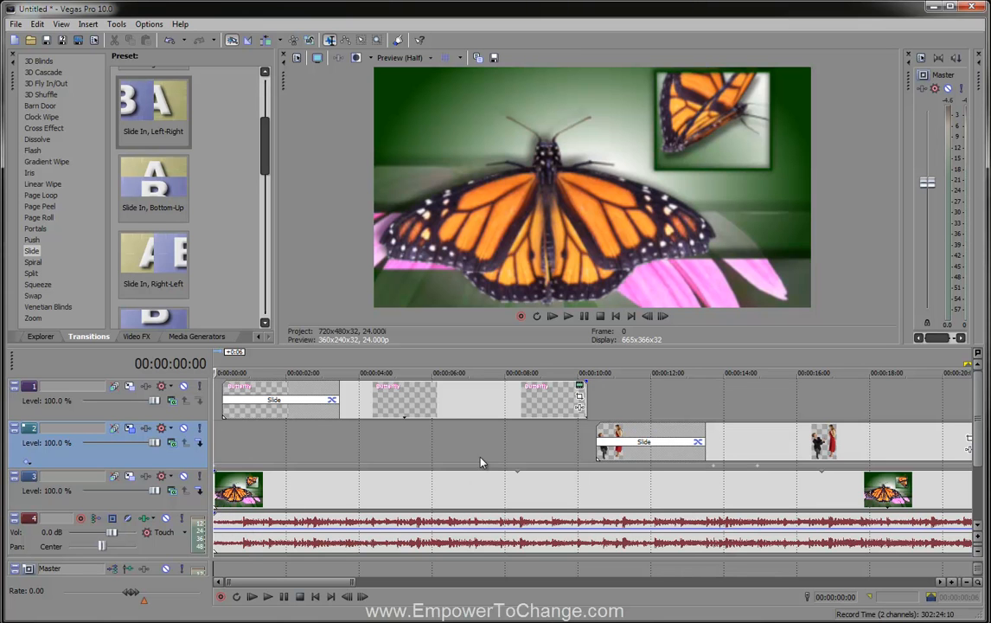
- Trim the end of the Butterfly title by 4:10 and check the frames around its new end
{"action": "left_click_drag", "start_coordinate": [581, 399], "coordinate": [425, 399]}
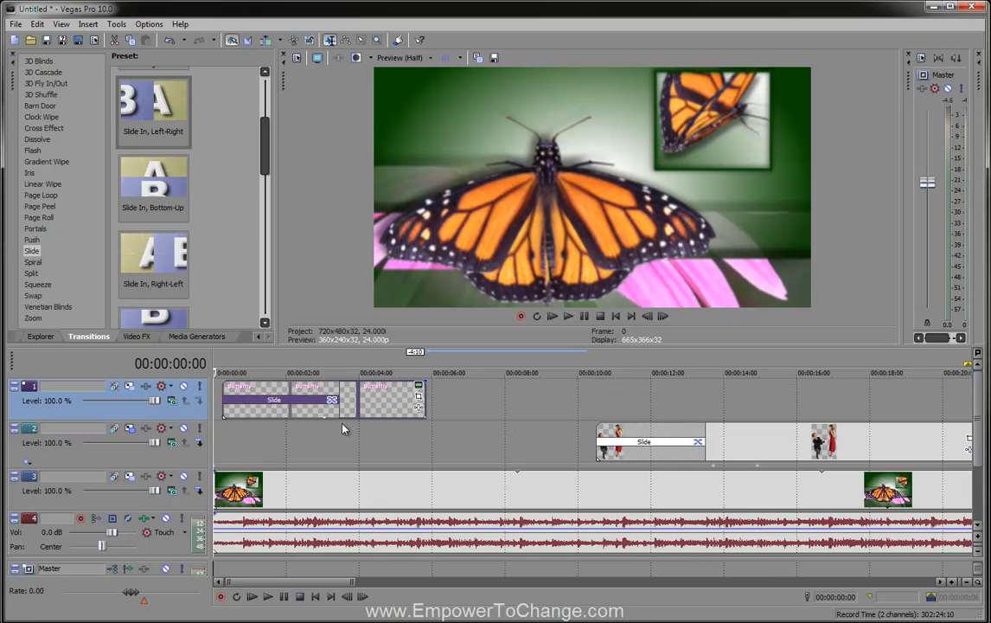
{"action": "left_click", "coordinate": [372, 406]}
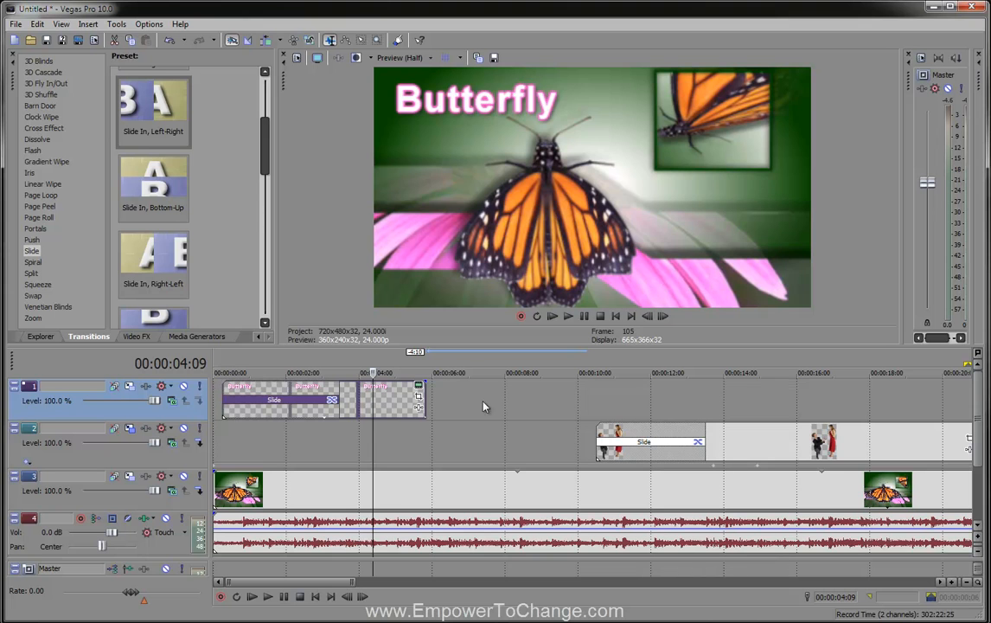
{"action": "left_click", "coordinate": [436, 404]}
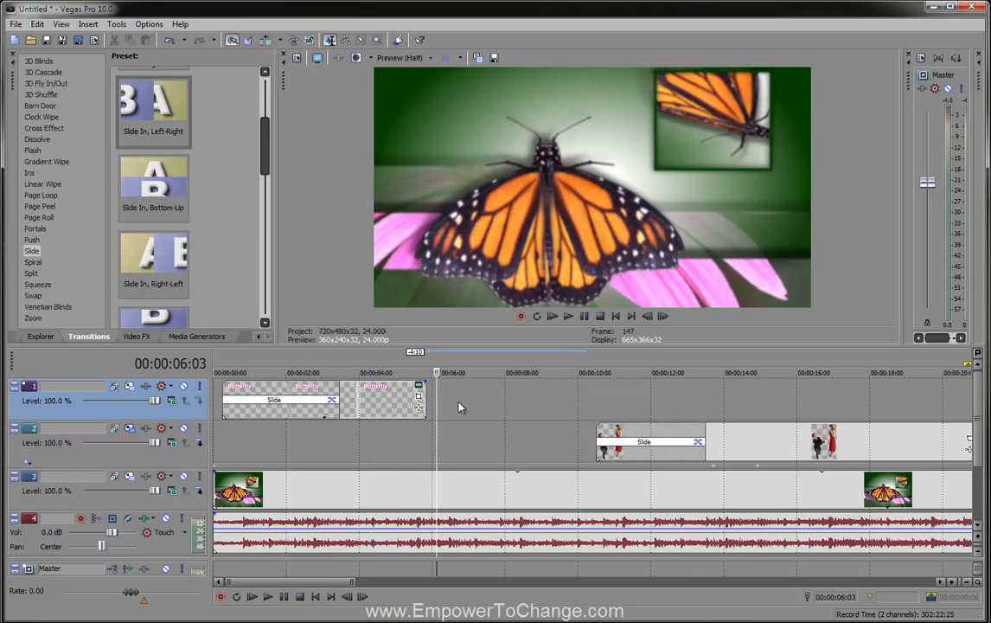
- Copy the Butterfly title and paste it at 00:00:06:00 on the same track as a new copy of the source media
{"action": "left_click", "coordinate": [398, 407]}
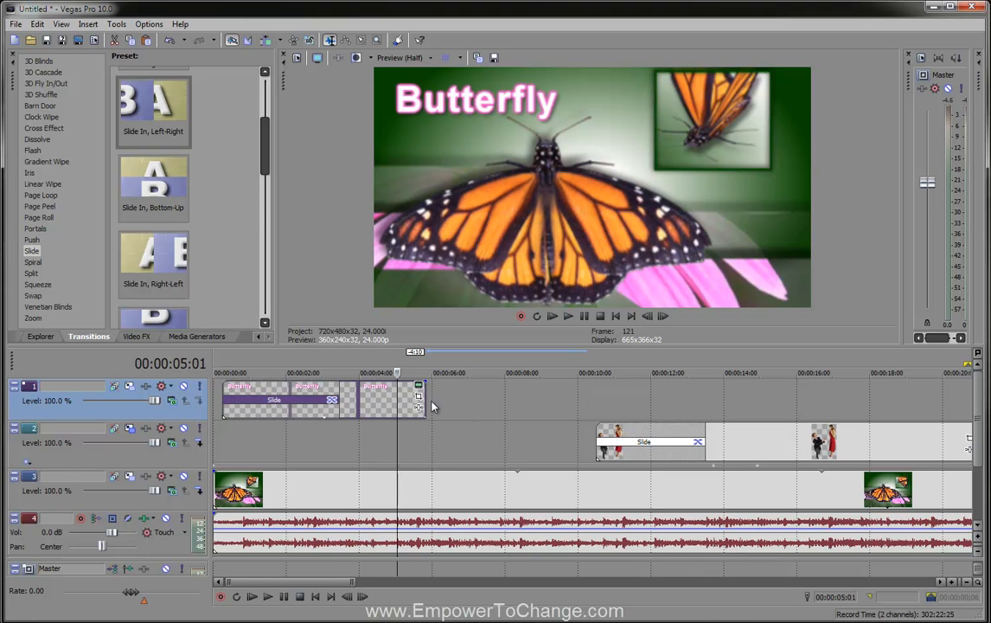
{"action": "left_click", "coordinate": [432, 407]}
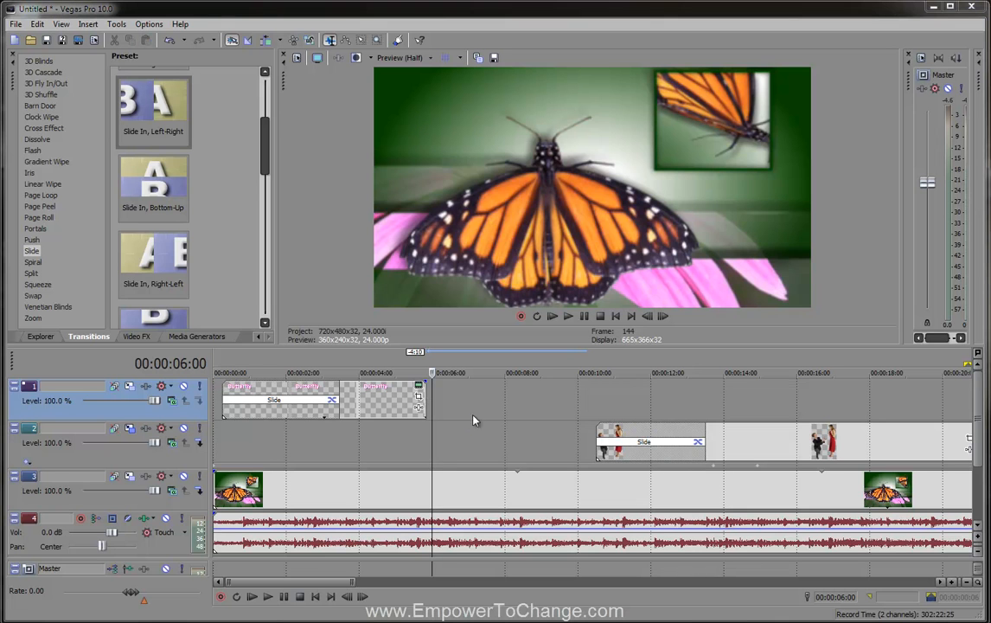
{"action": "key", "text": "ctrl+v"}
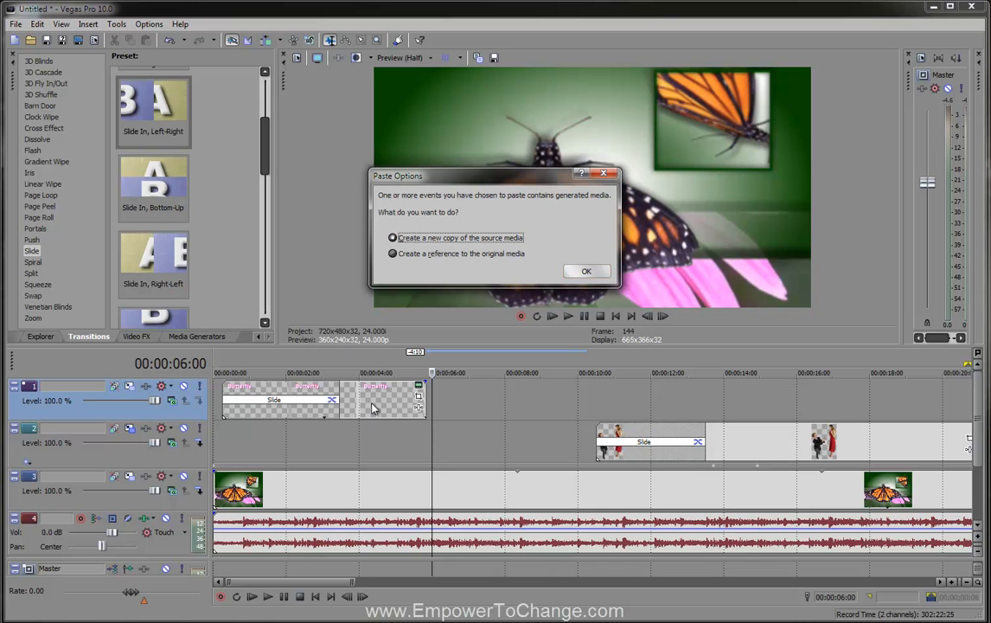
{"action": "left_click", "coordinate": [586, 271]}
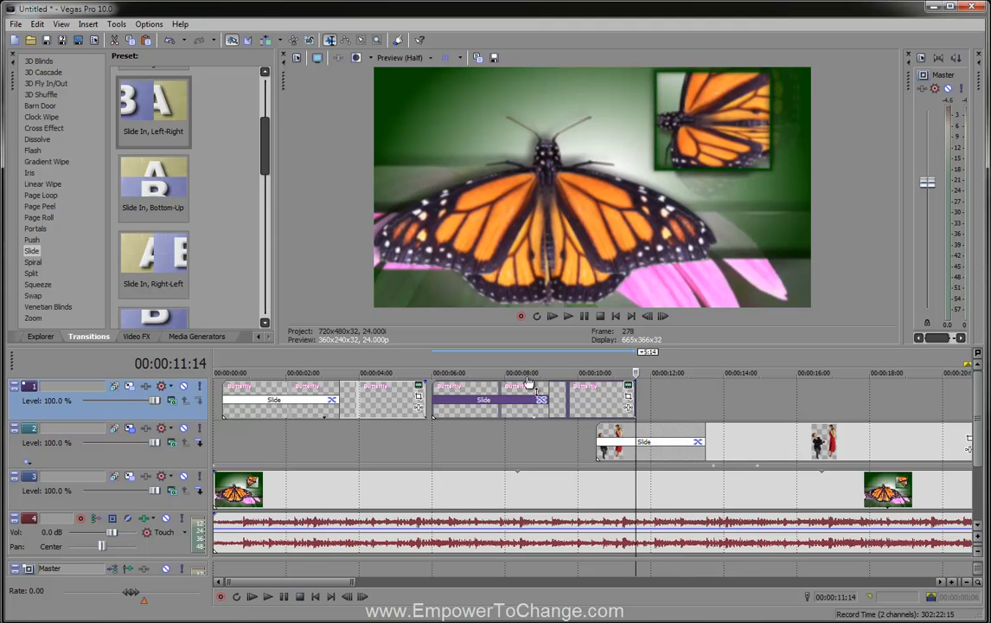
- Shorten the copied title's slide transition to about 0.7 seconds, then open and close its text generator settings
{"action": "left_click_drag", "start_coordinate": [546, 404], "coordinate": [457, 403]}
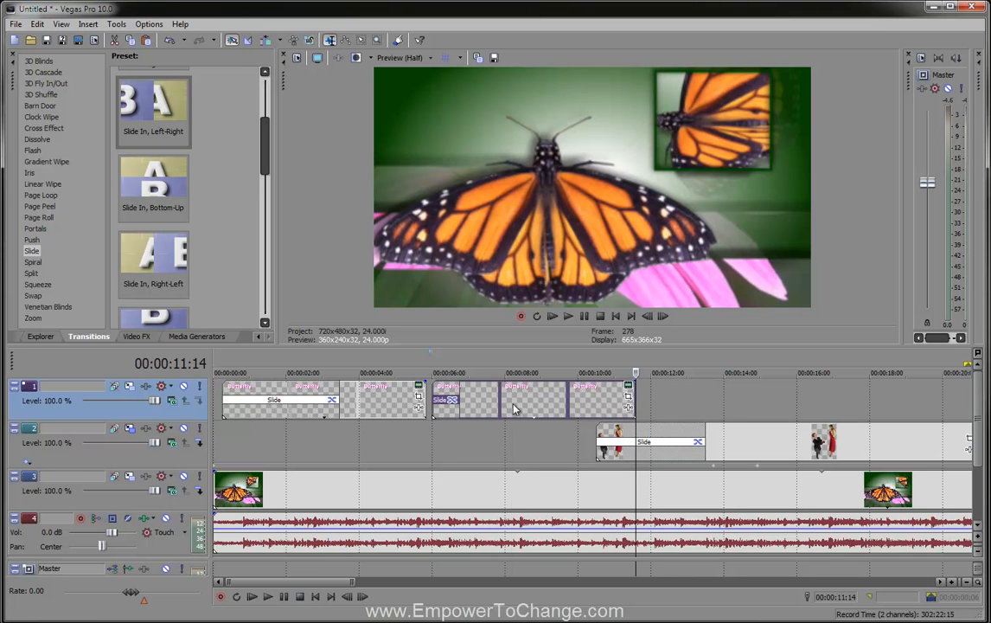
{"action": "left_click", "coordinate": [514, 443]}
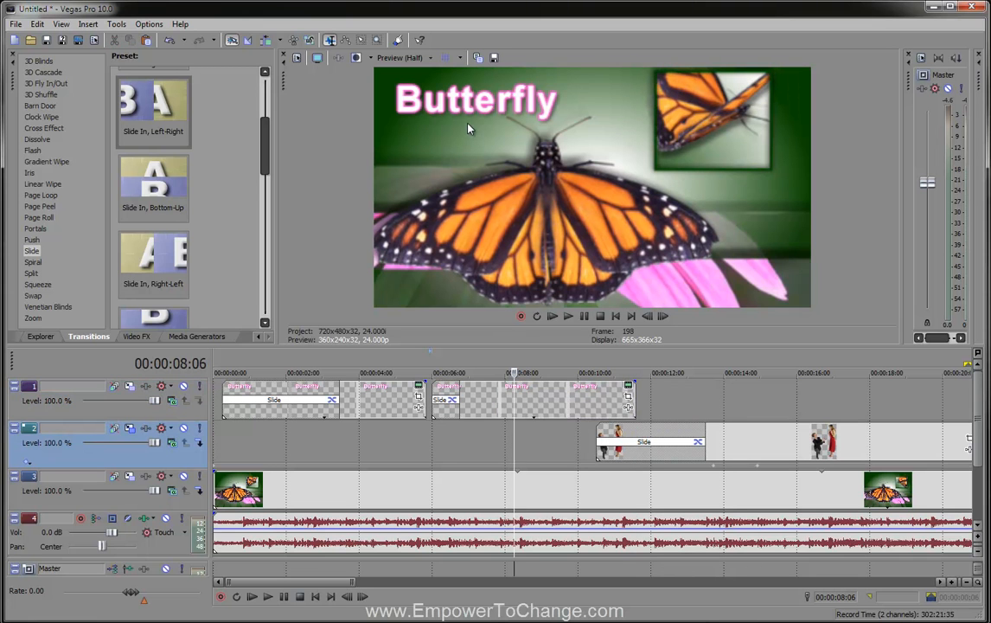
{"action": "left_click", "coordinate": [630, 391]}
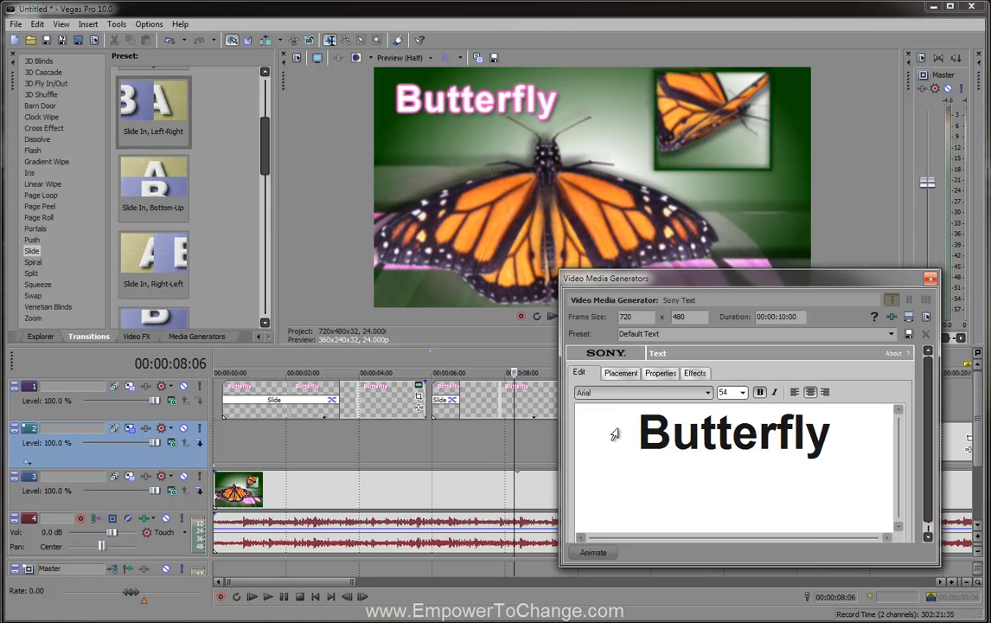
{"action": "left_click", "coordinate": [930, 277]}
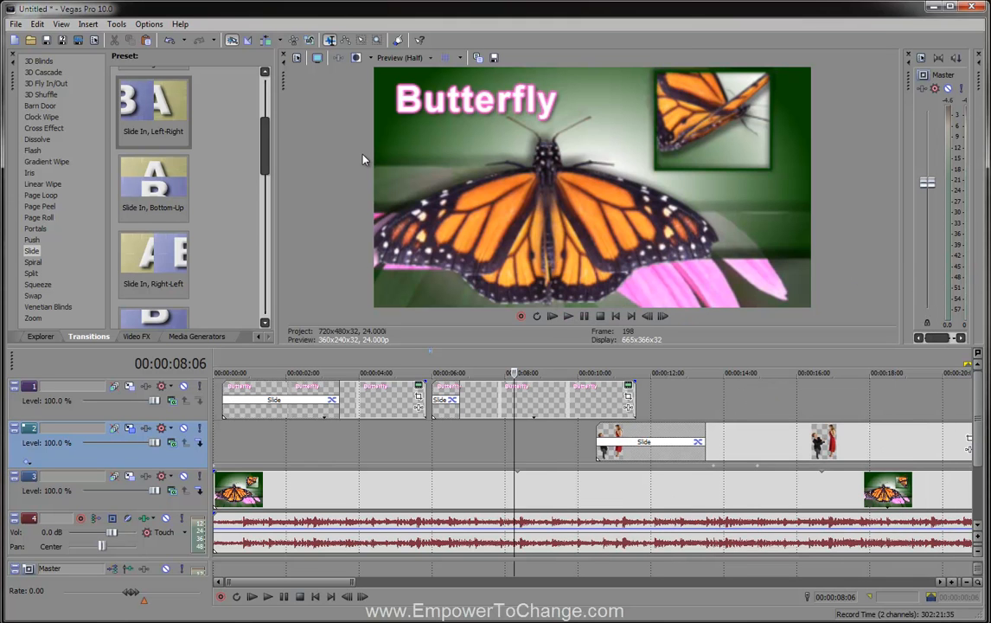
- Open the existing butterfly.veg project and discard the changes to the untitled project
{"action": "left_click", "coordinate": [15, 24]}
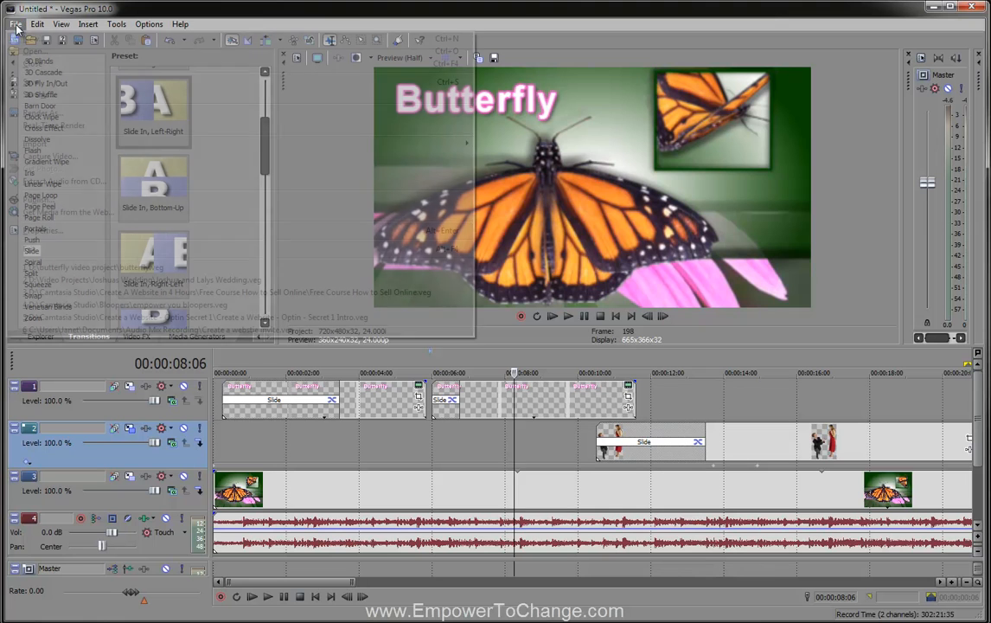
{"action": "left_click", "coordinate": [21, 40]}
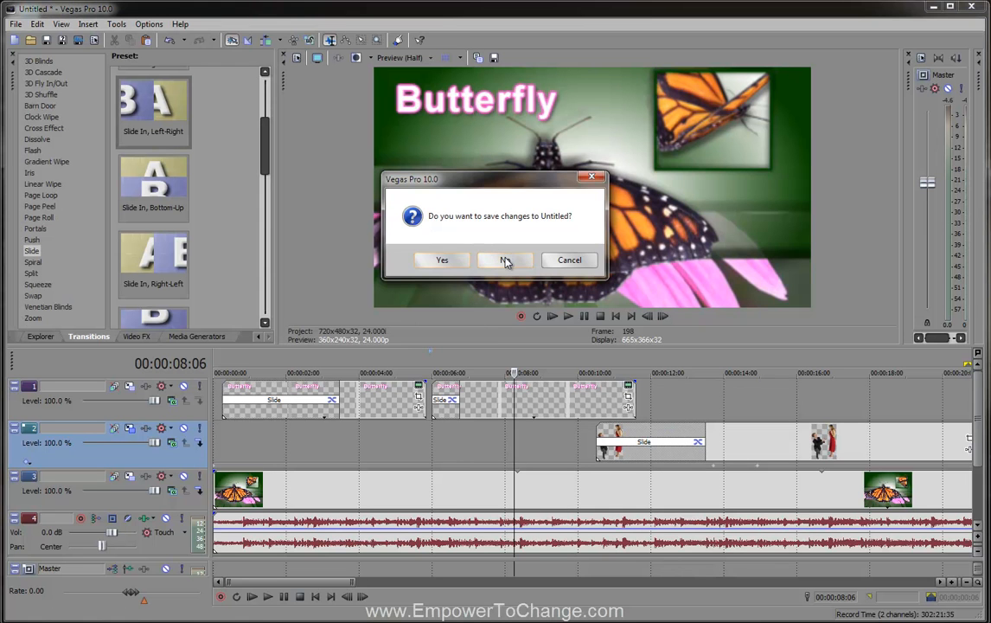
{"action": "left_click", "coordinate": [506, 260]}
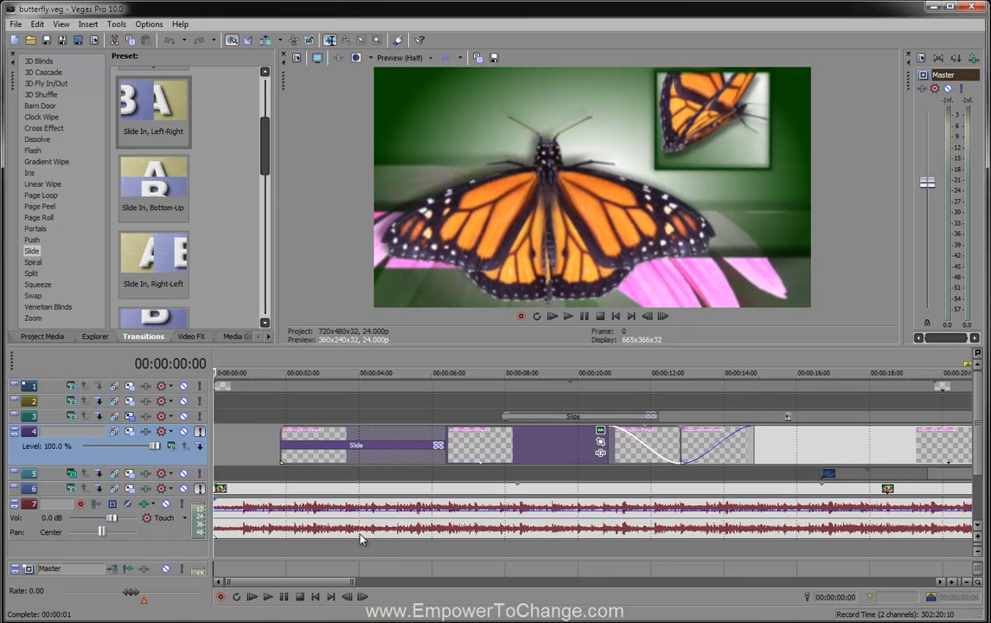
- Turn off solo on tracks 4 and 6 and expand the minimized video tracks 2, 3, 5 and 6
{"action": "scroll", "coordinate": [980, 486], "scroll_direction": "down", "scroll_amount": 1}
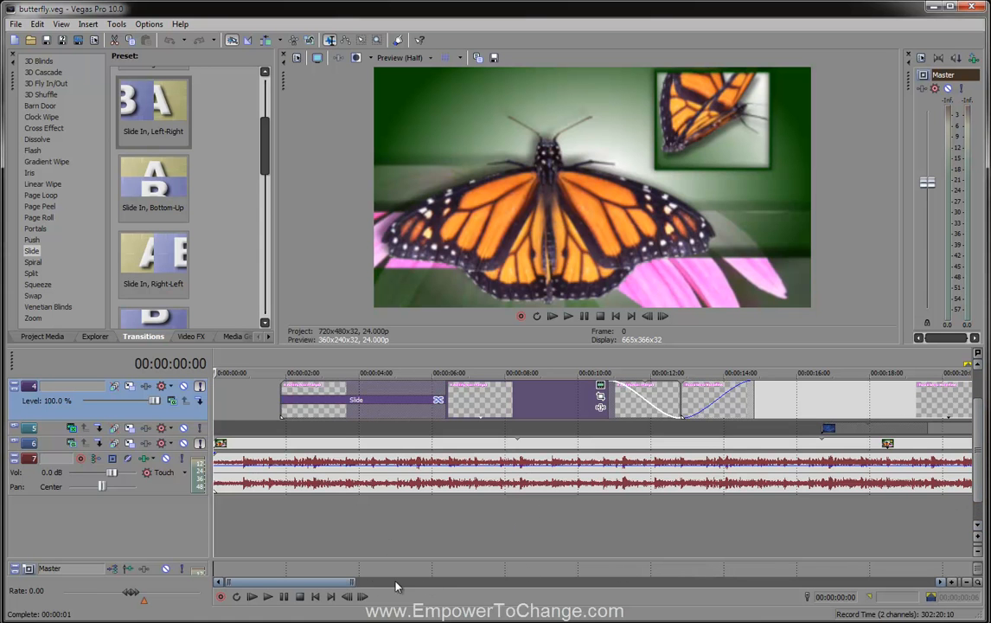
{"action": "left_click_drag", "start_coordinate": [356, 581], "coordinate": [467, 585]}
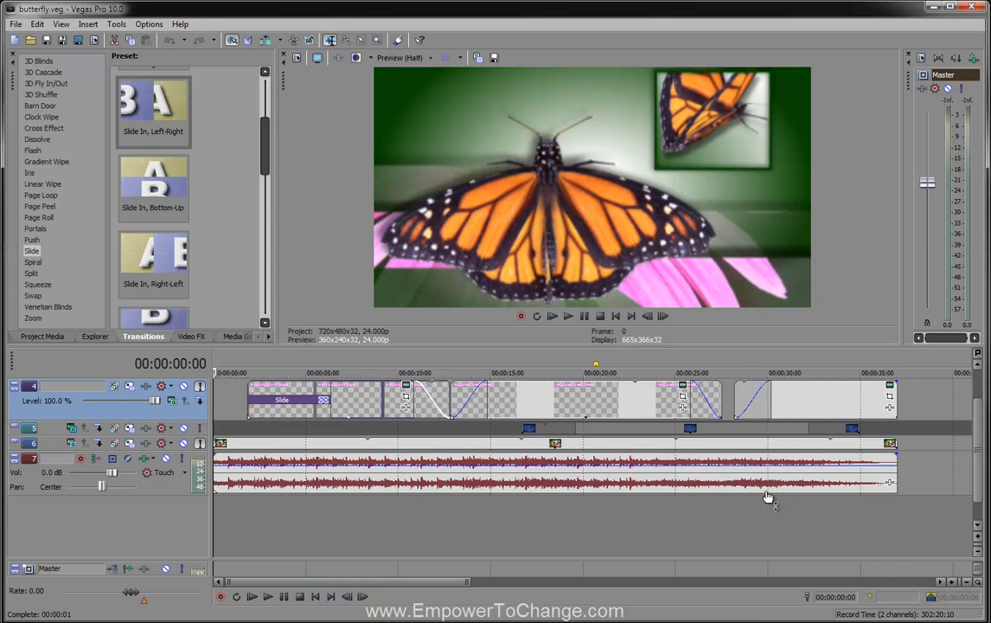
{"action": "left_click_drag", "start_coordinate": [975, 439], "coordinate": [978, 412]}
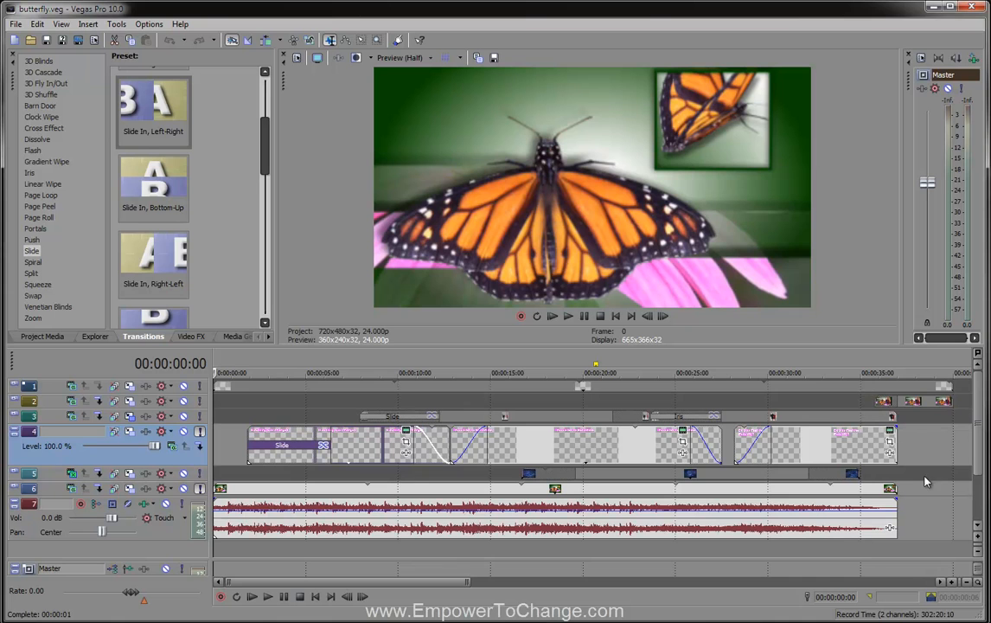
{"action": "left_click_drag", "start_coordinate": [467, 582], "coordinate": [478, 582]}
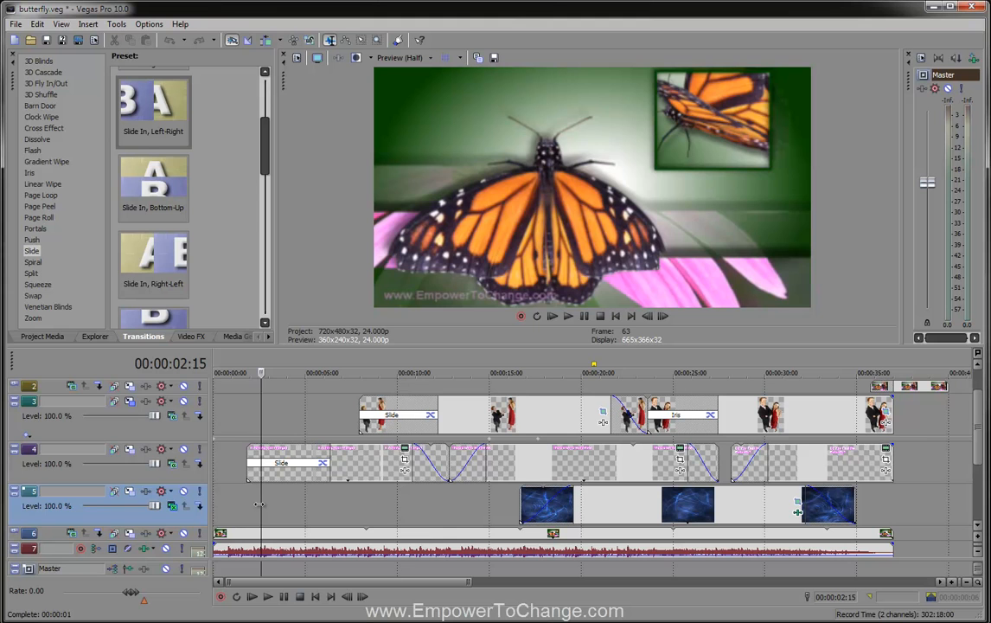
{"action": "left_click_drag", "start_coordinate": [260, 504], "coordinate": [215, 504]}
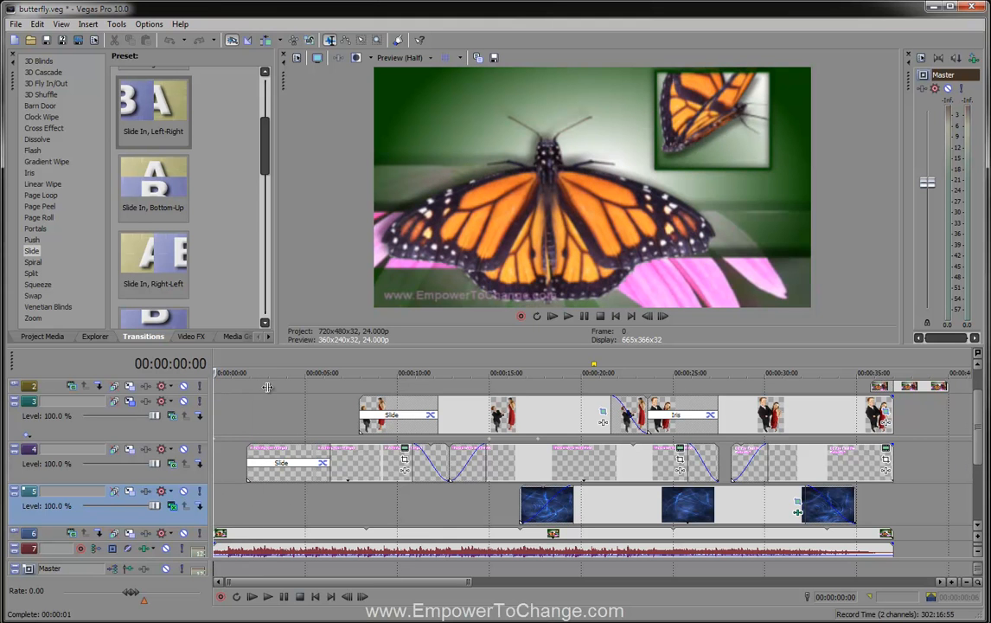
{"action": "left_click", "coordinate": [16, 385]}
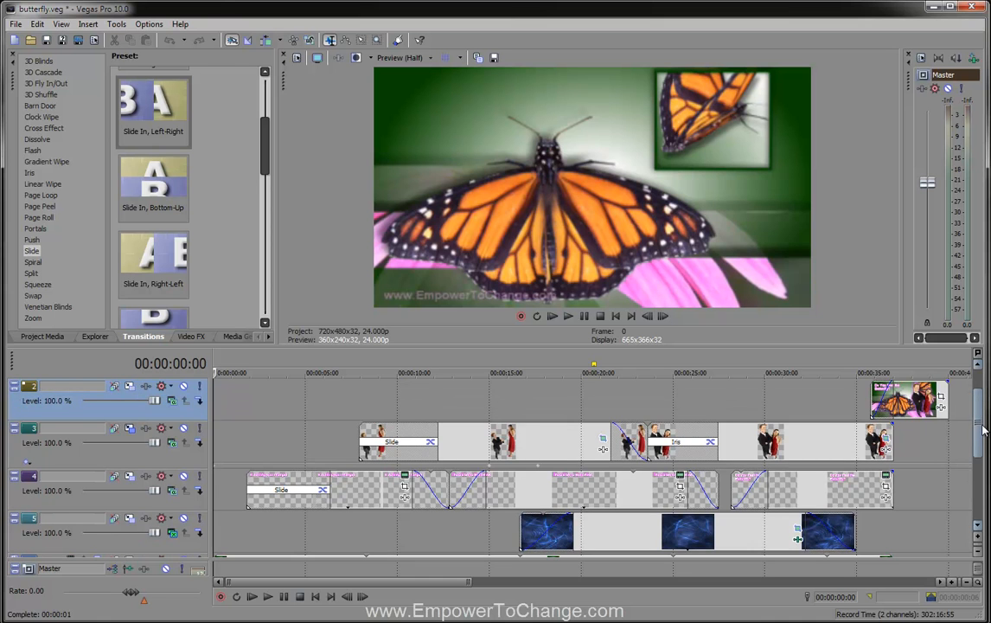
{"action": "scroll", "coordinate": [983, 430], "scroll_direction": "down", "scroll_amount": 3}
{"action": "scroll", "coordinate": [983, 429], "scroll_direction": "up", "scroll_amount": 1}
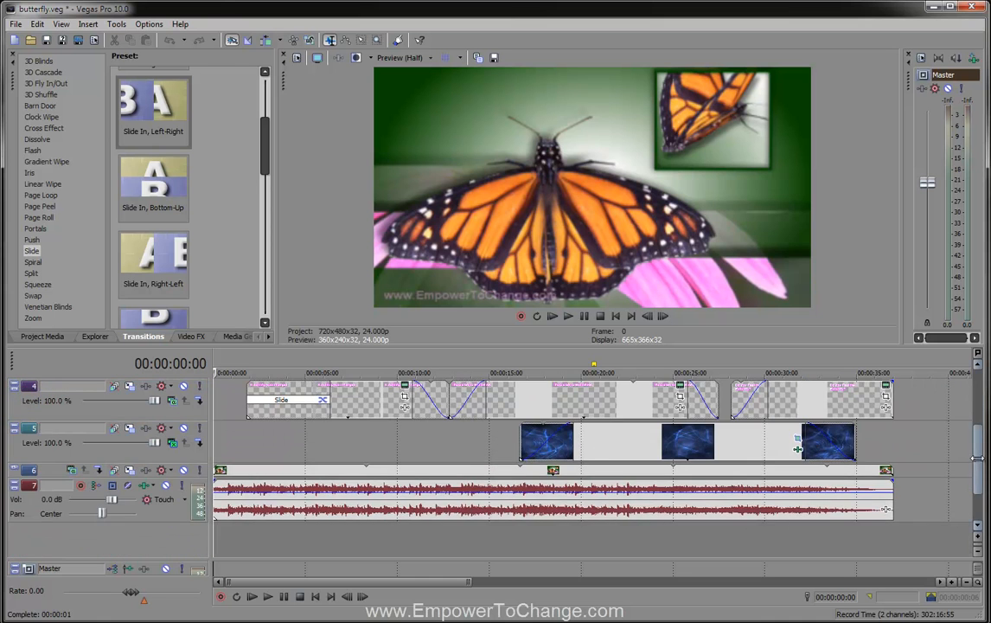
{"action": "scroll", "coordinate": [980, 447], "scroll_direction": "up", "scroll_amount": 1}
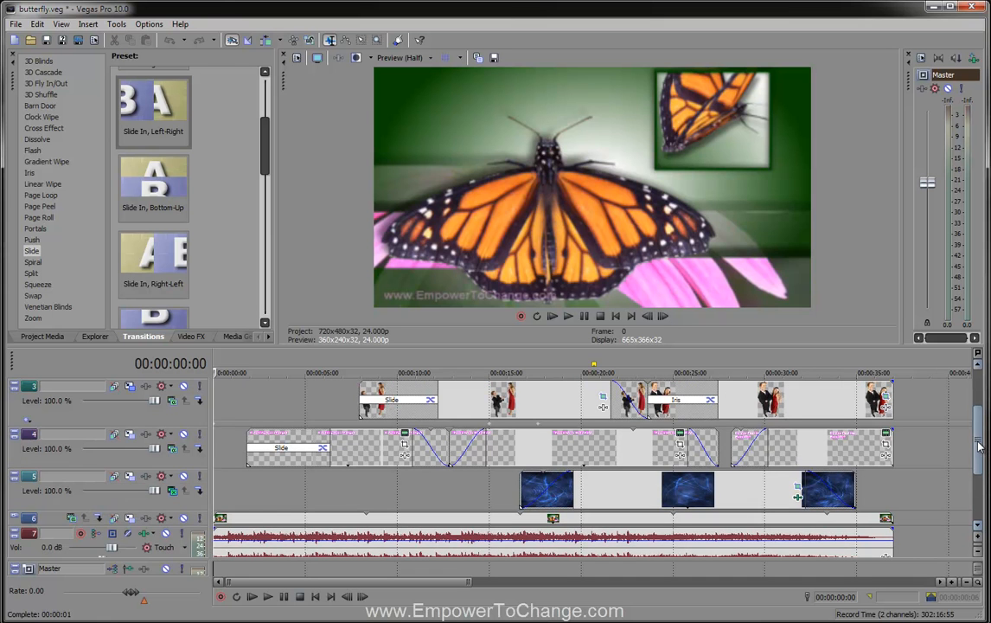
{"action": "left_click", "coordinate": [14, 519]}
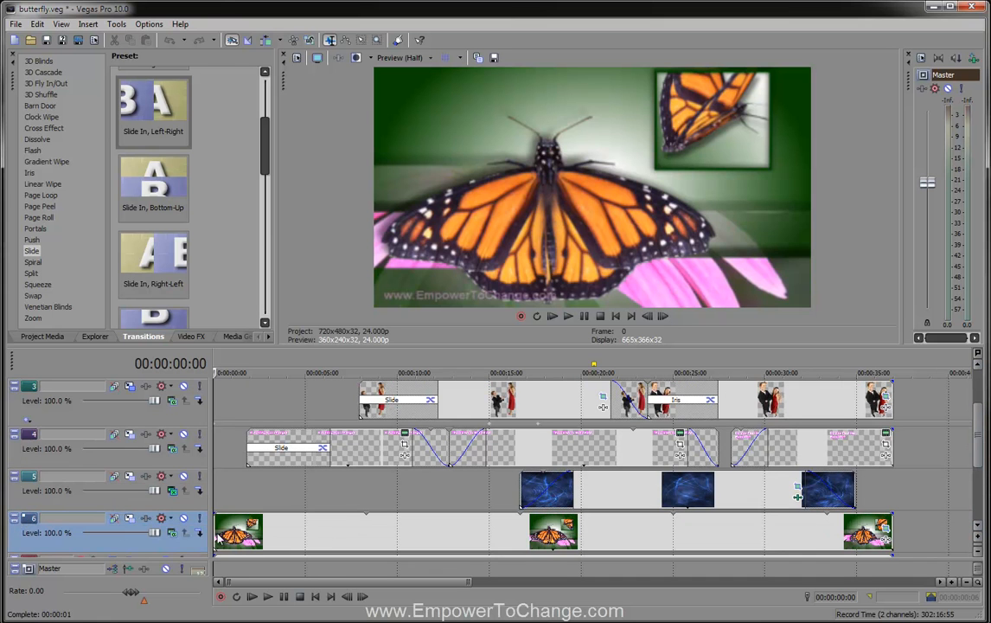
- Review the composition from the start to about 00:00:20:20, examining the butterfly background, titles, couple's slide-in and blue overlay
{"action": "left_click", "coordinate": [344, 533]}
{"action": "left_click", "coordinate": [230, 530]}
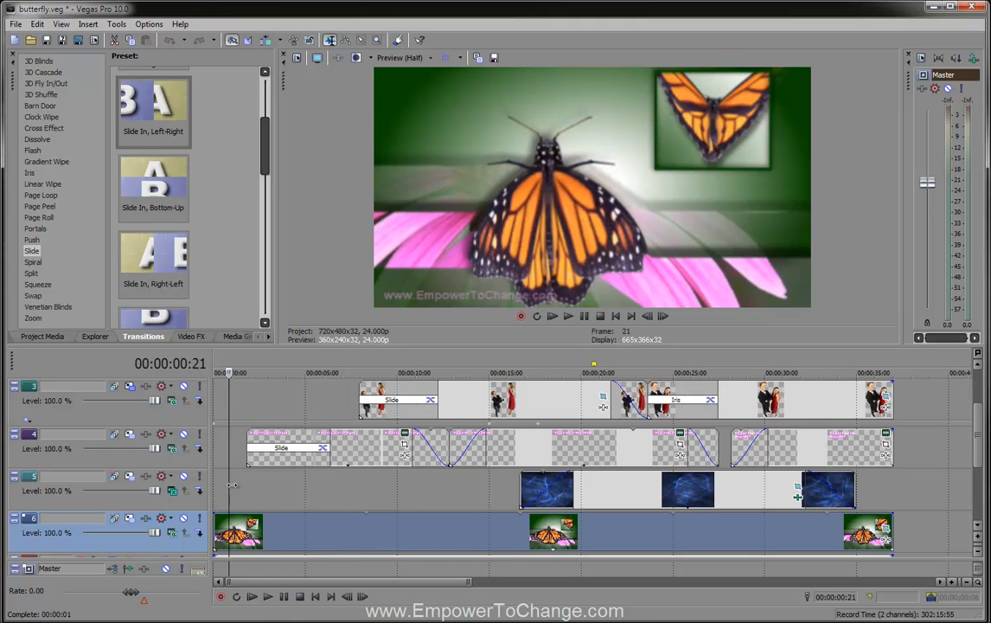
{"action": "left_click", "coordinate": [246, 486]}
{"action": "left_click_drag", "start_coordinate": [247, 485], "coordinate": [372, 489]}
{"action": "left_click", "coordinate": [398, 402]}
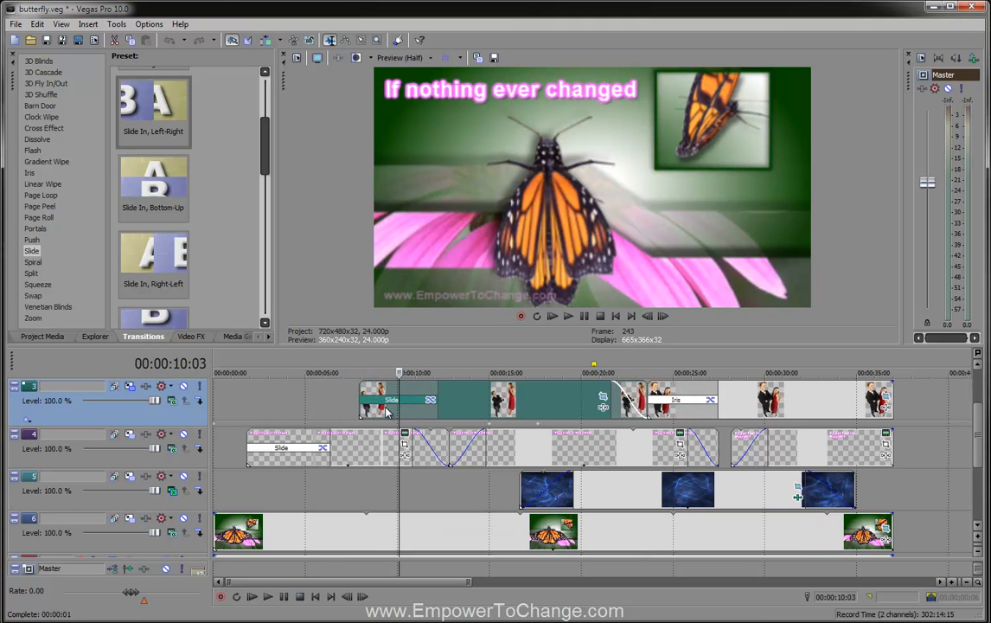
{"action": "left_click_drag", "start_coordinate": [400, 480], "coordinate": [457, 481]}
{"action": "left_click", "coordinate": [400, 478]}
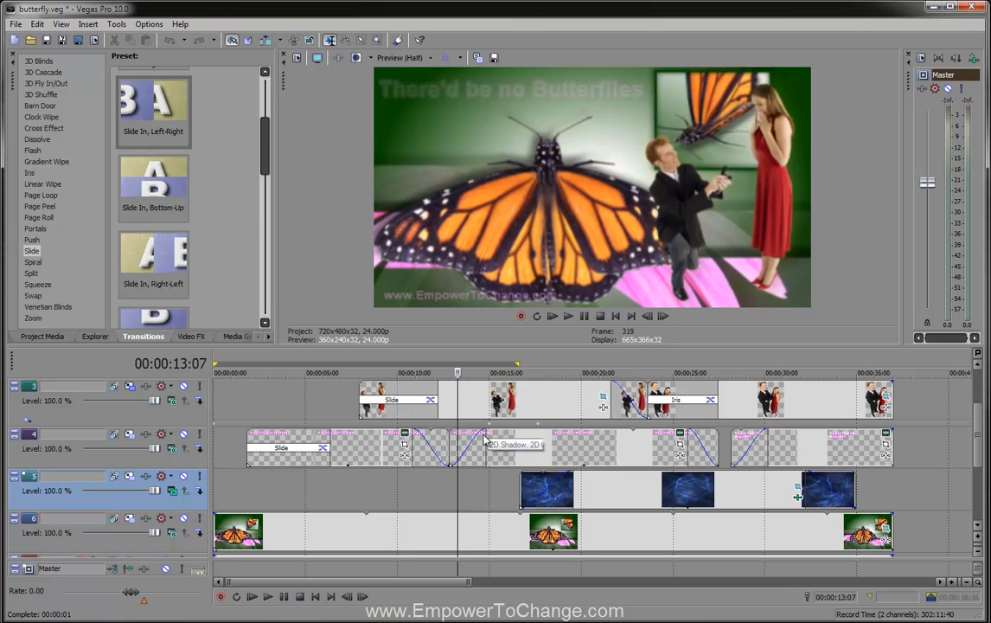
{"action": "left_click_drag", "start_coordinate": [459, 481], "coordinate": [489, 481]}
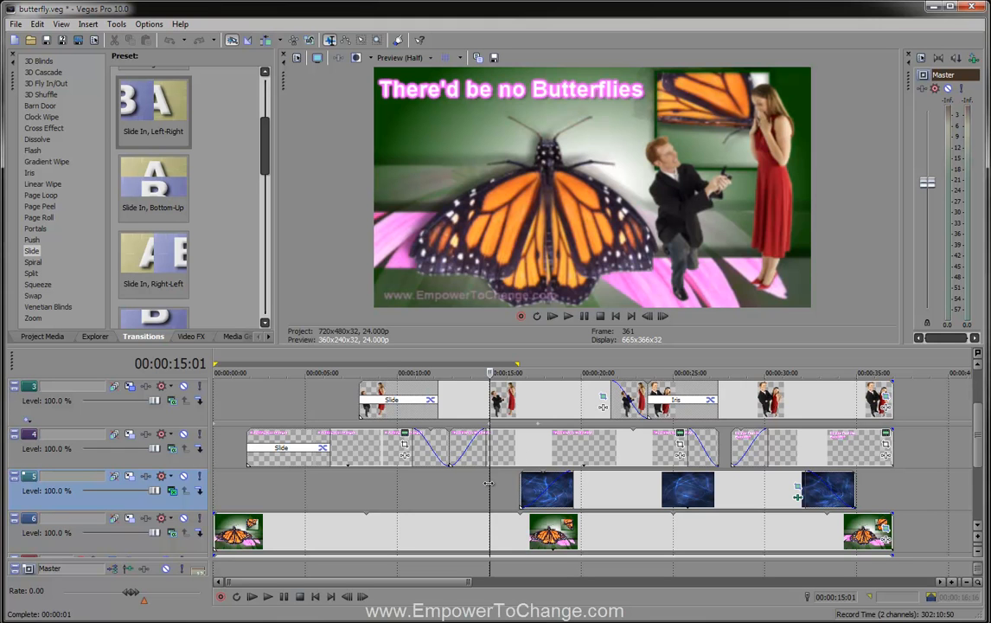
{"action": "left_click_drag", "start_coordinate": [490, 482], "coordinate": [596, 490]}
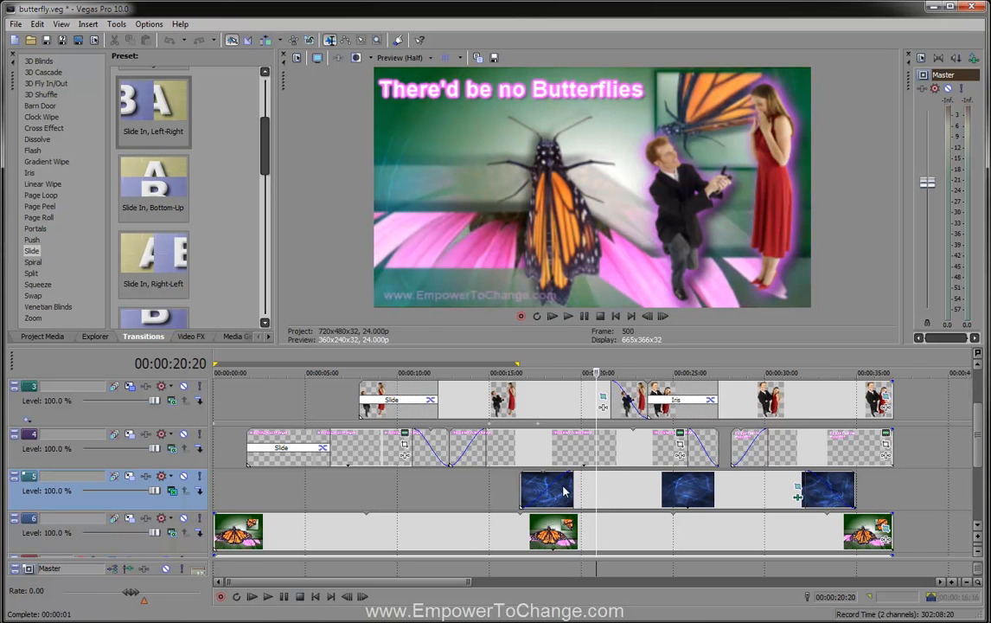
- Solo track 5 and compare its blue background clip with the Pan/Crop mask disabled and enabled
{"action": "left_click", "coordinate": [609, 494]}
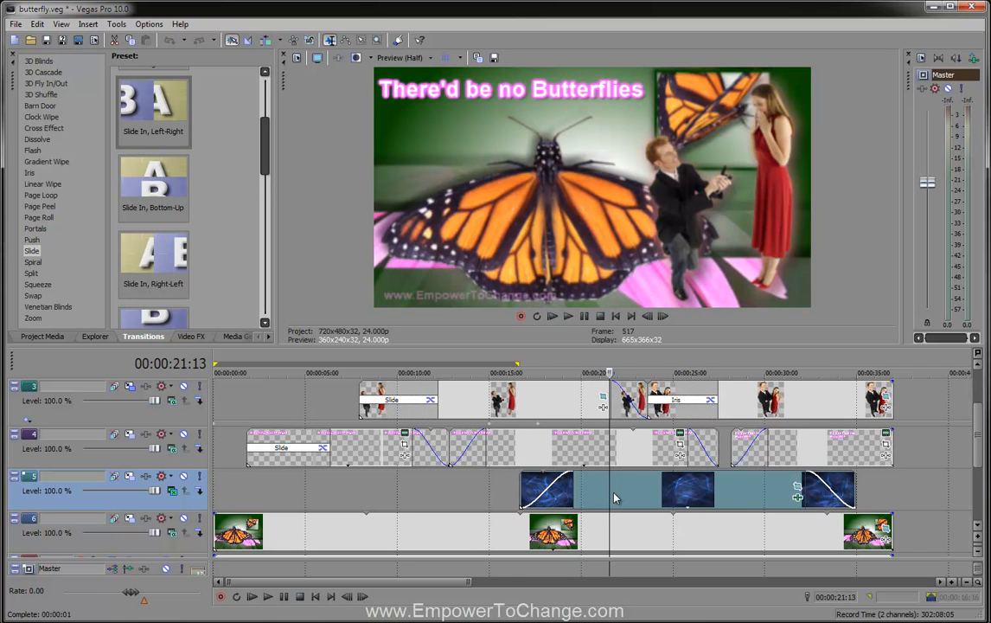
{"action": "left_click", "coordinate": [199, 475]}
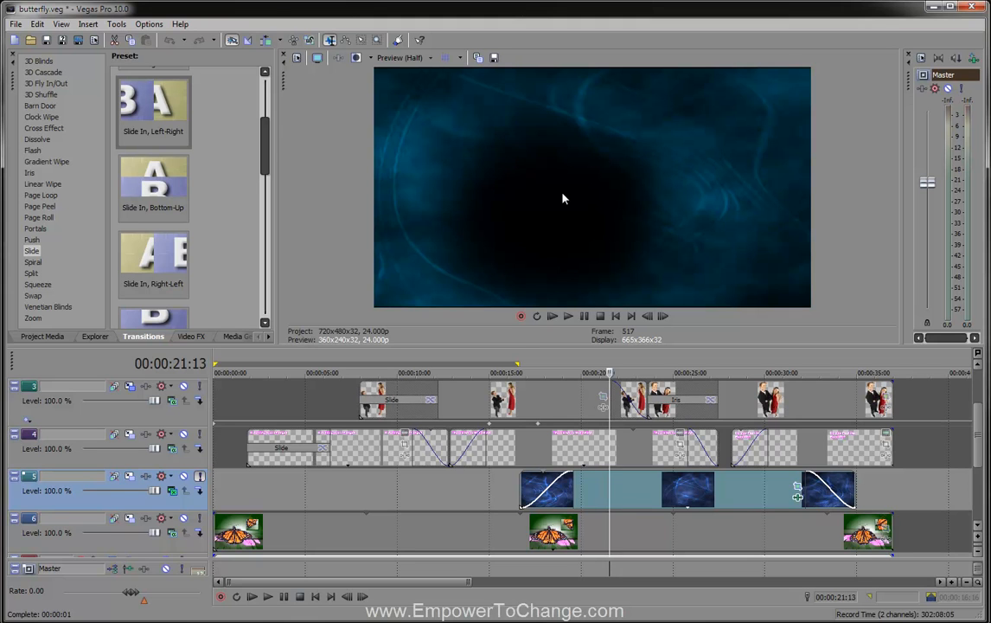
{"action": "left_click", "coordinate": [352, 458]}
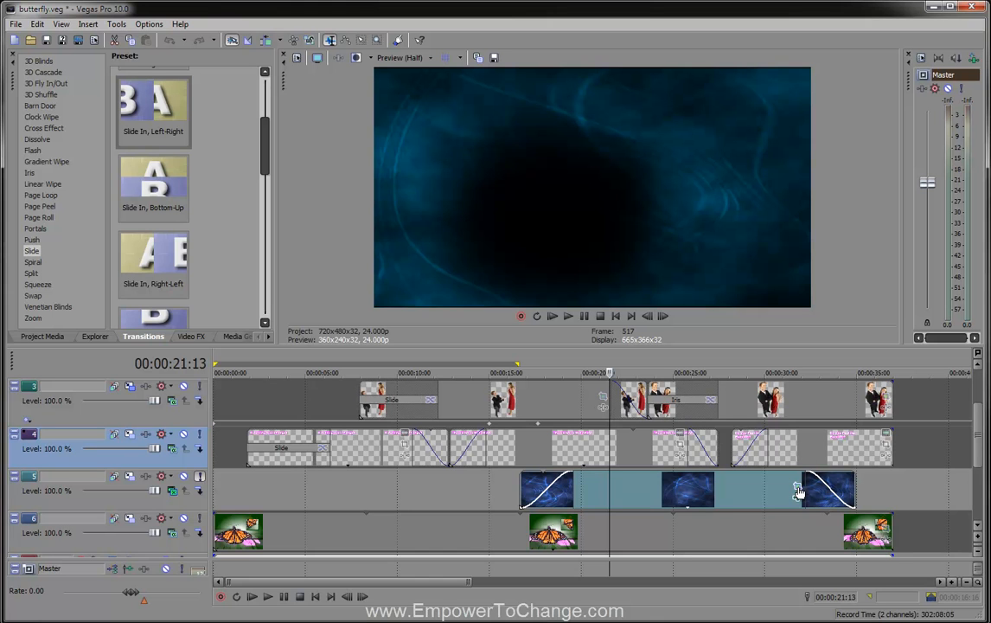
{"action": "left_click", "coordinate": [796, 489]}
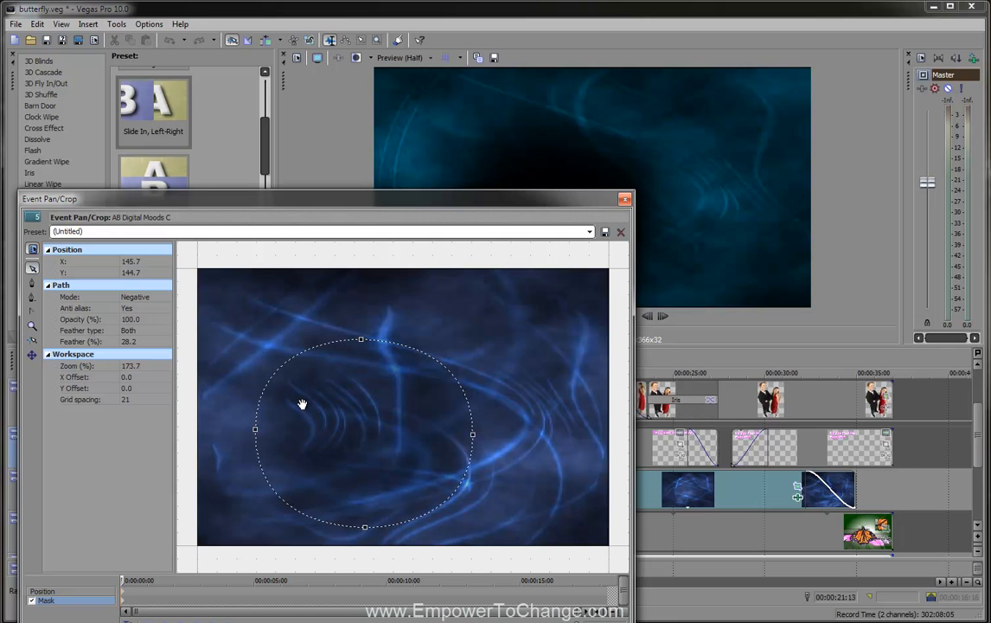
{"action": "left_click", "coordinate": [32, 600]}
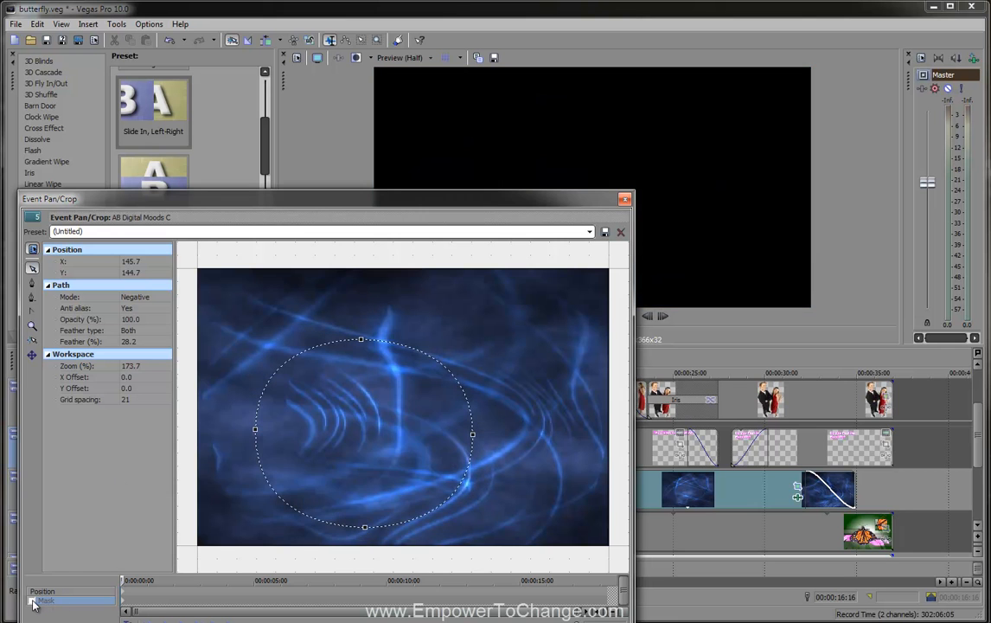
{"action": "left_click", "coordinate": [32, 600]}
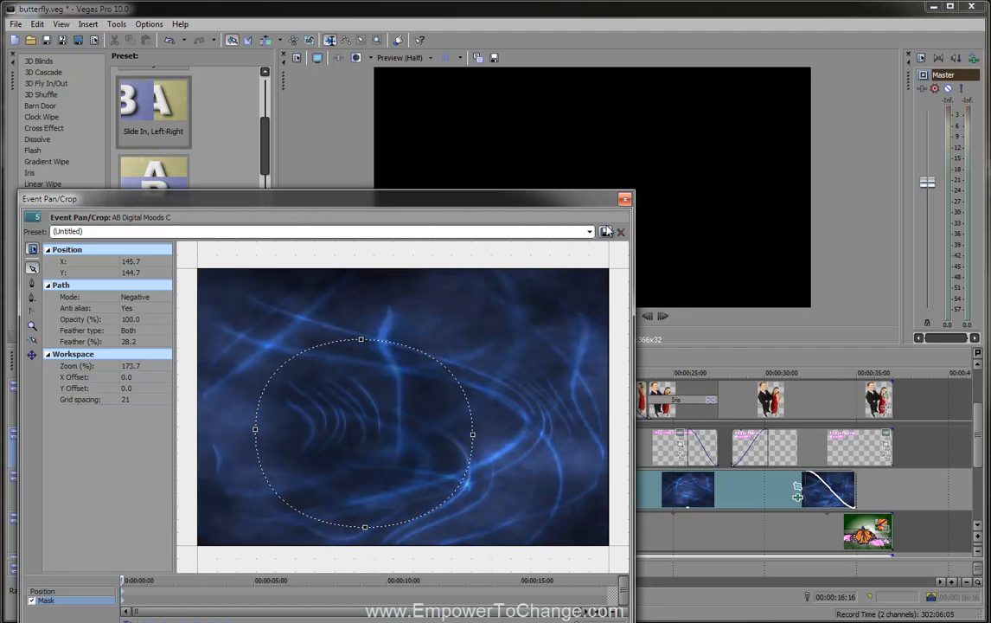
{"action": "left_click", "coordinate": [624, 199]}
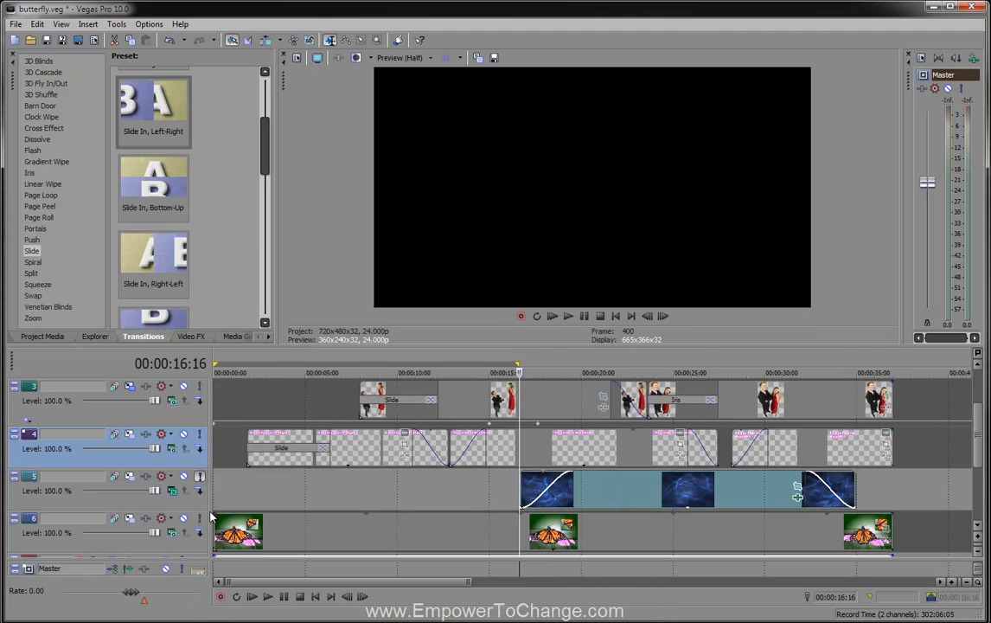
- Unsolo track 5 and compare the blue clip's Pan/Crop mask with the composited frames around 00:00:24:00
{"action": "left_click", "coordinate": [187, 451]}
{"action": "left_click", "coordinate": [798, 487]}
{"action": "left_click_drag", "start_coordinate": [561, 198], "coordinate": [546, 239]}
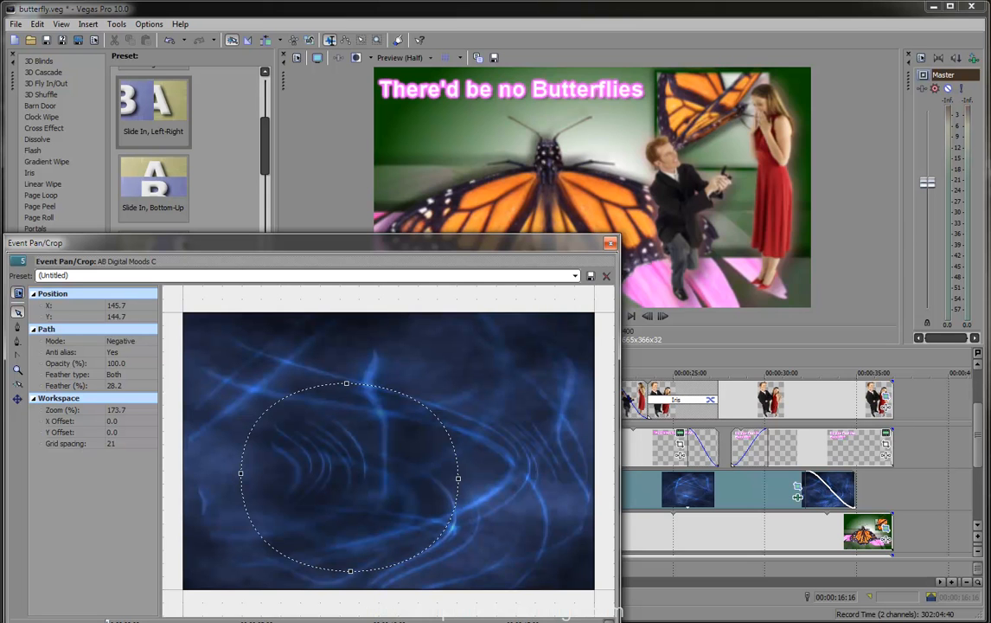
{"action": "left_click", "coordinate": [668, 571]}
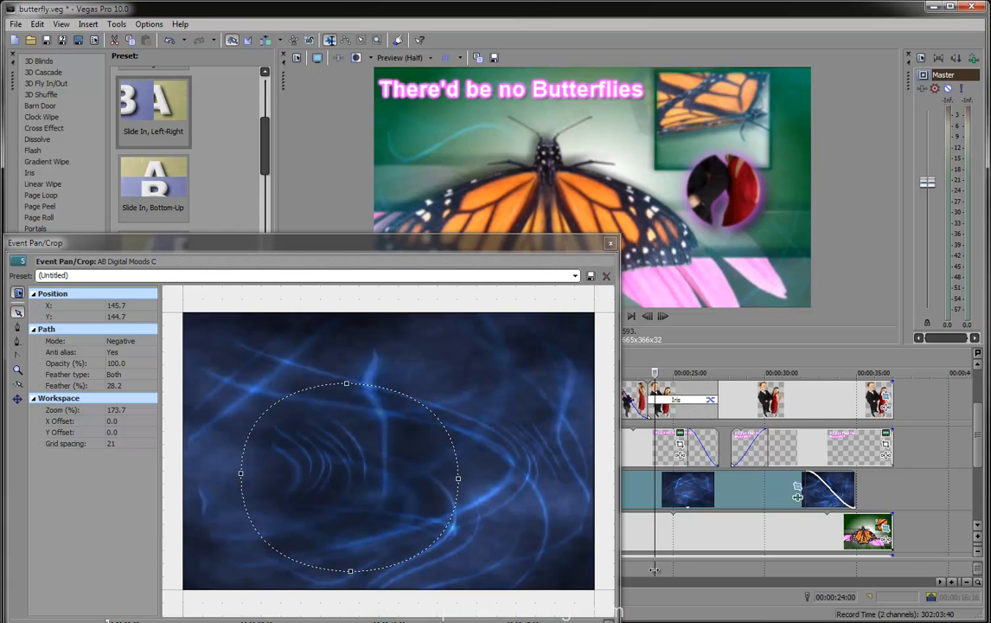
{"action": "left_click", "coordinate": [665, 569]}
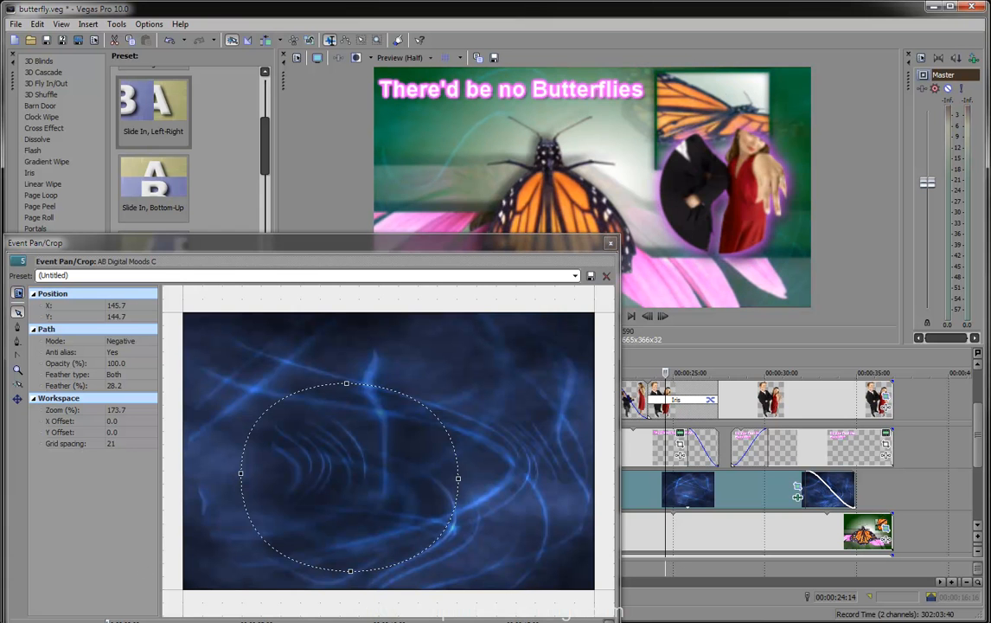
{"action": "key", "text": "space"}
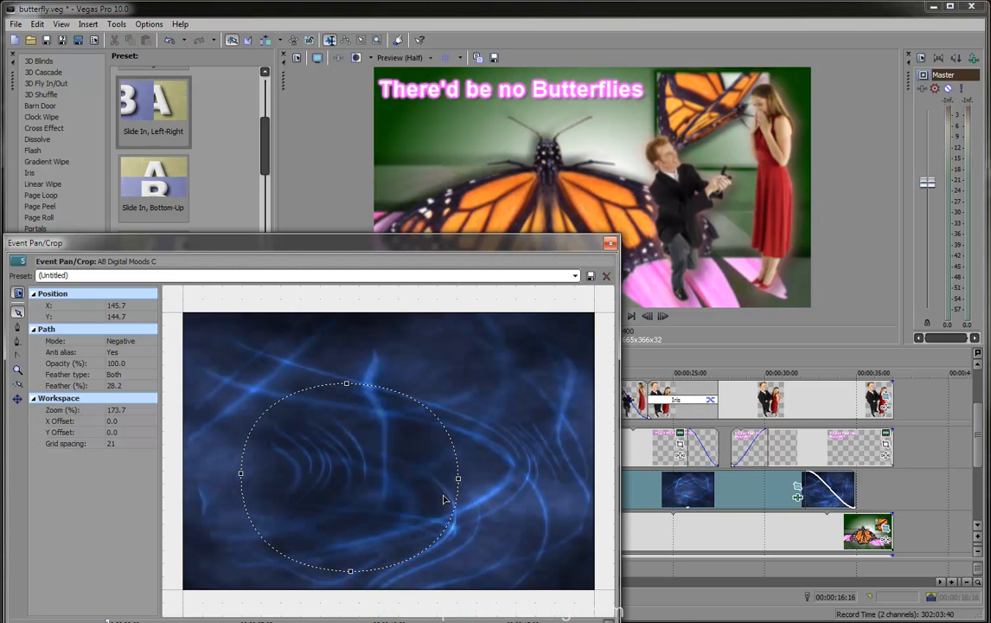
{"action": "left_click", "coordinate": [655, 570]}
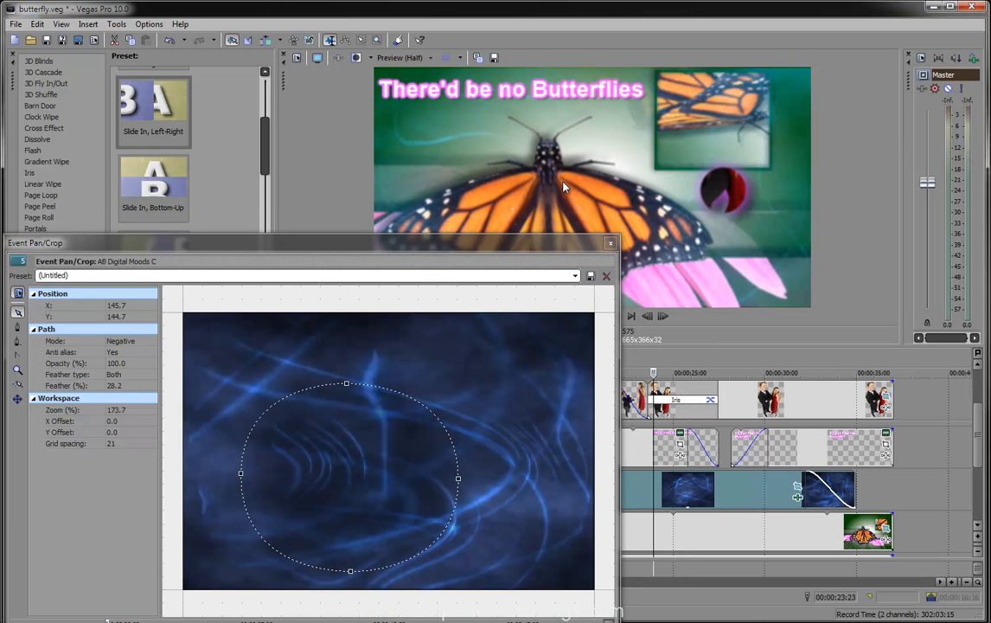
{"action": "left_click_drag", "start_coordinate": [511, 245], "coordinate": [515, 290]}
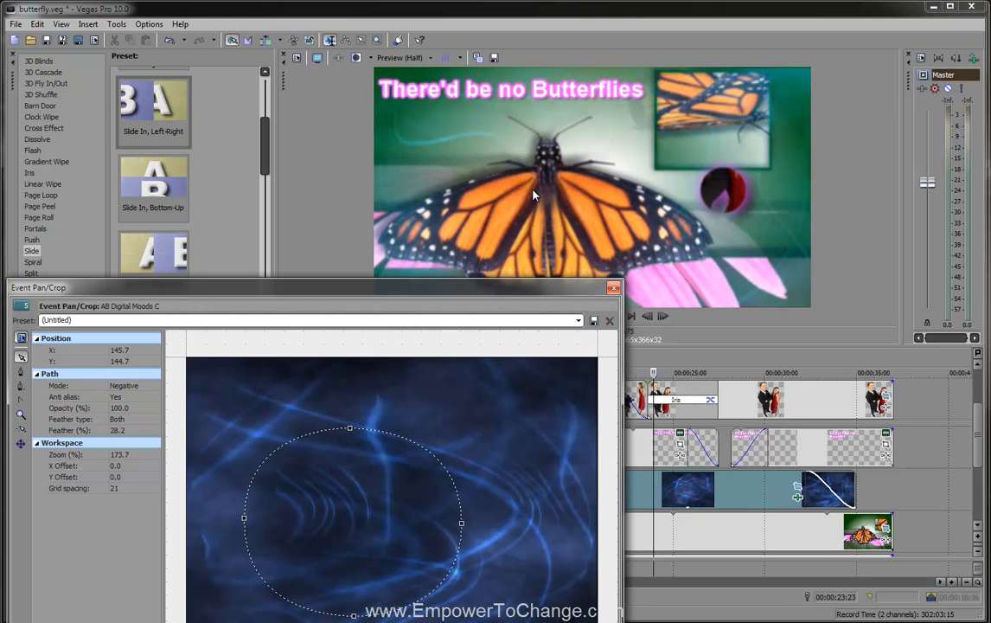
{"action": "left_click", "coordinate": [390, 438]}
{"action": "left_click_drag", "start_coordinate": [575, 287], "coordinate": [601, 174]}
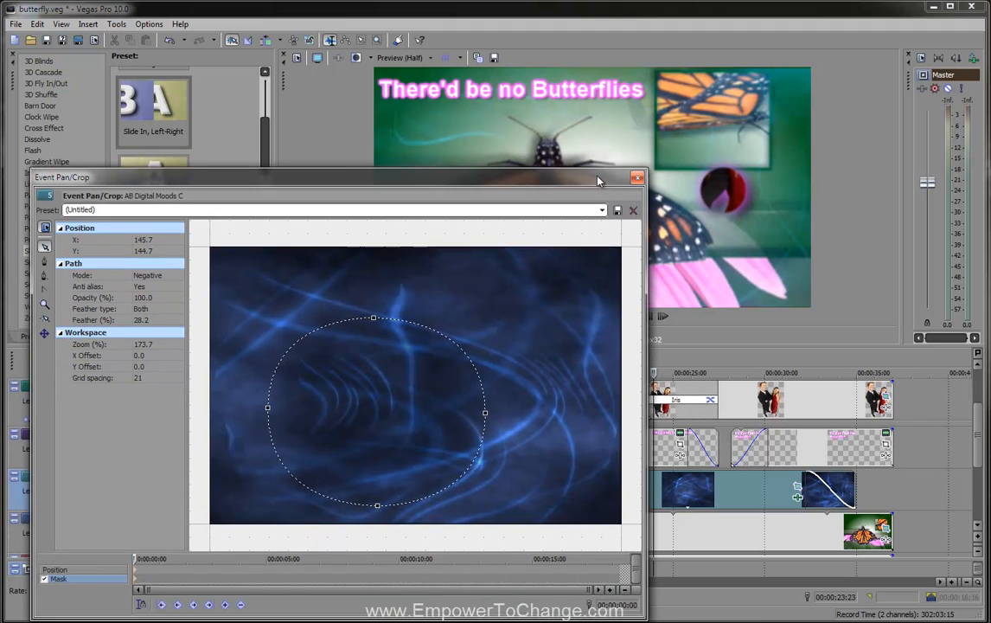
{"action": "left_click", "coordinate": [637, 178]}
- Check the blue overlay on track 5 soloed, unsolo it, and set the track's compositing mode to Overlay
{"action": "left_click", "coordinate": [201, 476]}
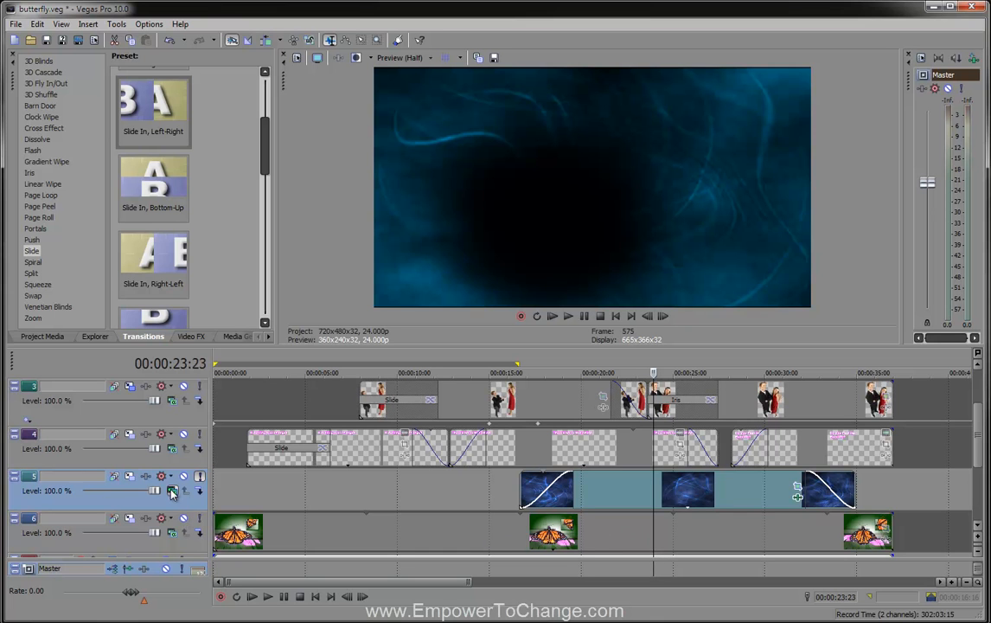
{"action": "left_click", "coordinate": [199, 479]}
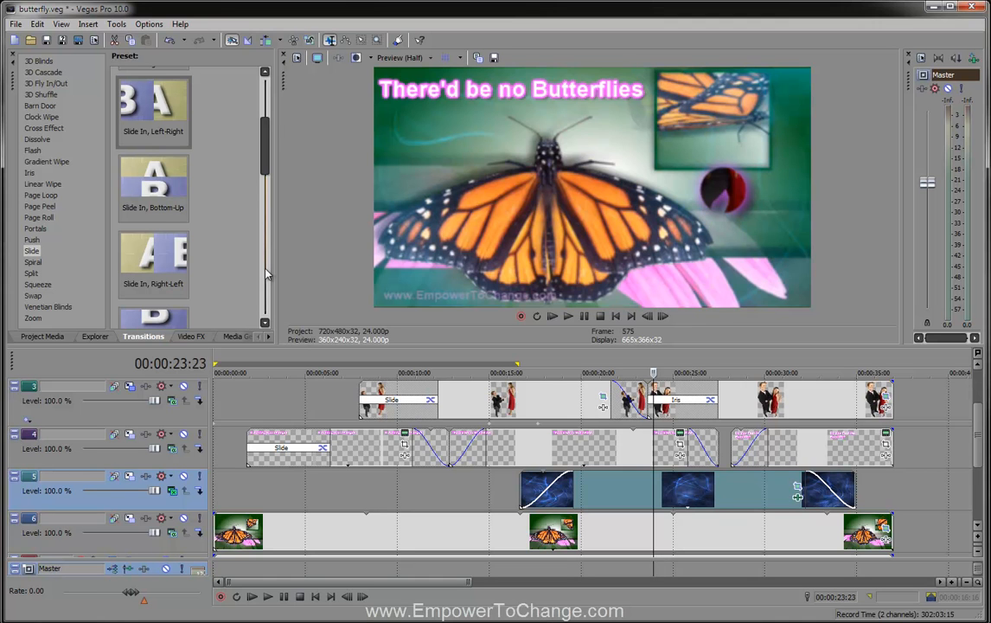
{"action": "left_click", "coordinate": [172, 490]}
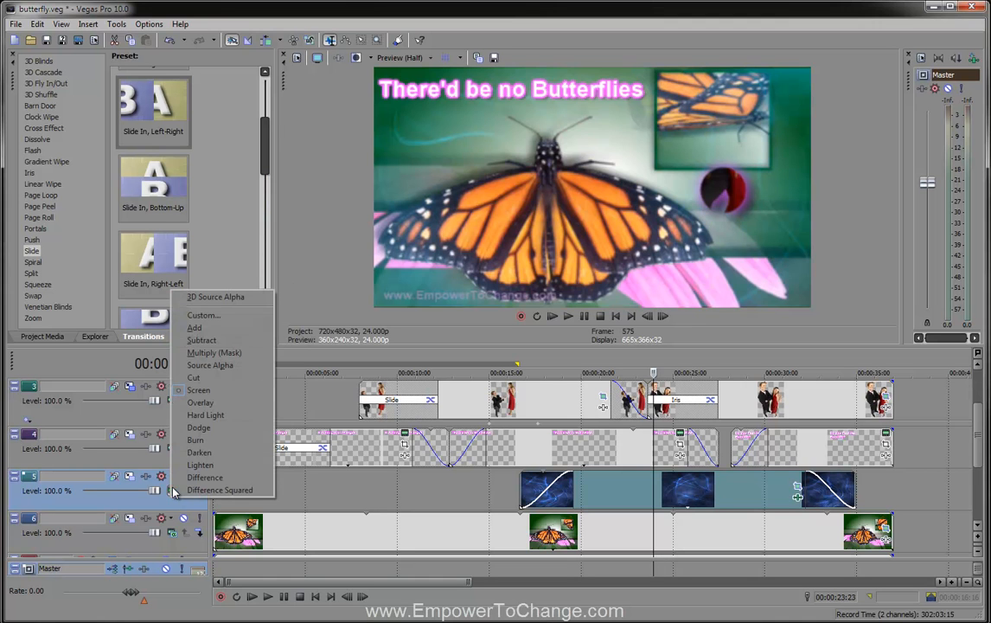
{"action": "left_click", "coordinate": [200, 403]}
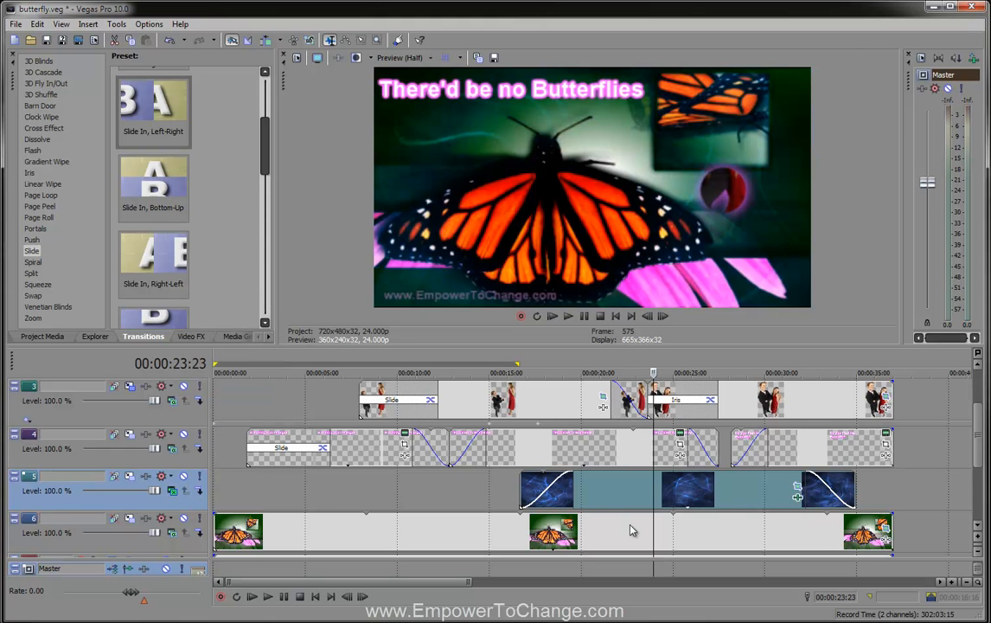
- Set track 5's compositing mode to Screen and play the blue overlay from 00:00:23:23
{"action": "left_click", "coordinate": [173, 493]}
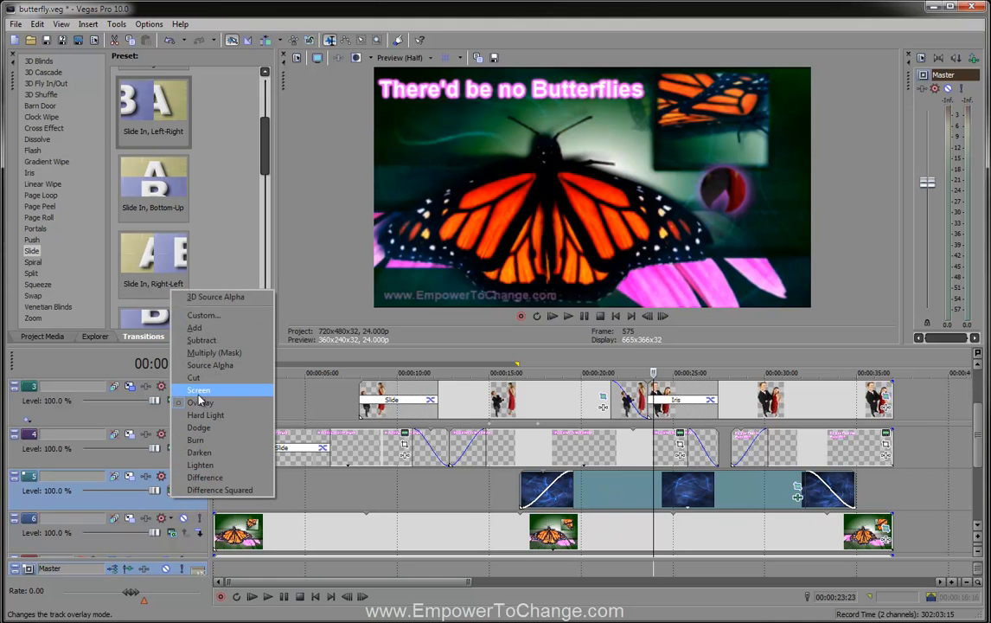
{"action": "left_click", "coordinate": [199, 391]}
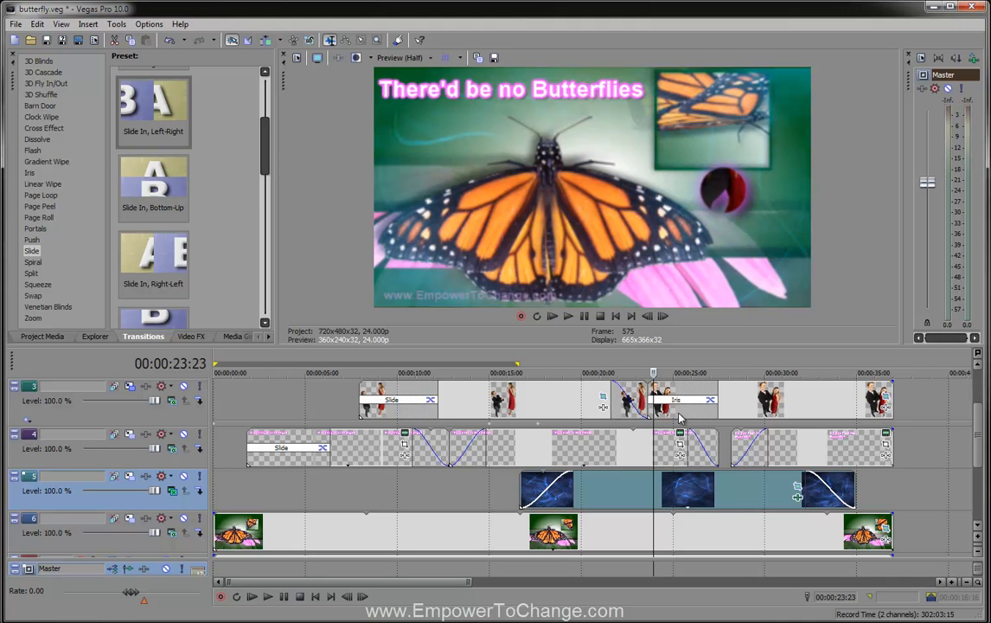
{"action": "key", "text": "space"}
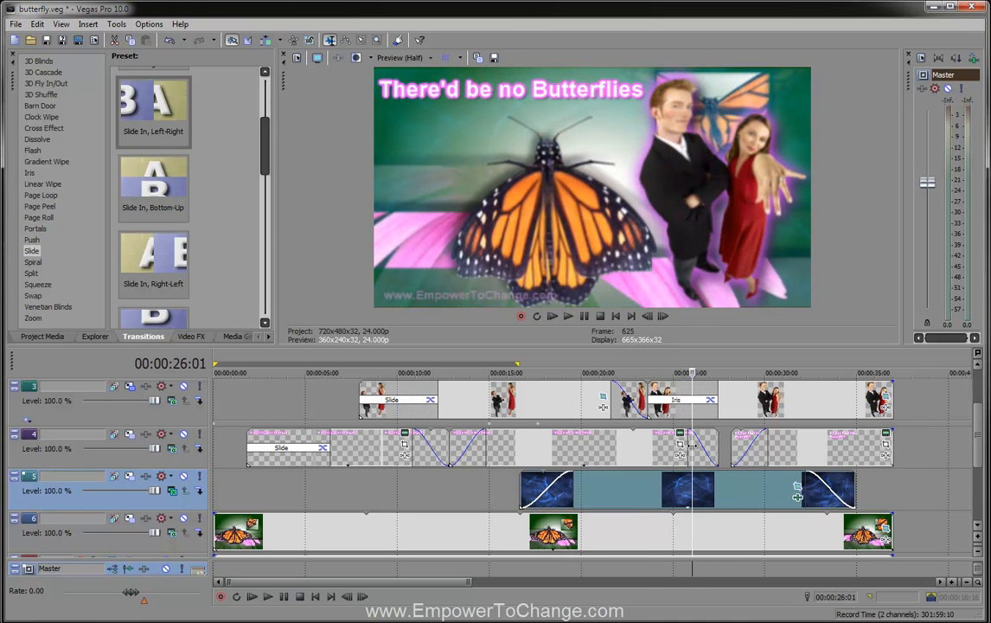
- Review the couple's clip and the "Do You Feel the Butterfly?" title's fade-in around 00:00:31:00
{"action": "left_click", "coordinate": [789, 391]}
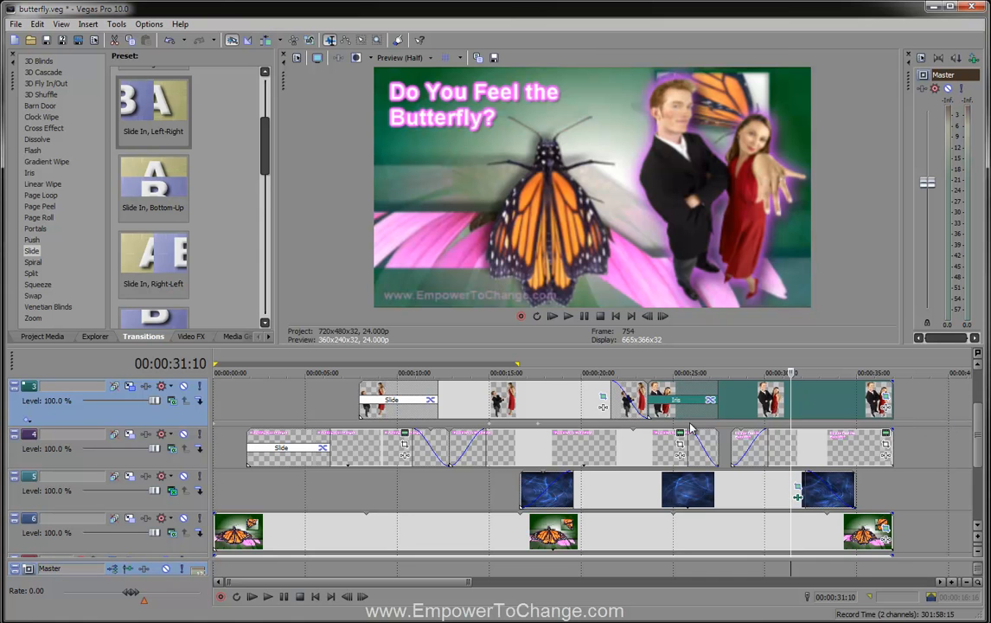
{"action": "left_click", "coordinate": [640, 416]}
{"action": "left_click", "coordinate": [765, 432]}
{"action": "left_click", "coordinate": [785, 432]}
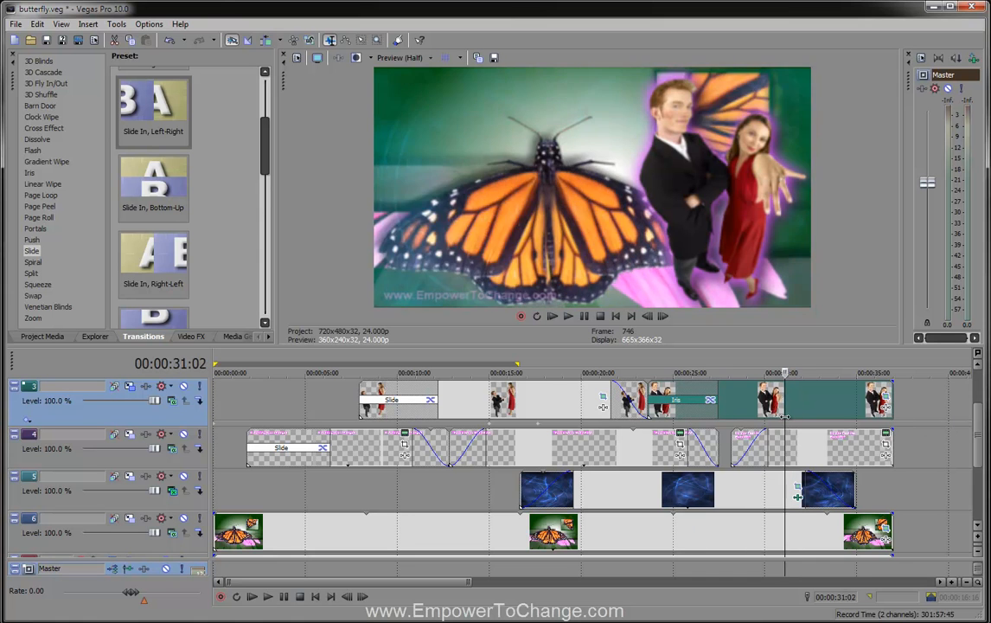
{"action": "left_click", "coordinate": [775, 431]}
{"action": "key", "text": "space"}
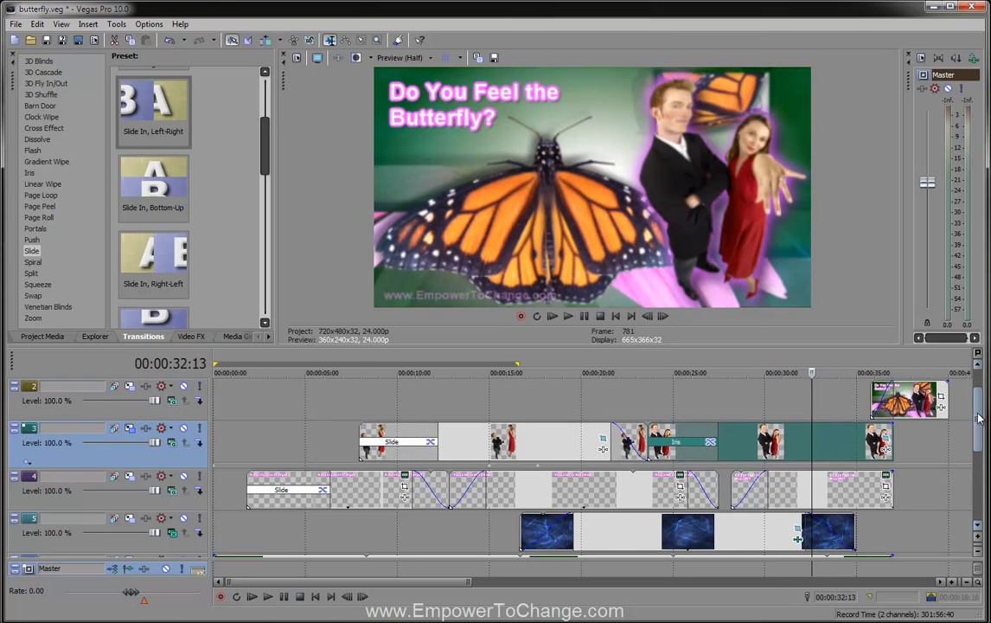
{"action": "scroll", "coordinate": [956, 418], "scroll_direction": "up", "scroll_amount": 2}
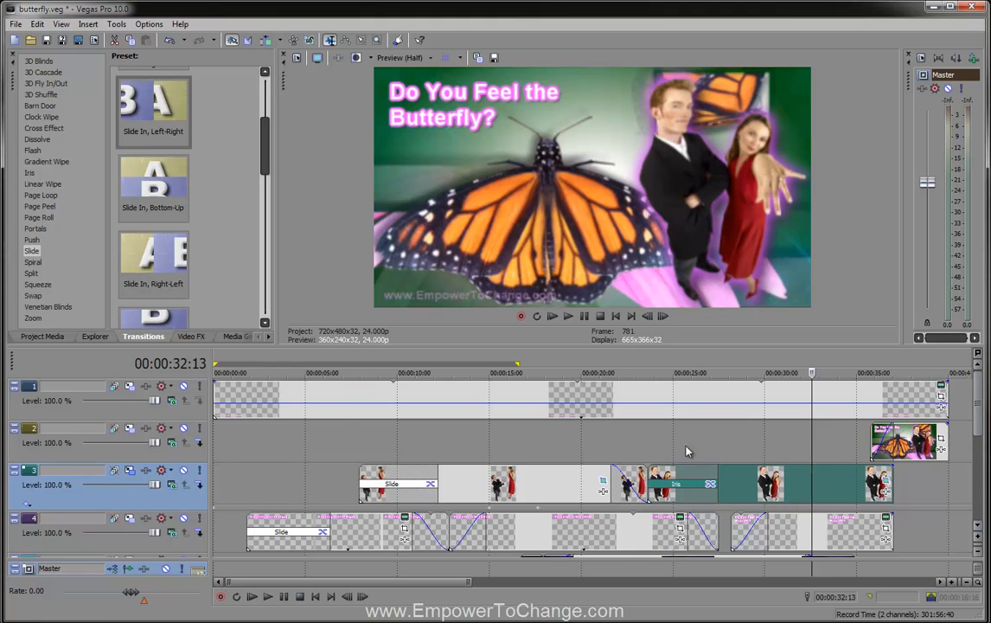
{"action": "left_click", "coordinate": [323, 428]}
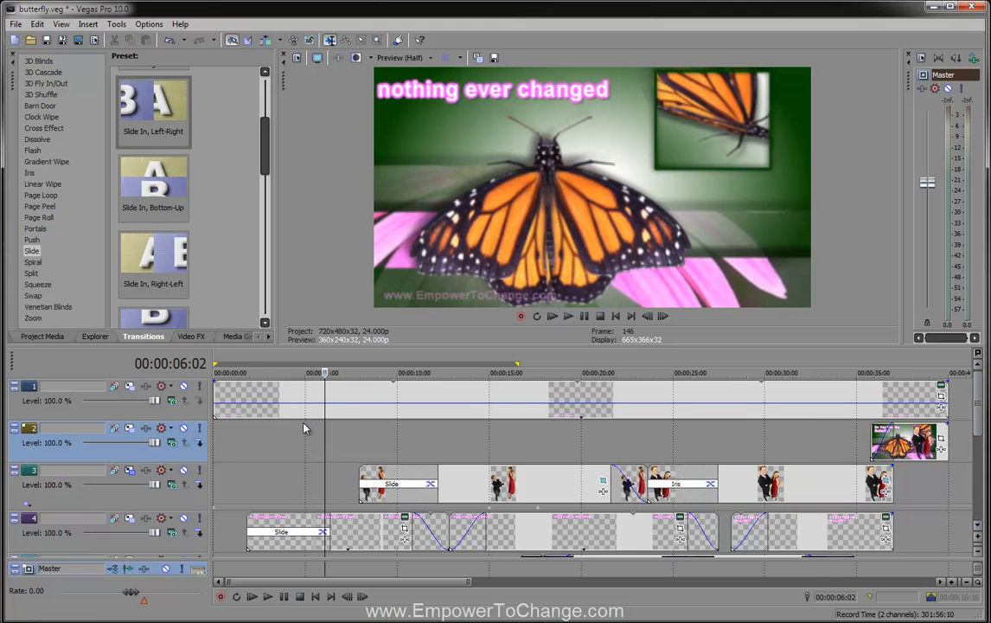
{"action": "left_click", "coordinate": [351, 394]}
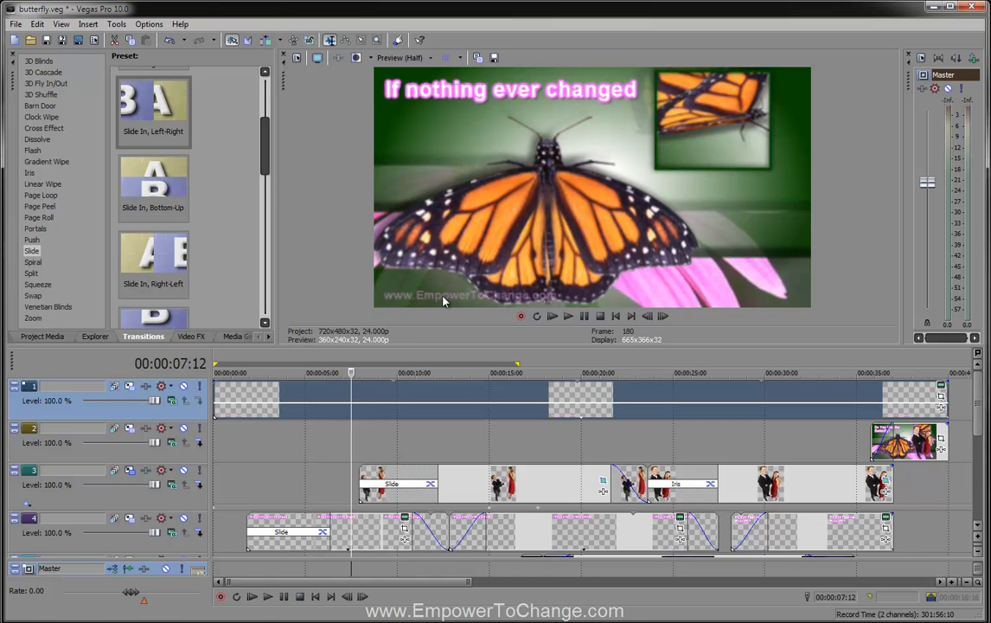
{"action": "mouse_move", "coordinate": [446, 409]}
{"action": "left_mouse_down"}
{"action": "mouse_move", "coordinate": [447, 390]}
{"action": "mouse_move", "coordinate": [446, 412]}
{"action": "left_mouse_up"}
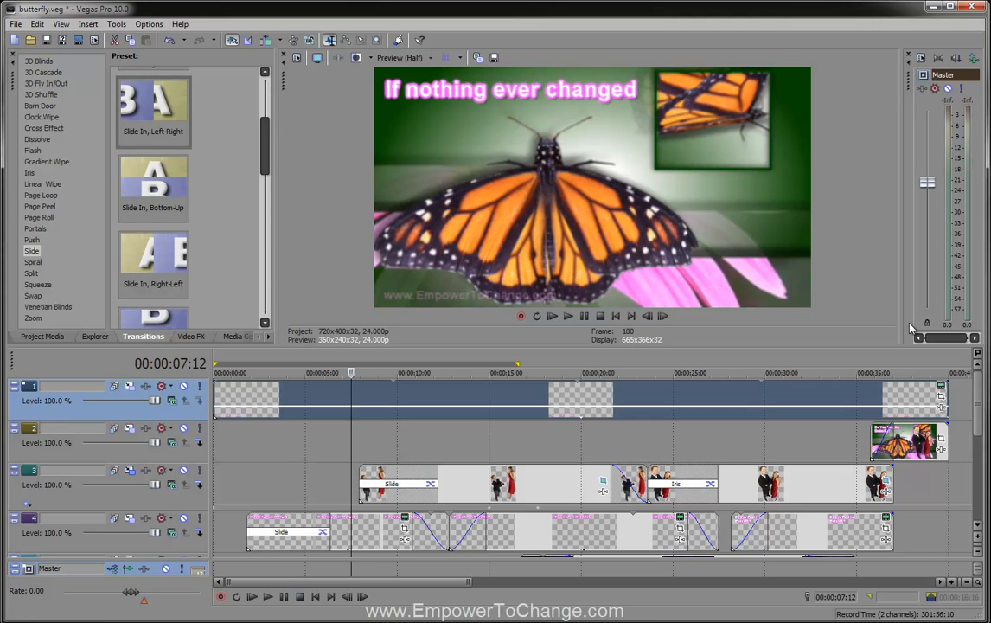
- Examine where the events on tracks 1, 2 and 3 end, checking the closing frames between 00:00:37:00 and 00:00:40:00
{"action": "mouse_move", "coordinate": [945, 401]}
{"action": "left_mouse_down"}
{"action": "mouse_move", "coordinate": [749, 401]}
{"action": "mouse_move", "coordinate": [949, 405]}
{"action": "left_mouse_up"}
{"action": "left_click", "coordinate": [949, 421]}
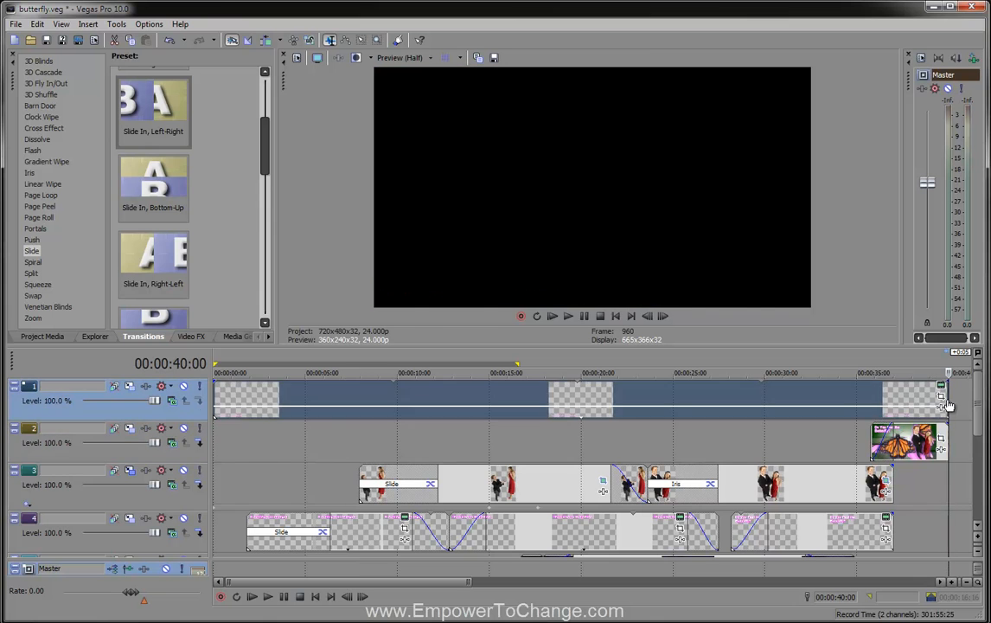
{"action": "left_click", "coordinate": [919, 449]}
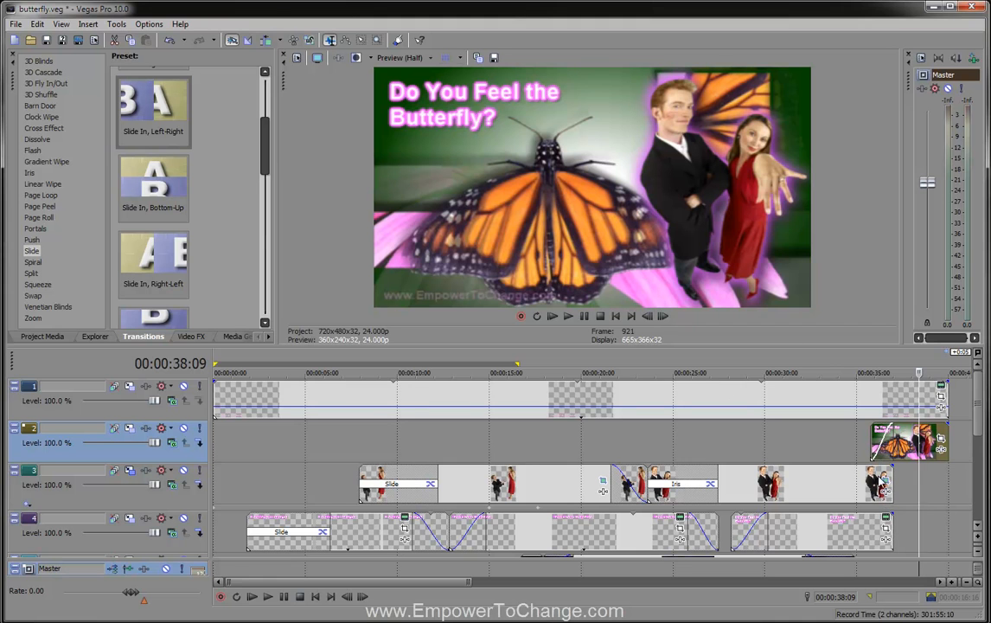
{"action": "left_click_drag", "start_coordinate": [947, 438], "coordinate": [939, 438]}
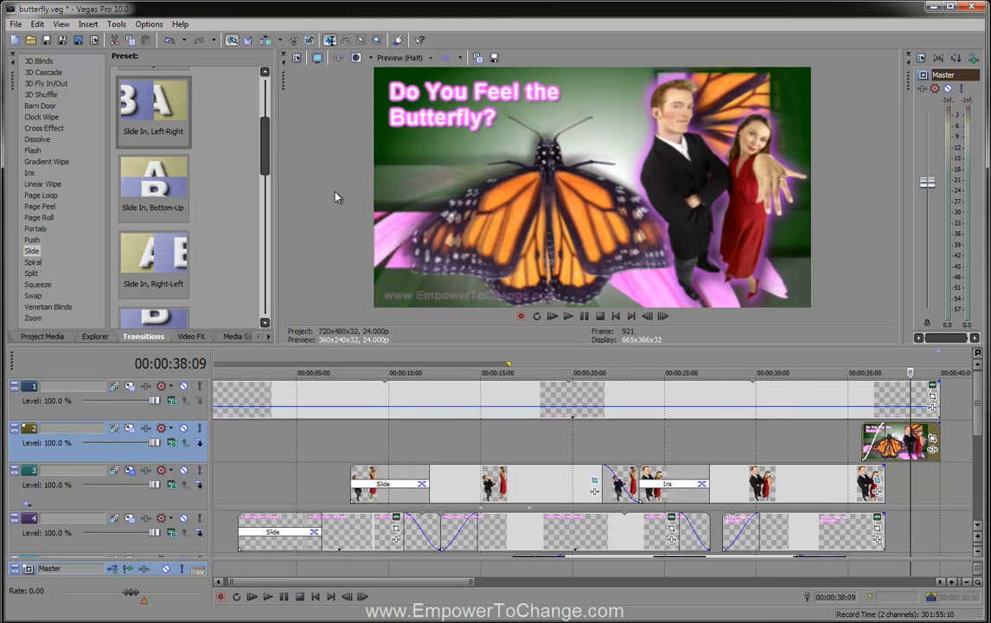
{"action": "left_click", "coordinate": [882, 486]}
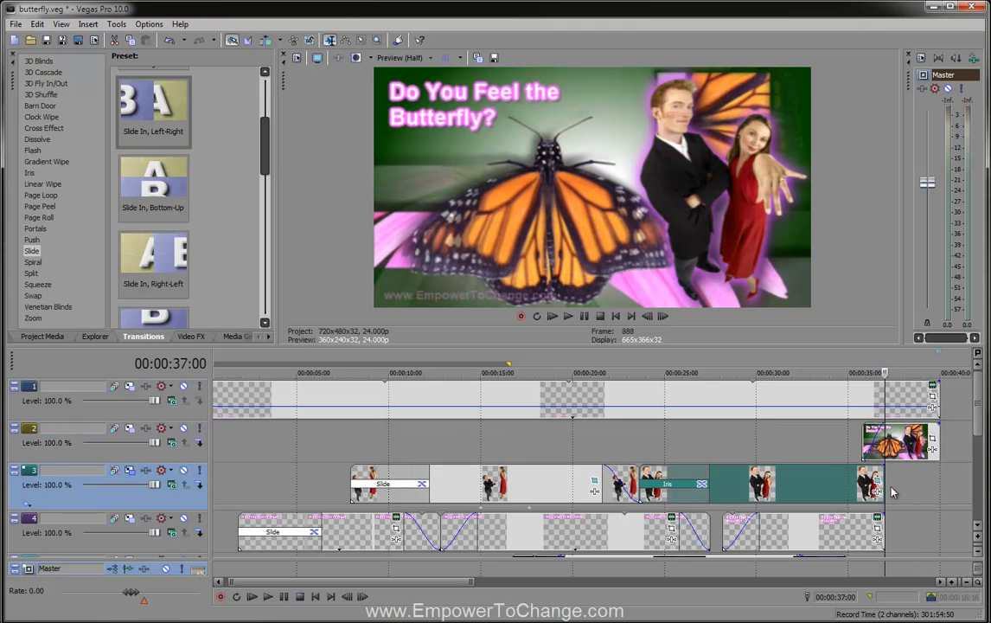
{"action": "left_click_drag", "start_coordinate": [890, 413], "coordinate": [924, 409]}
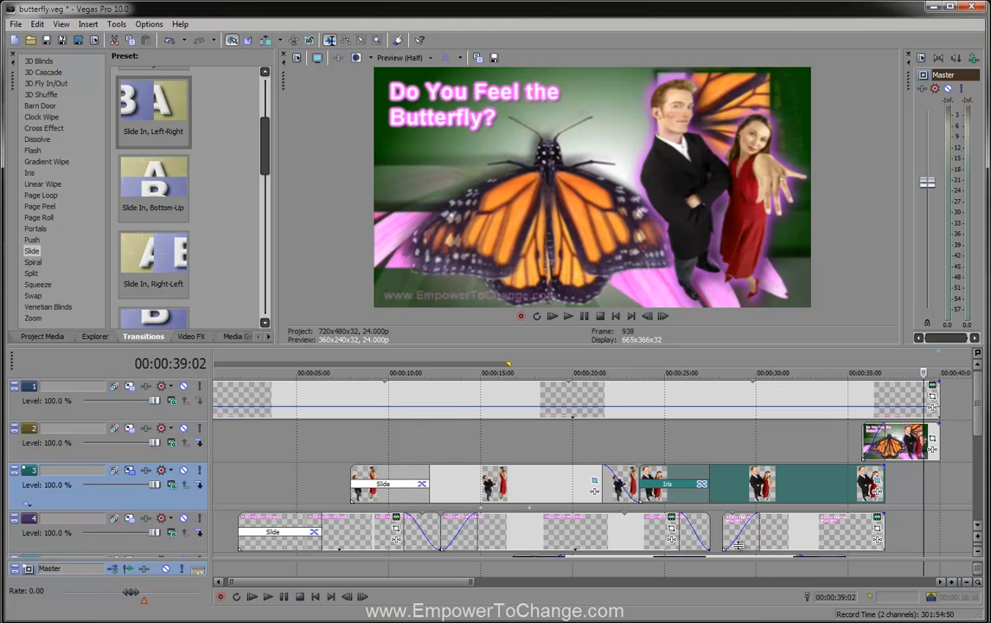
- Enlarge the track area to examine all seven tracks, the audio event's gain on track 7 and the project's media list
{"action": "scroll", "coordinate": [497, 581], "scroll_direction": "down", "scroll_amount": 1}
{"action": "mouse_move", "coordinate": [497, 581]}
{"action": "left_mouse_down"}
{"action": "mouse_move", "coordinate": [683, 582]}
{"action": "mouse_move", "coordinate": [483, 586]}
{"action": "left_mouse_up"}
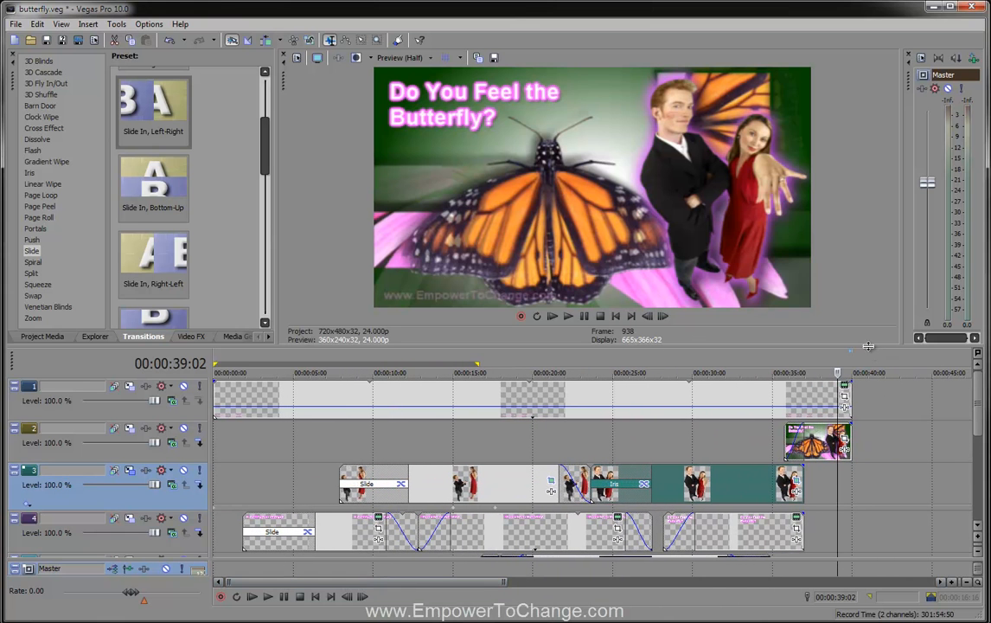
{"action": "left_click_drag", "start_coordinate": [870, 352], "coordinate": [870, 233]}
{"action": "scroll", "coordinate": [978, 368], "scroll_direction": "down", "scroll_amount": 3}
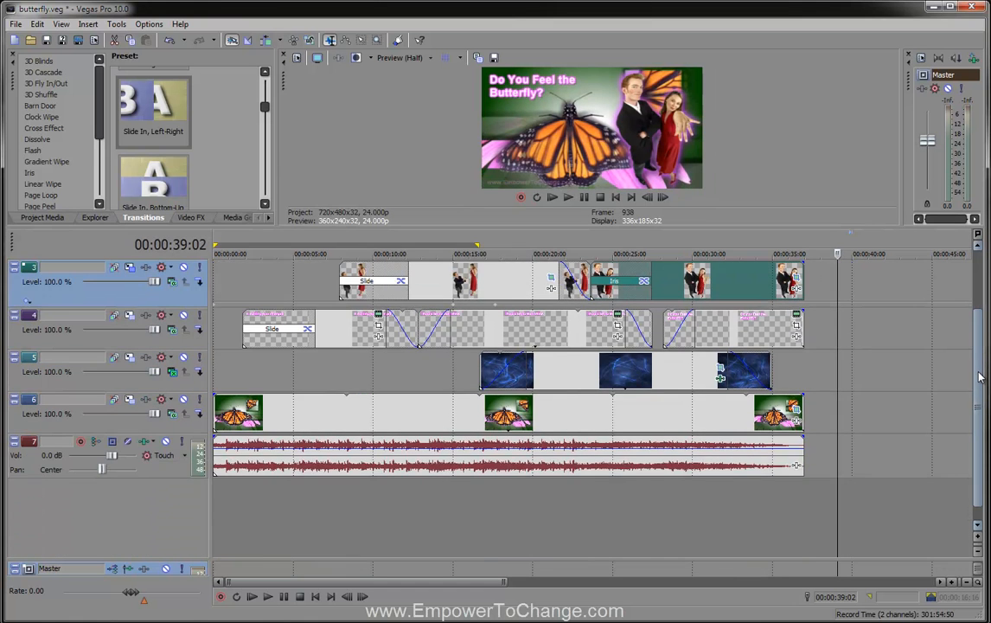
{"action": "scroll", "coordinate": [880, 333], "scroll_direction": "up", "scroll_amount": 3}
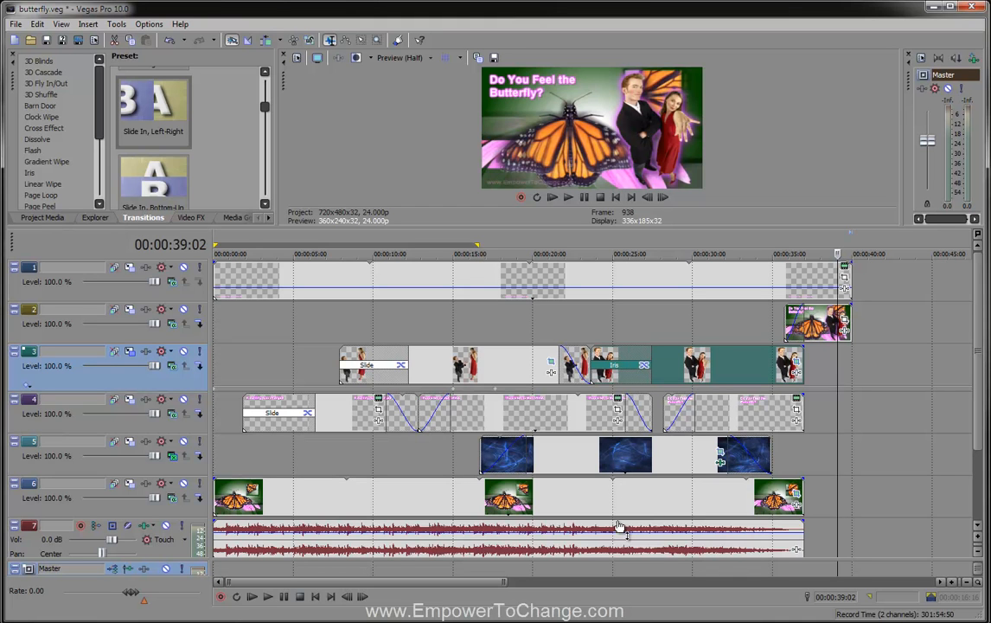
{"action": "mouse_move", "coordinate": [582, 538]}
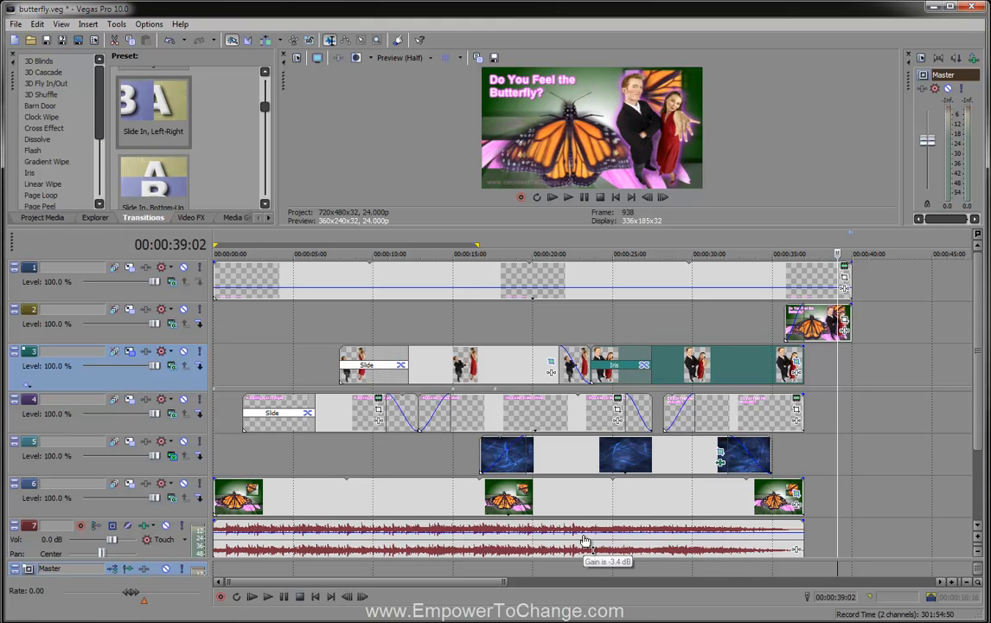
{"action": "left_click", "coordinate": [50, 220]}
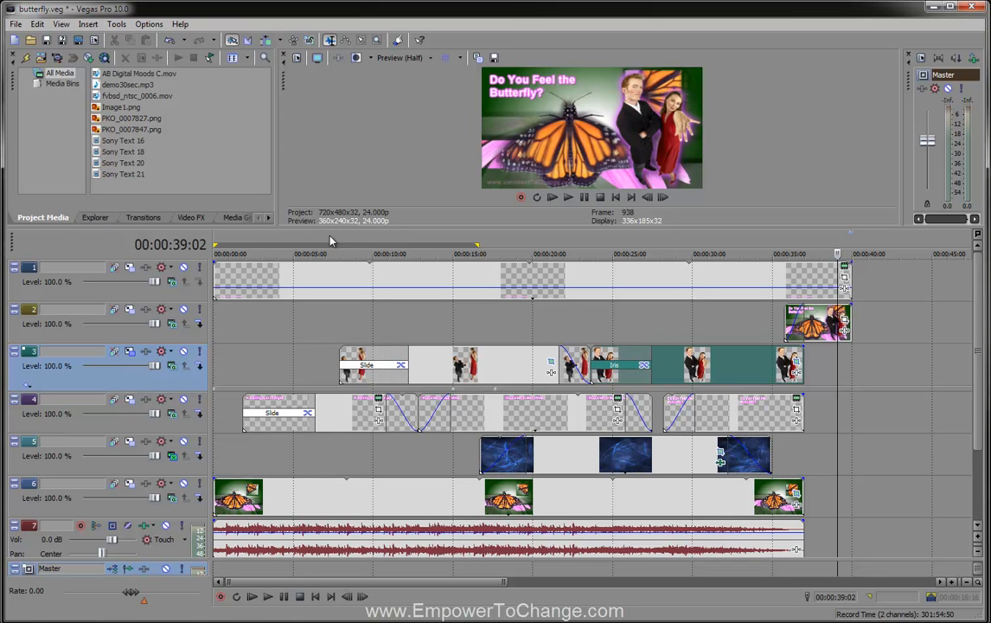
- Enlarge the video preview and play the finished composition from the beginning
{"action": "left_click_drag", "start_coordinate": [395, 226], "coordinate": [381, 292]}
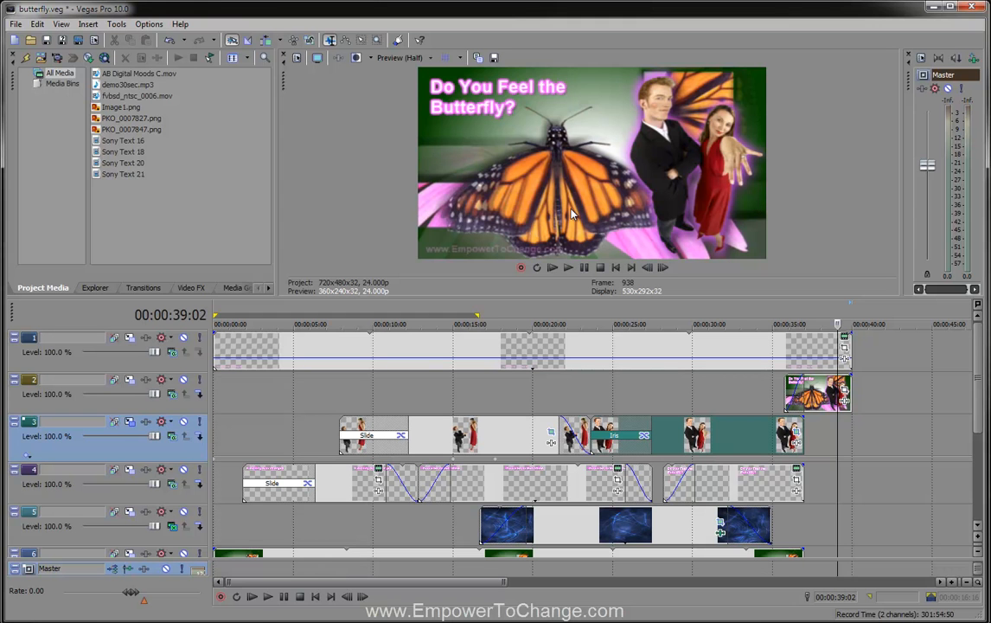
{"action": "left_click", "coordinate": [215, 387]}
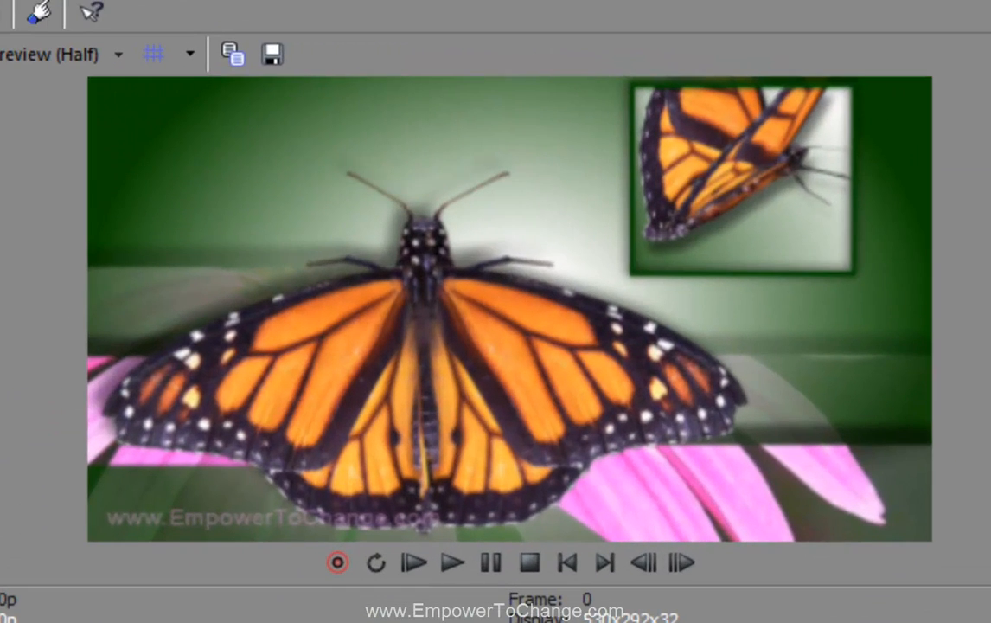
{"action": "key", "text": "space"}
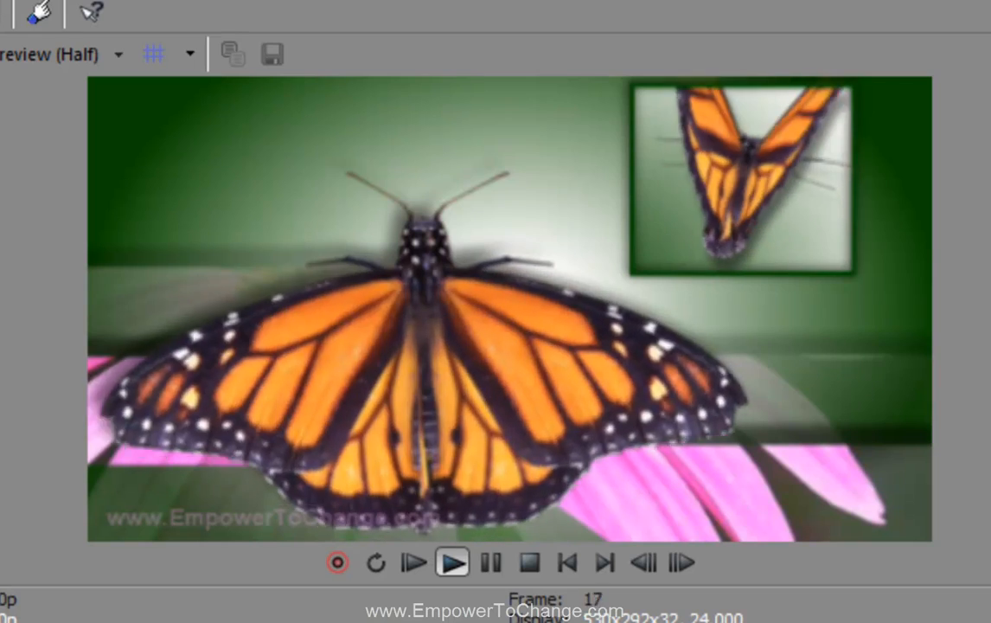